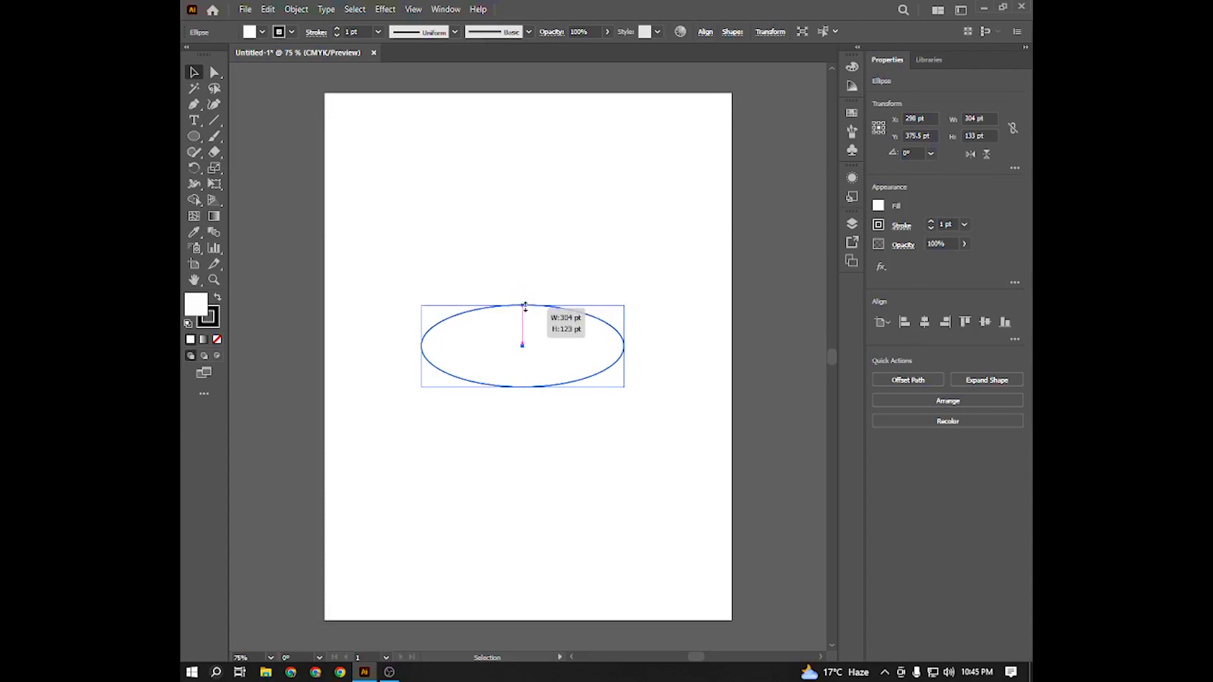
Step: Try adding a copy of the ellipse rotated by 90° and undo it
right_click(524, 329)
mouse_move(622, 555)
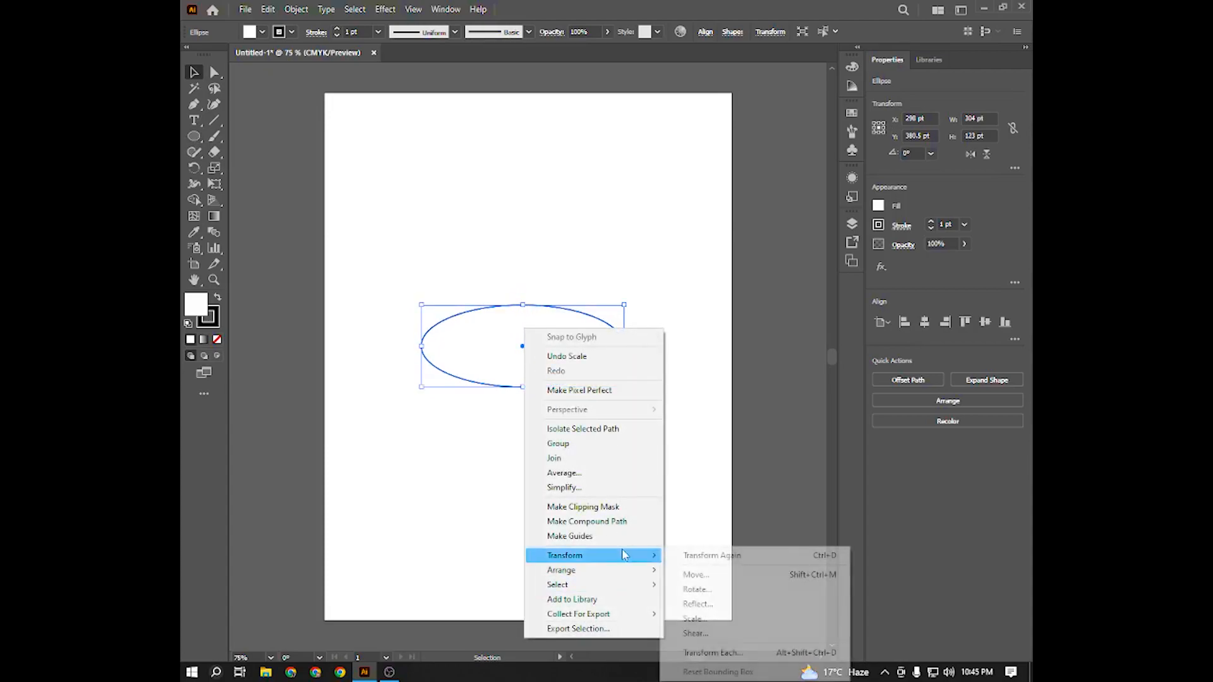
click(741, 593)
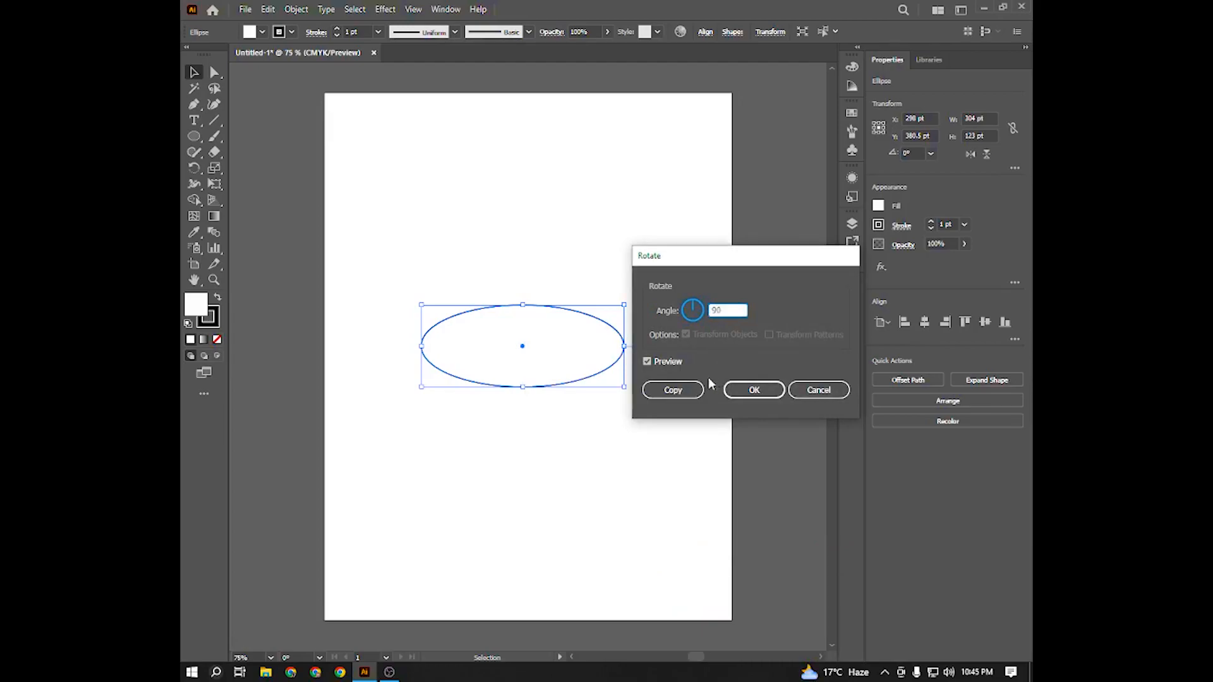
click(692, 390)
click(693, 390)
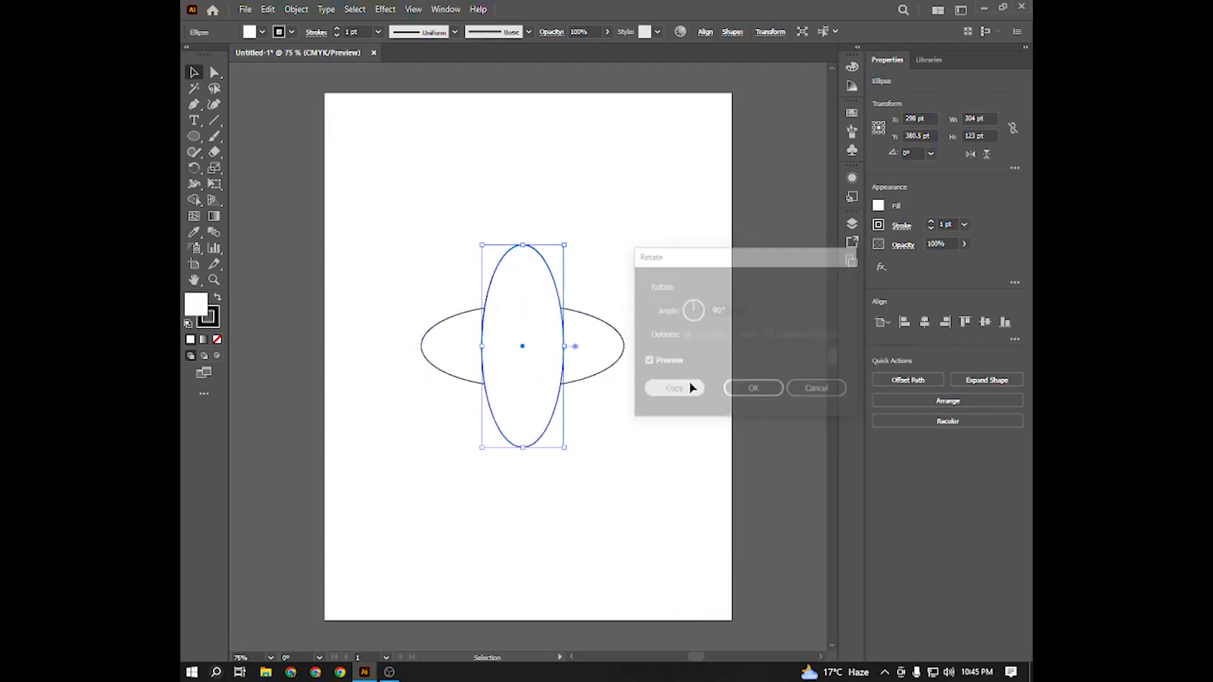
key(ctrl+z)
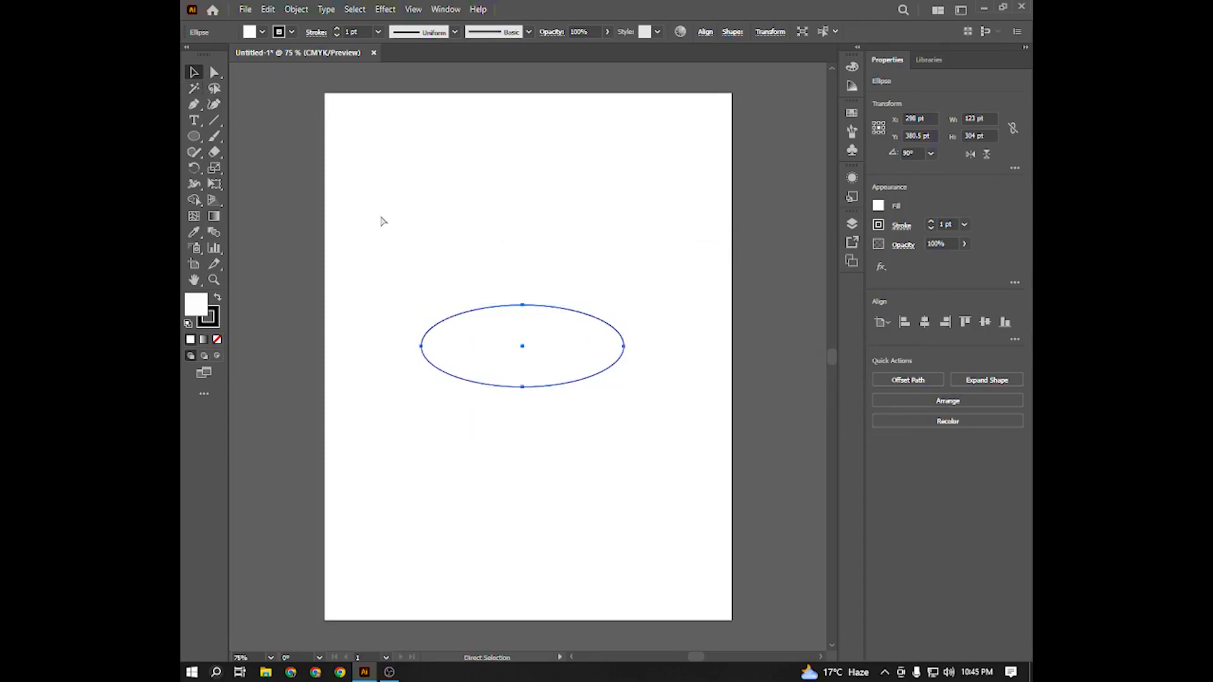
Step: Select the horizontal ellipse and set its fill to None
right_click(536, 320)
click(506, 388)
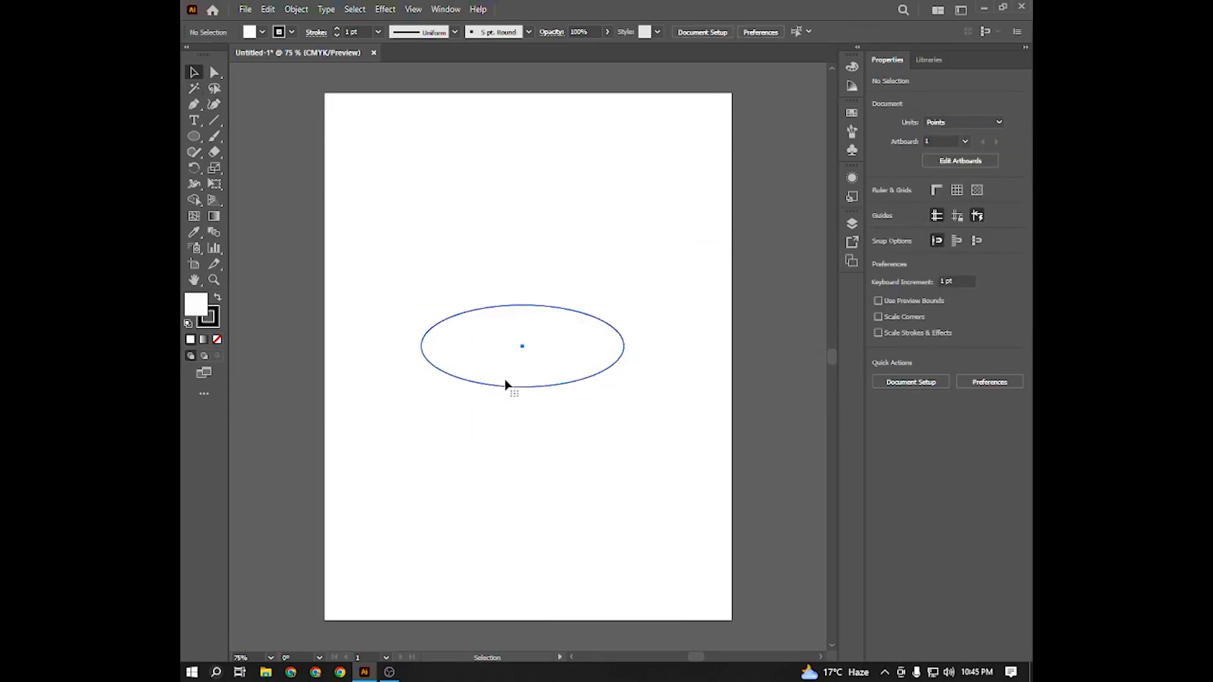
click(508, 386)
click(258, 33)
click(189, 55)
Step: Create a copy of the ellipse rotated by 60°, keeping the original horizontal one
right_click(547, 306)
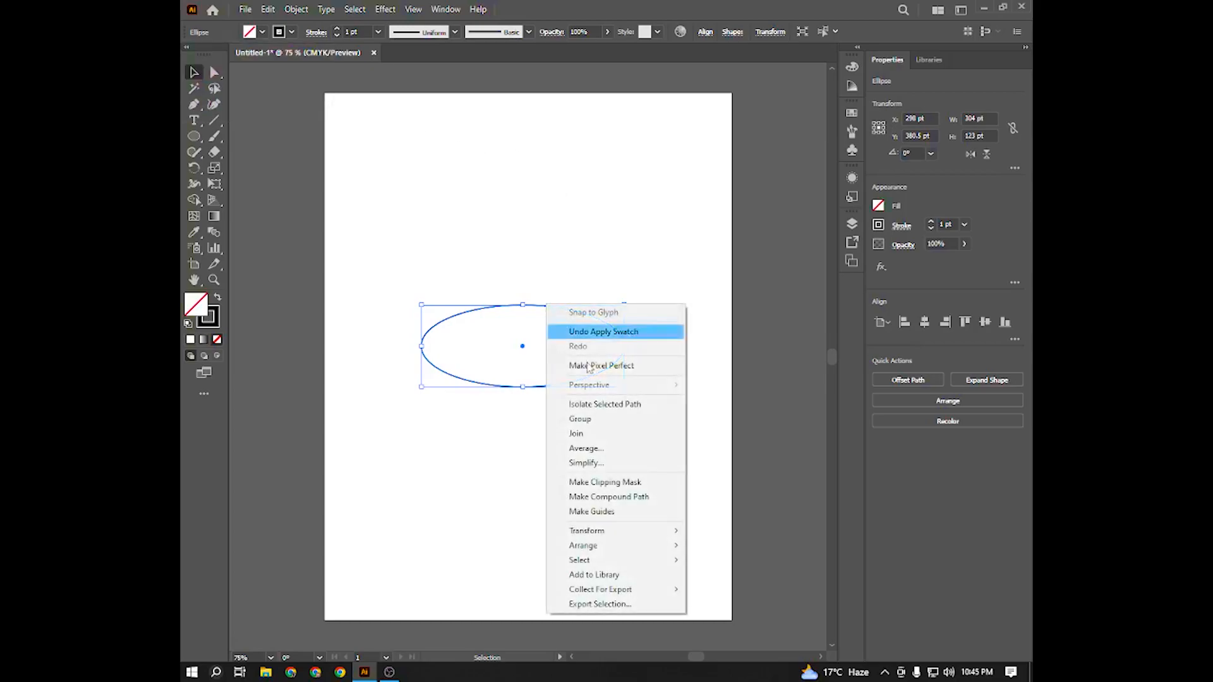
mouse_move(616, 529)
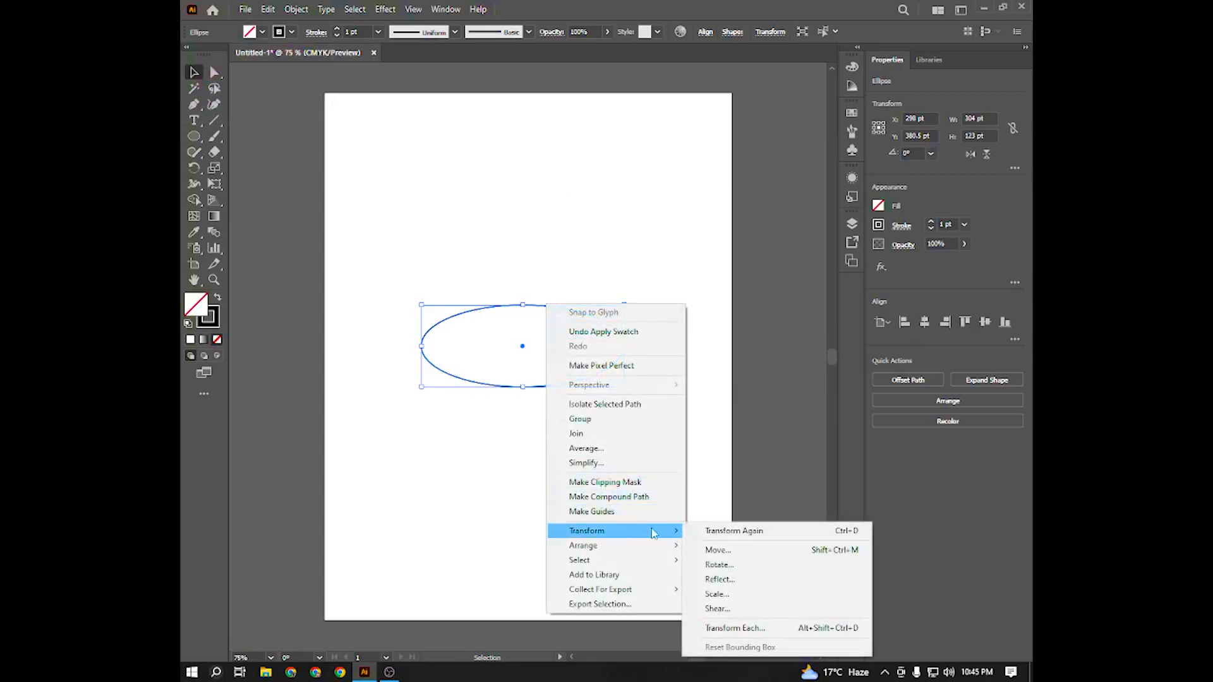
click(741, 564)
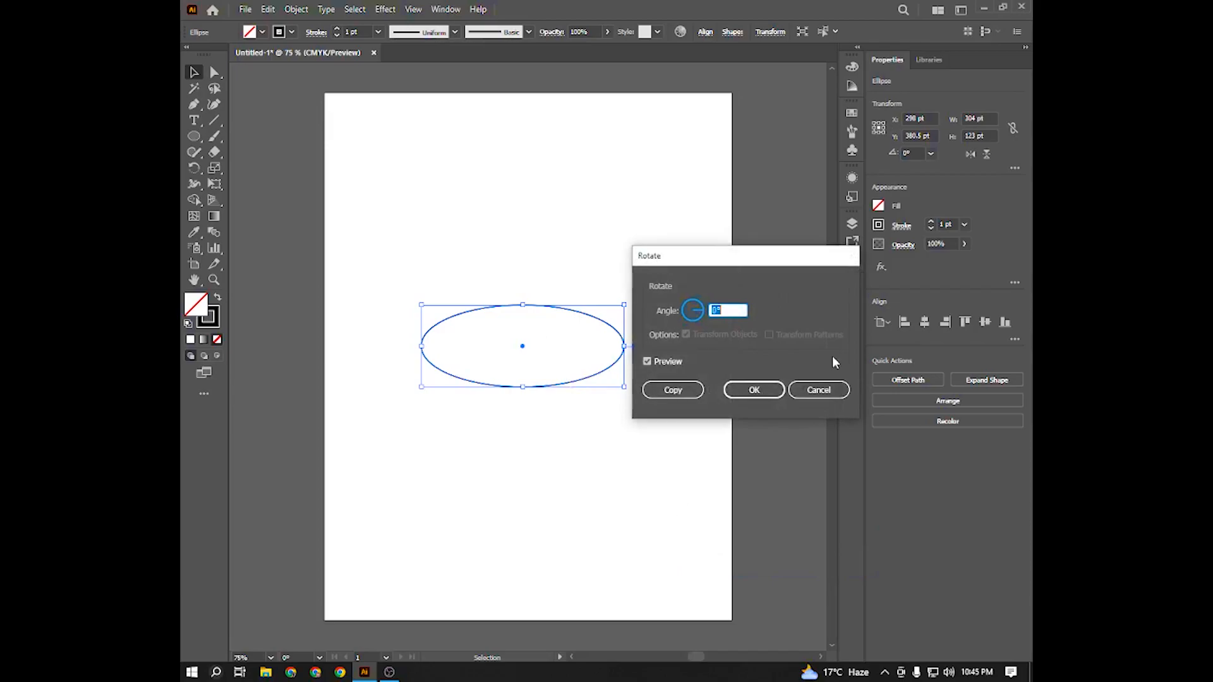
text(60)
click(647, 362)
click(647, 362)
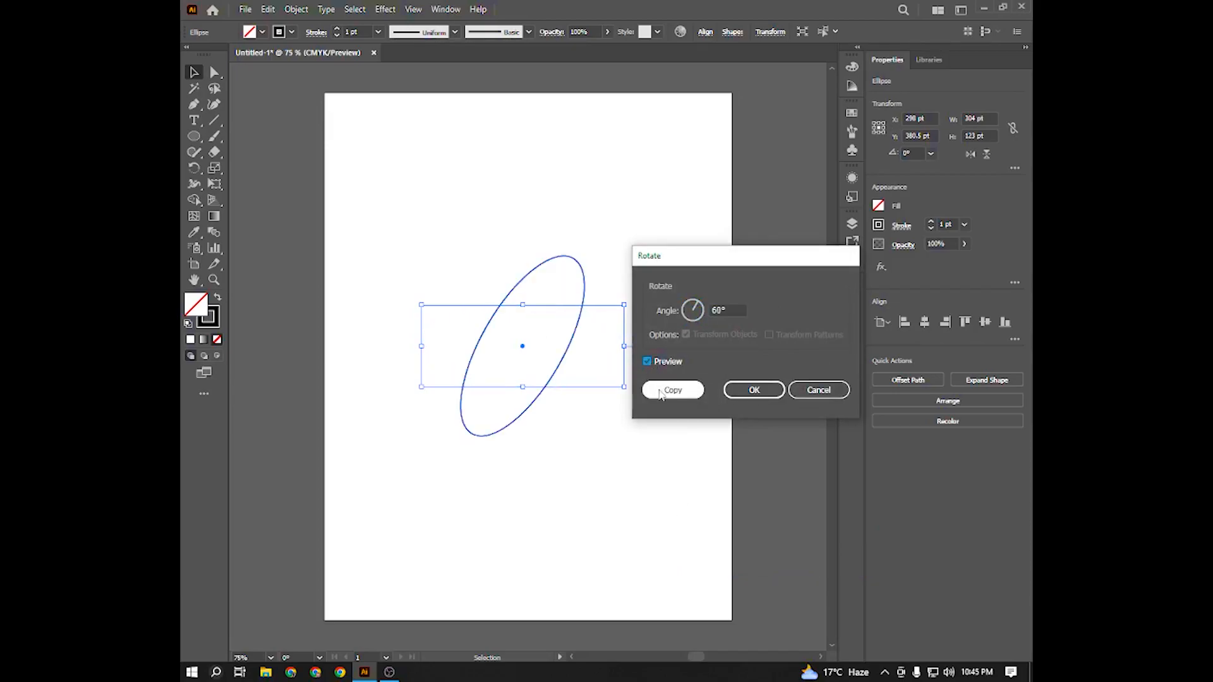
click(646, 390)
Step: Move the tilted ellipse to about X 236 pt, Y 273 pt so its lower end meets the horizontal ellipse's left end
scroll(512, 352, up, 2)
drag(536, 347, 455, 204)
right_click(455, 203)
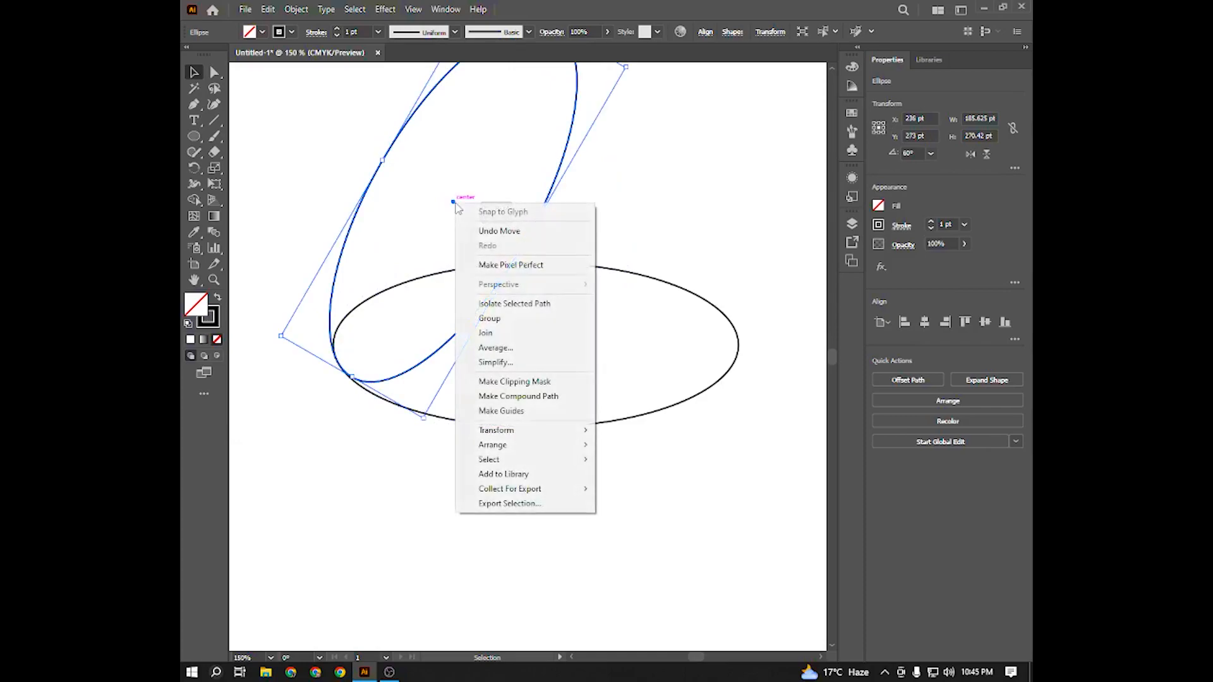
click(648, 431)
drag(642, 407, 632, 463)
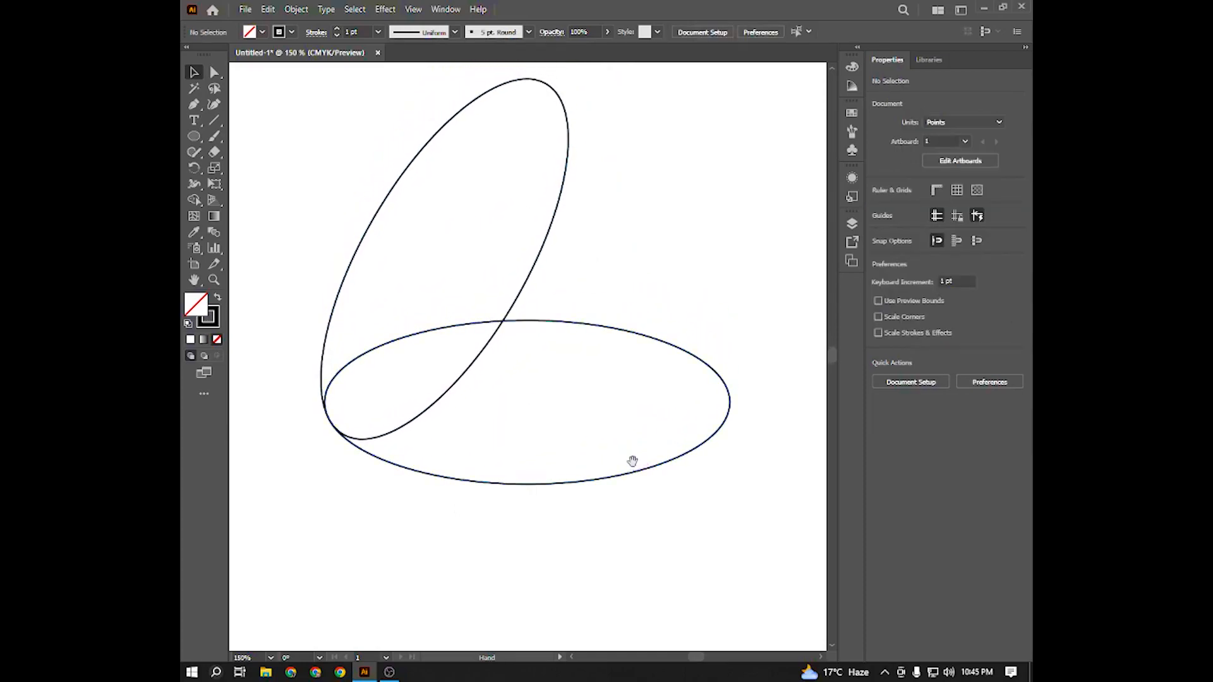
Step: Create a mirrored copy of the tilted ellipse and move it about 124.5 pt horizontally to meet the horizontal ellipse's right end
right_click(493, 341)
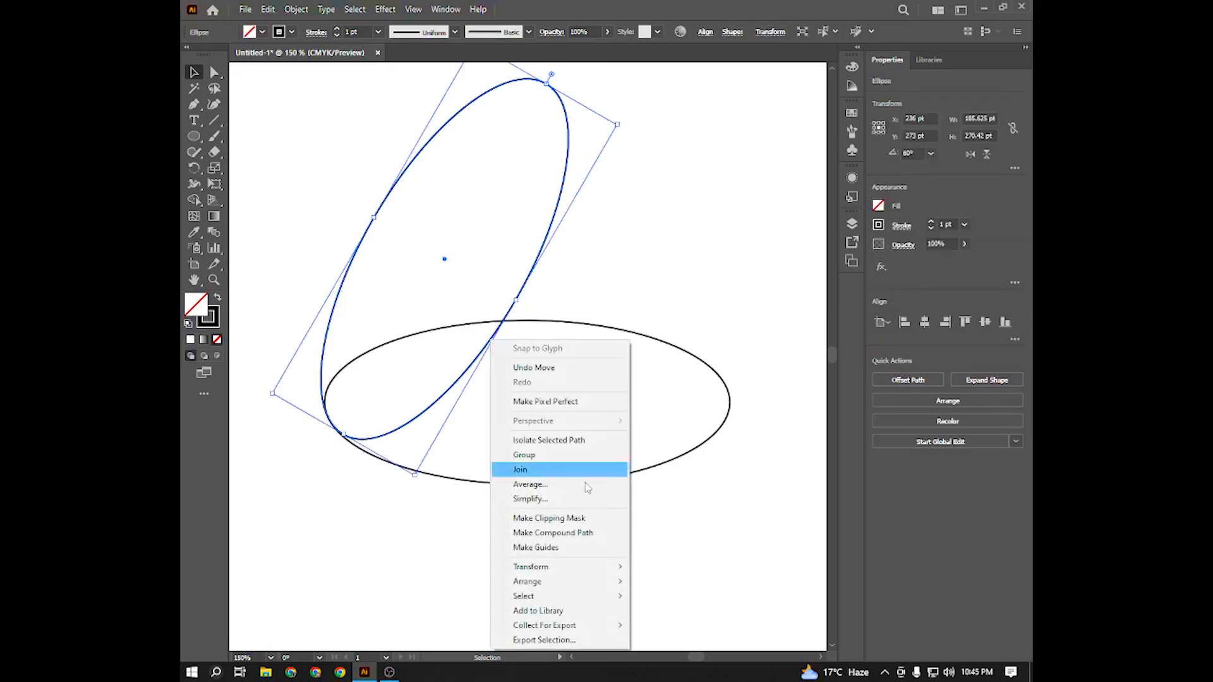
mouse_move(600, 567)
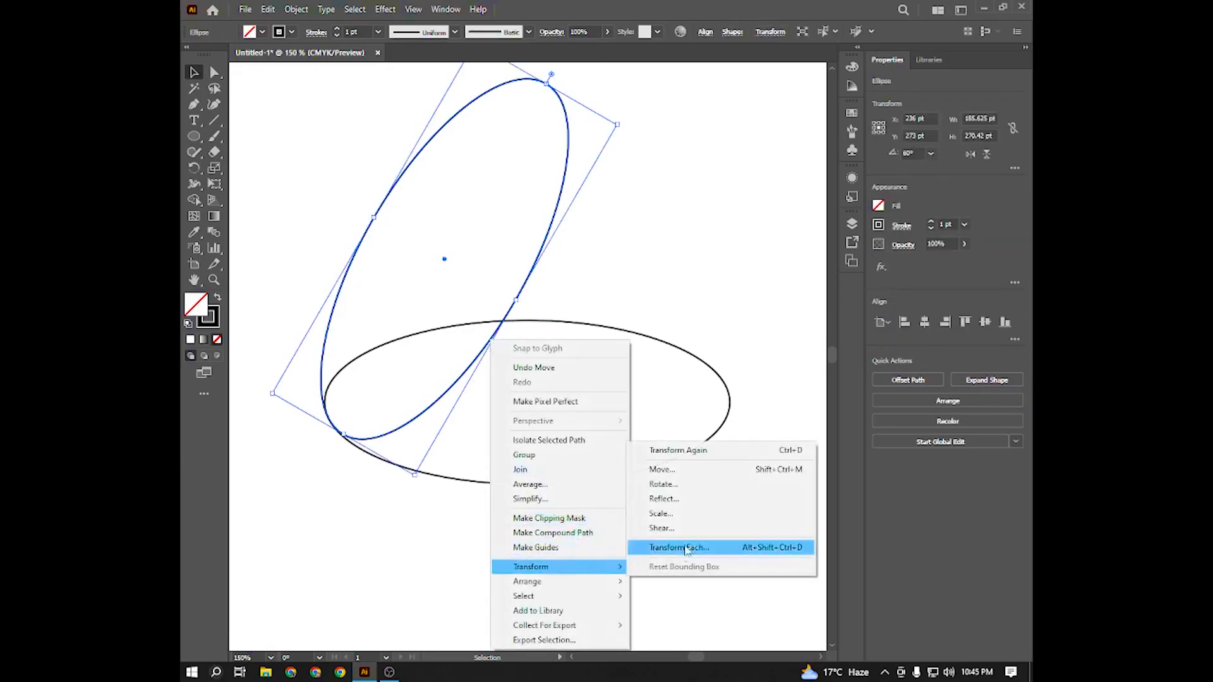
click(676, 501)
click(565, 422)
drag(444, 261, 611, 261)
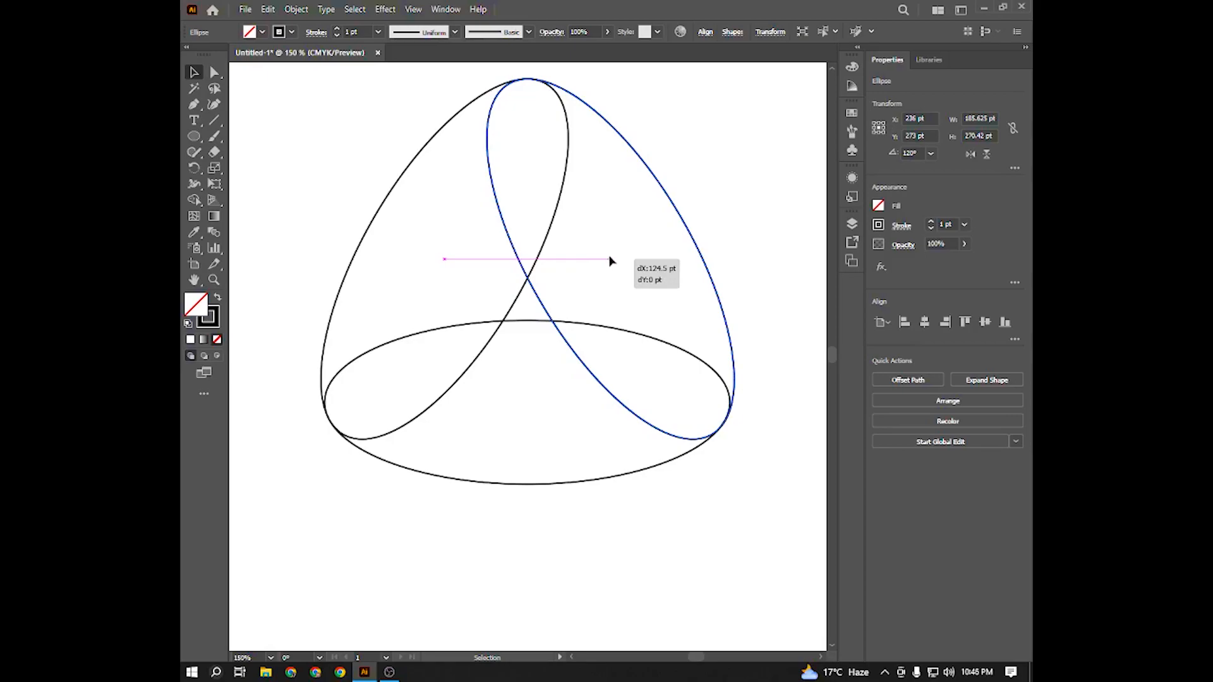
drag(611, 261, 611, 262)
Step: Select all three ellipses and merge them into one rounded triangle with the Shape Builder tool
drag(328, 182, 787, 521)
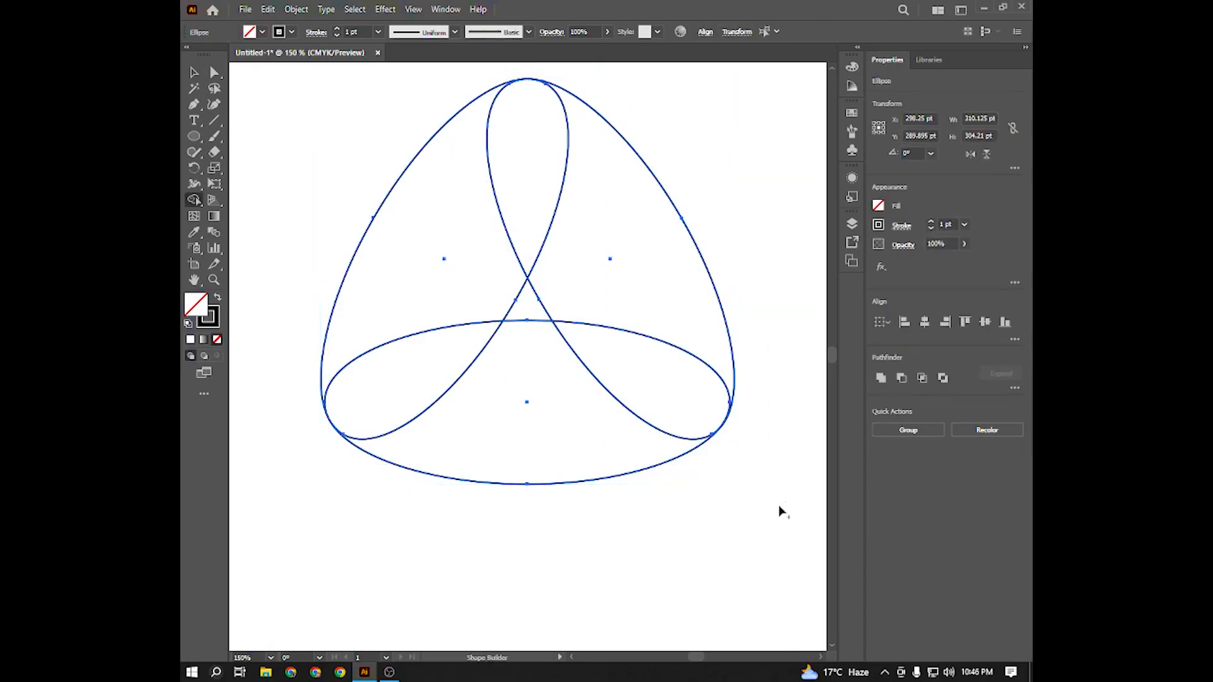
key(shift+m)
mouse_move(626, 250)
mouse_down()
mouse_move(573, 304)
mouse_move(505, 320)
mouse_move(557, 361)
mouse_move(550, 264)
mouse_move(513, 216)
mouse_up()
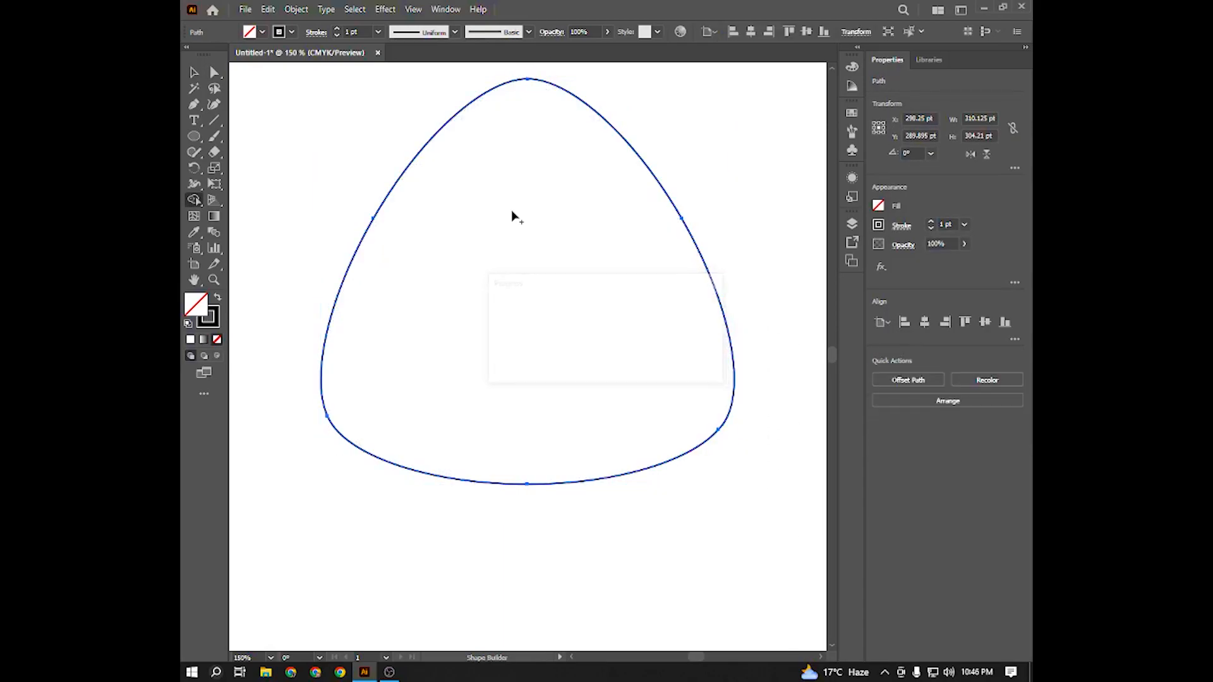
Step: Rotate the rounded triangle 90° clockwise so its tip points right
key(v)
key(ctrl+1)
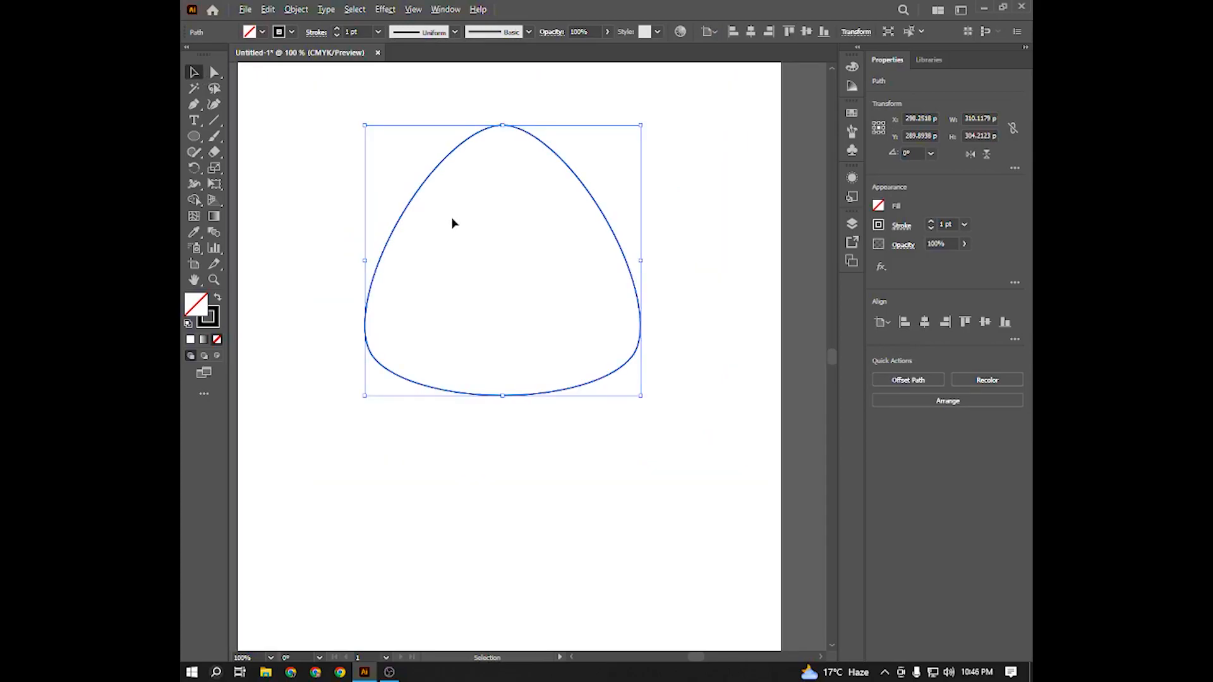
key(ctrl+minus)
drag(582, 152, 592, 351)
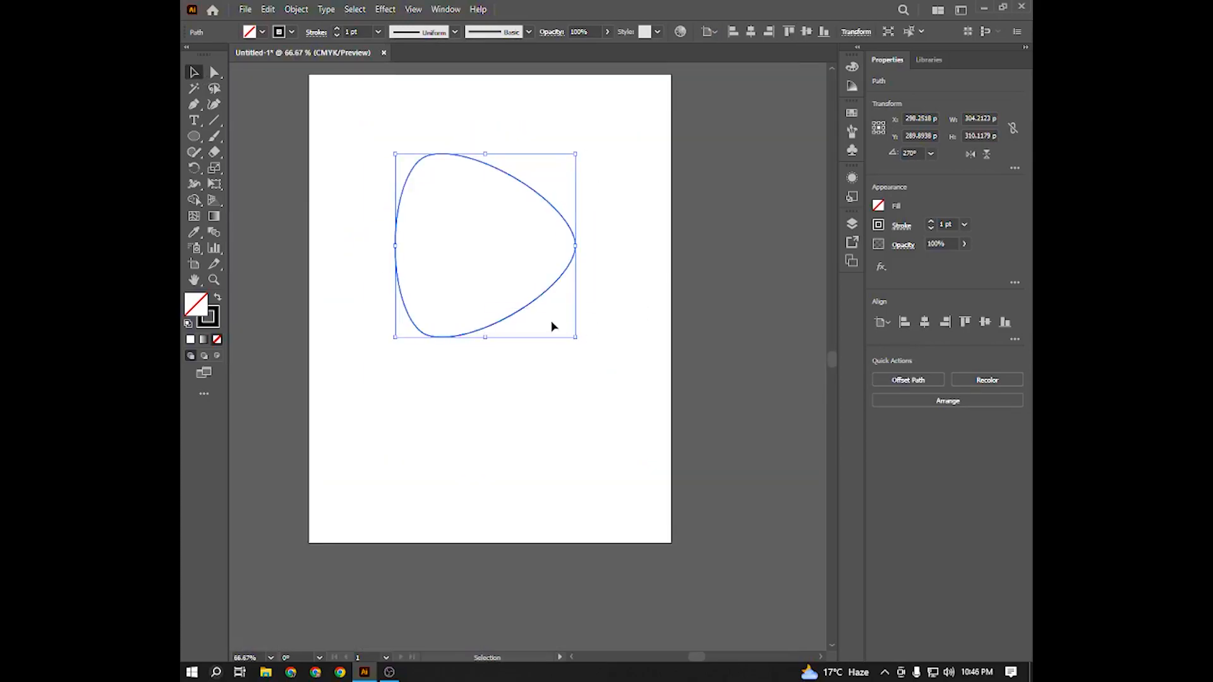
Step: Move the rounded triangle to about X 306 pt, Y 445 pt, horizontally centred on the artboard
key(z)
drag(496, 214, 548, 292)
key(space)
click(201, 75)
scroll(530, 306, down, 1)
key(space)
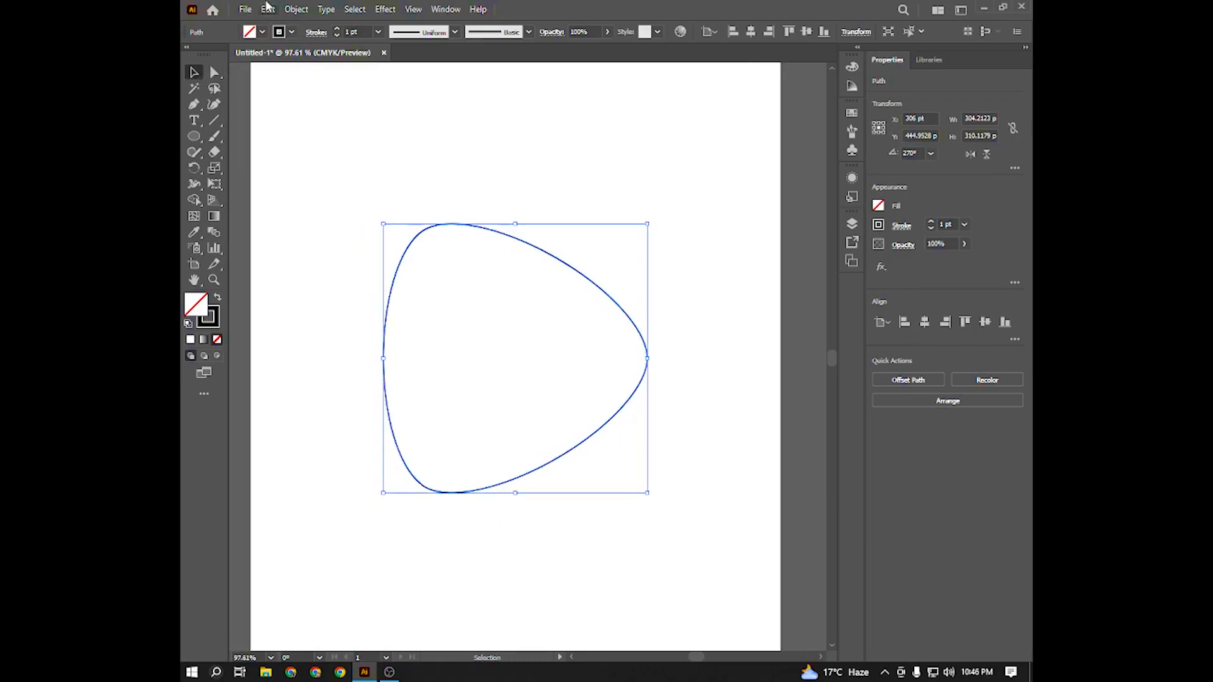
Step: Paste a copy of the rounded triangle in place and scale it down proportionally from its upper-left corner
click(268, 9)
click(289, 73)
click(269, 9)
click(290, 87)
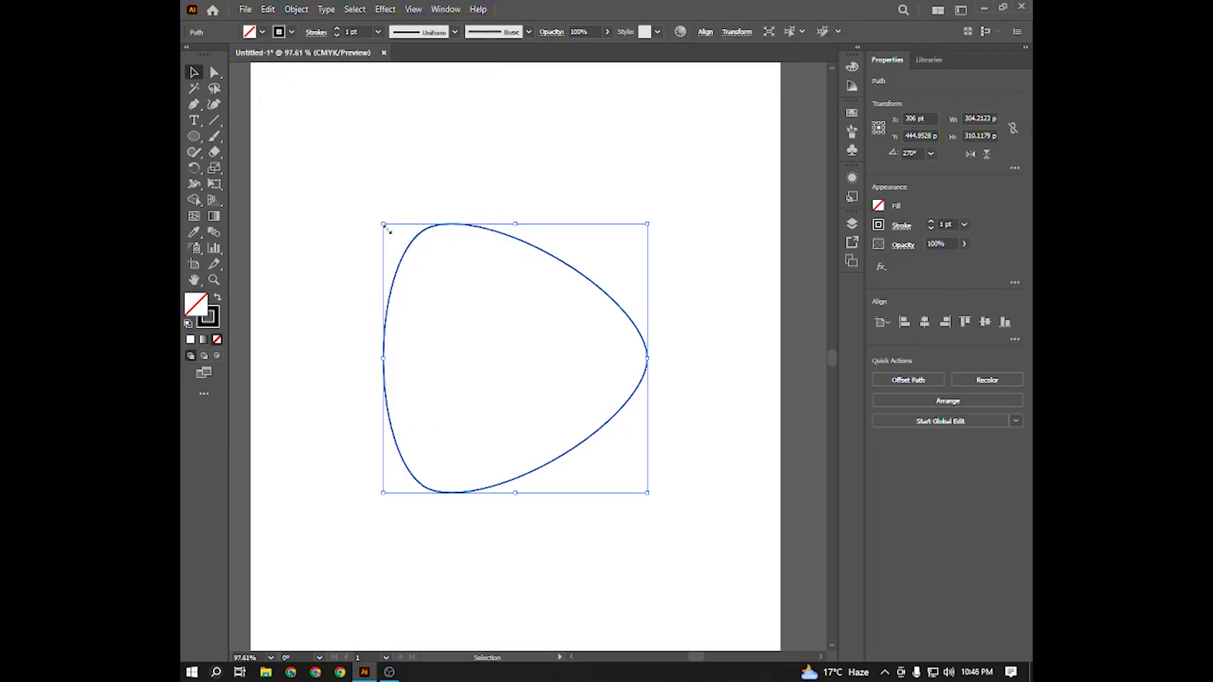
drag(387, 229, 412, 260)
Step: Subtract the smaller rounded triangle from the larger one to leave a crescent shape
drag(341, 180, 651, 547)
key(shift+m)
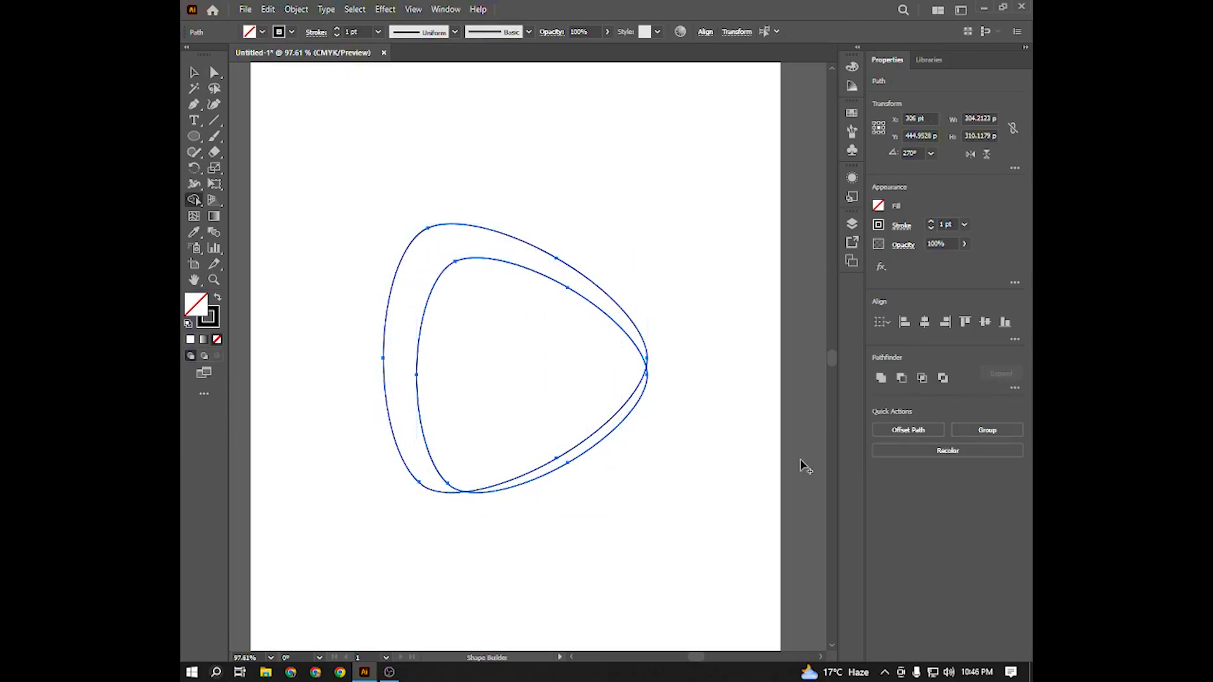
click(905, 378)
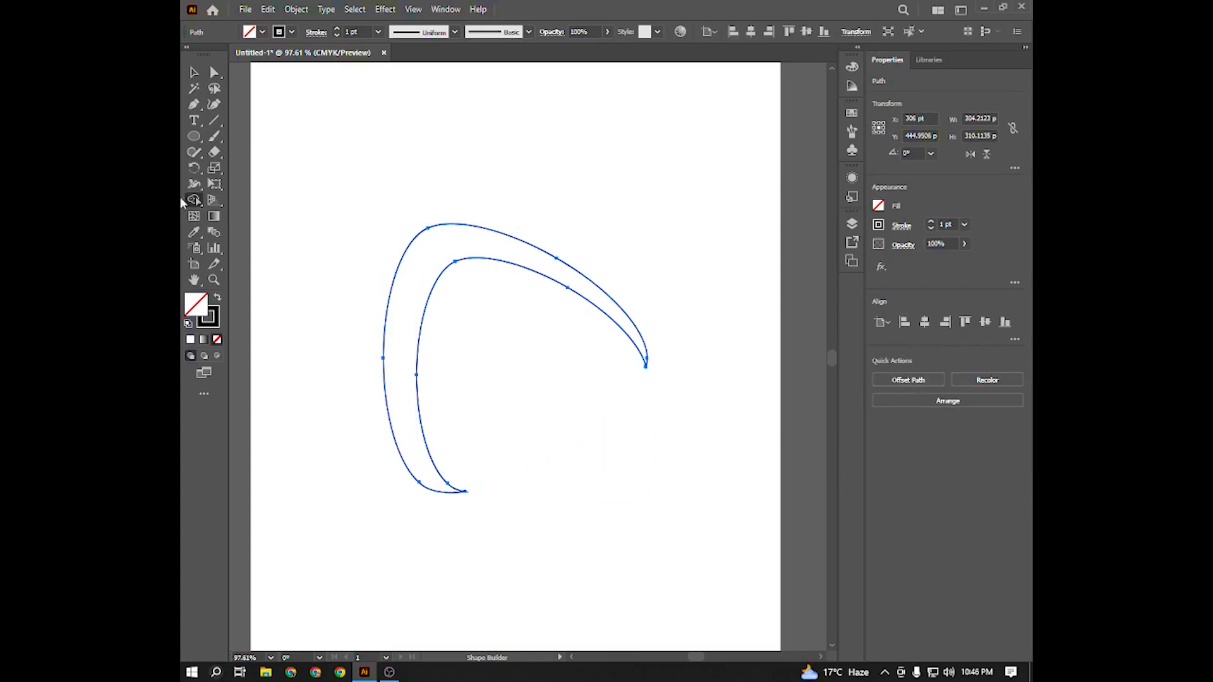
click(194, 72)
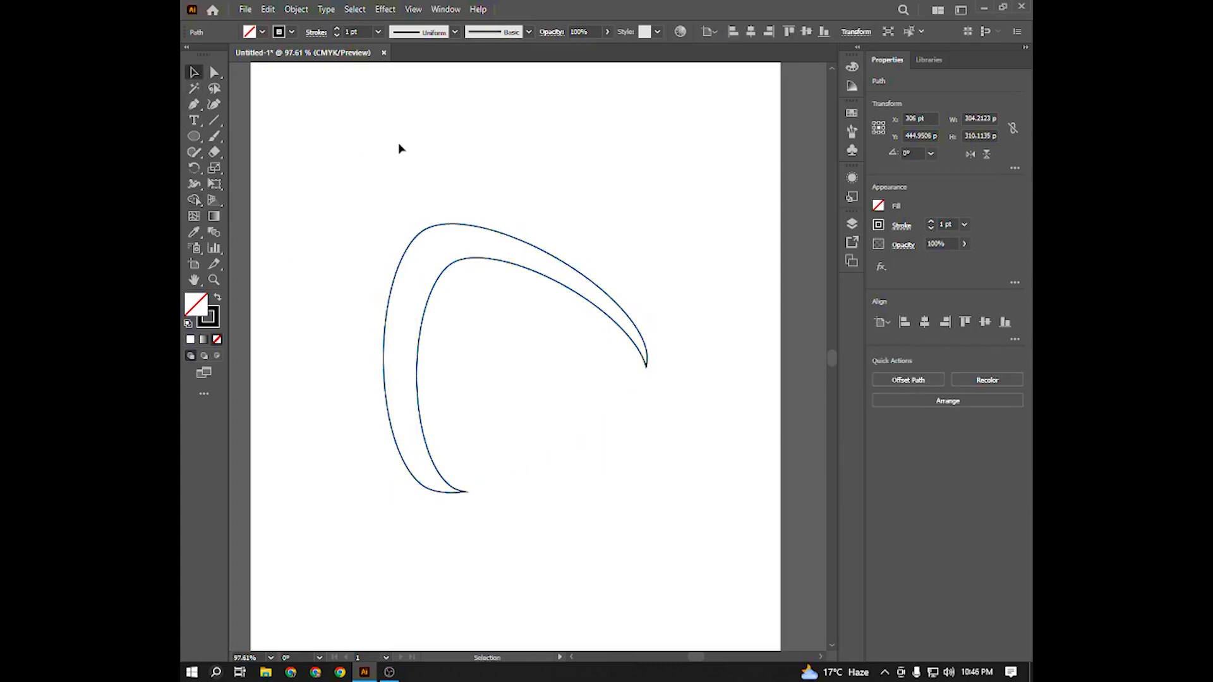
click(399, 148)
Step: Apply a Transform effect to the crescent with a 120° rotation angle and 2 copies
click(427, 239)
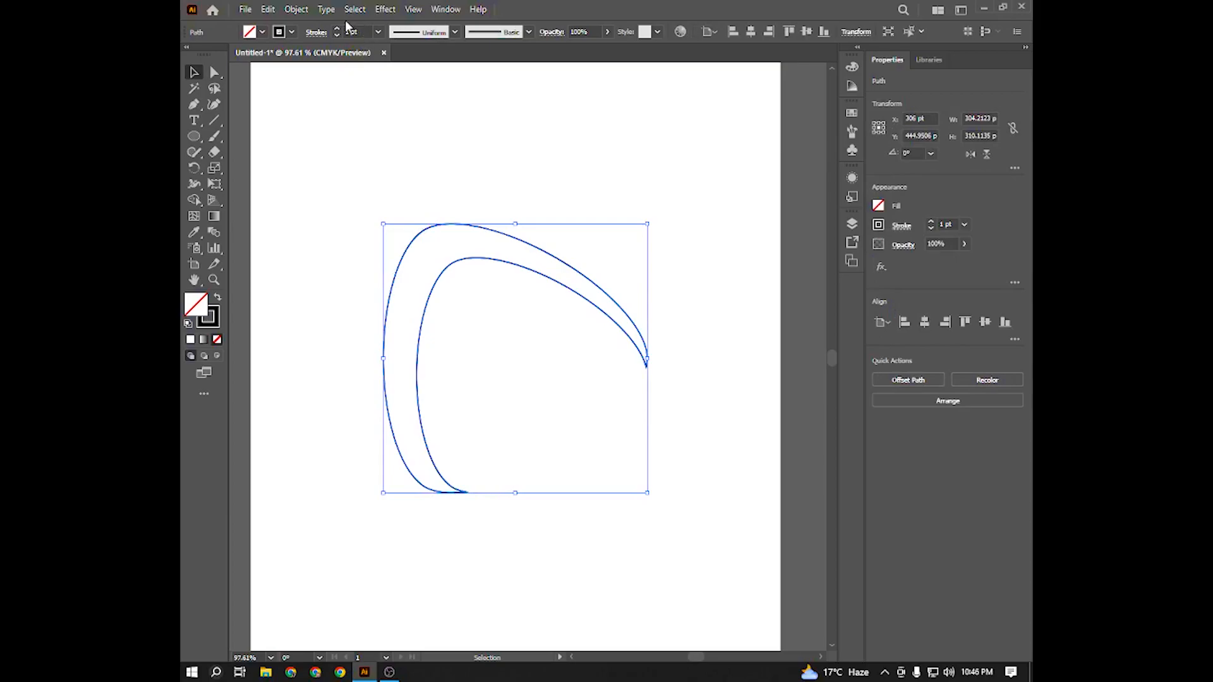
click(385, 9)
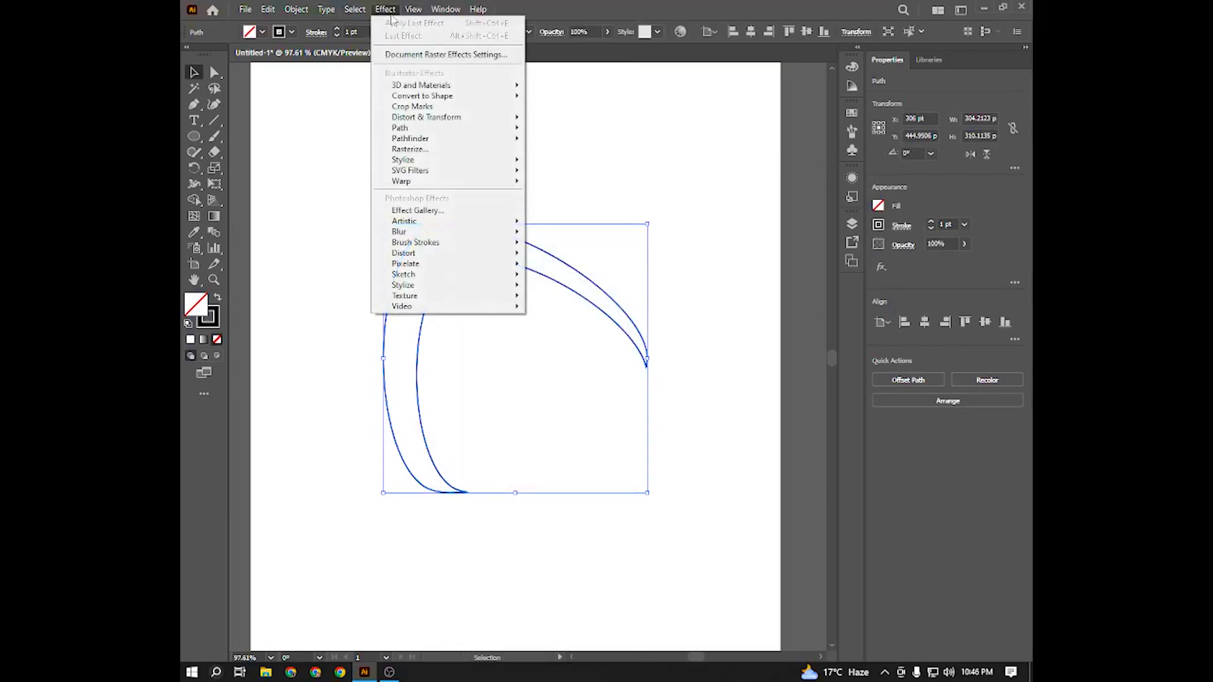
mouse_move(455, 117)
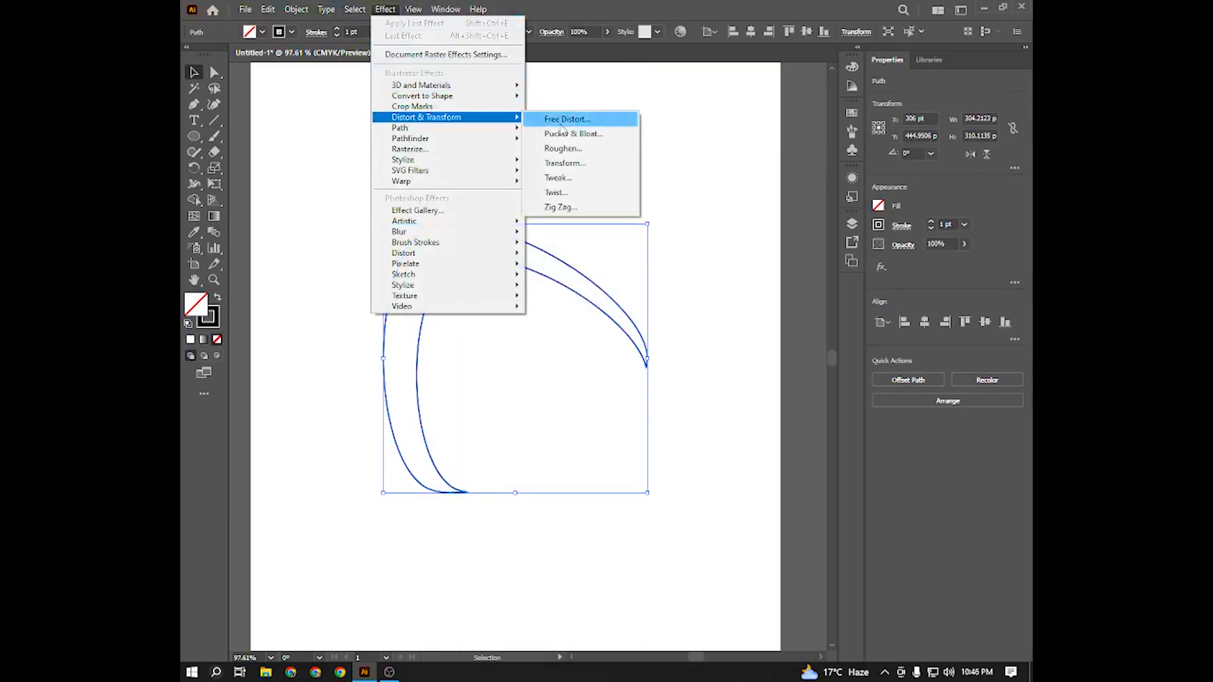
click(608, 163)
click(815, 437)
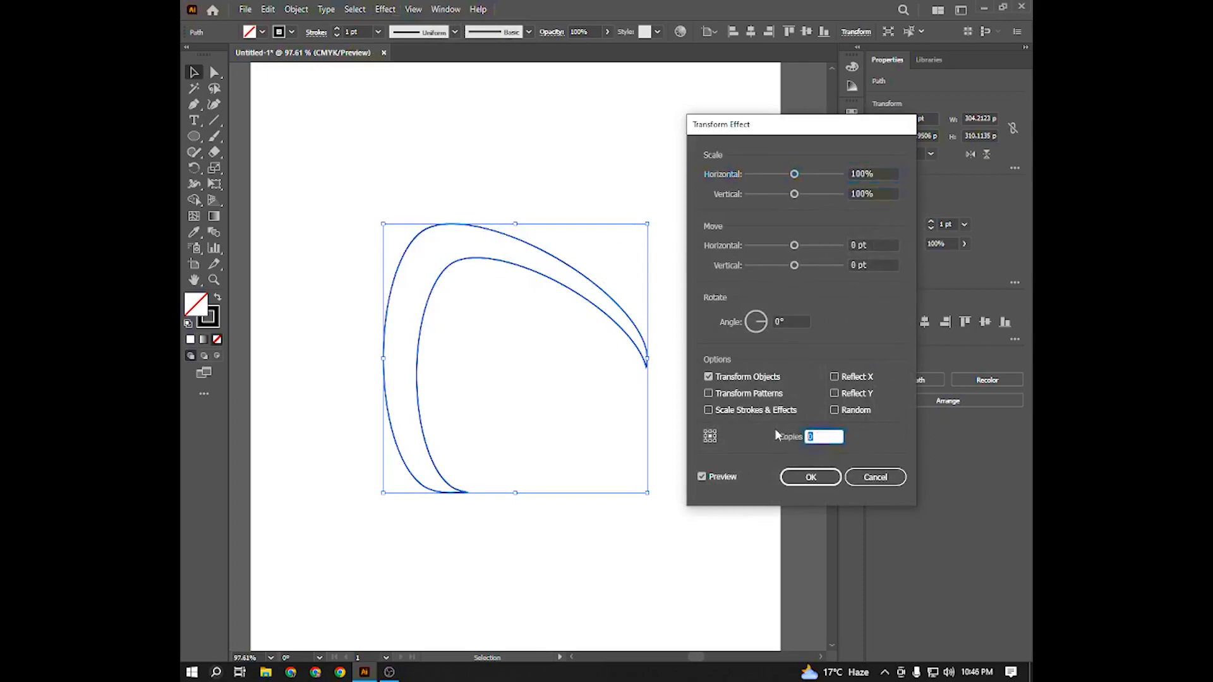
text(2)
click(760, 321)
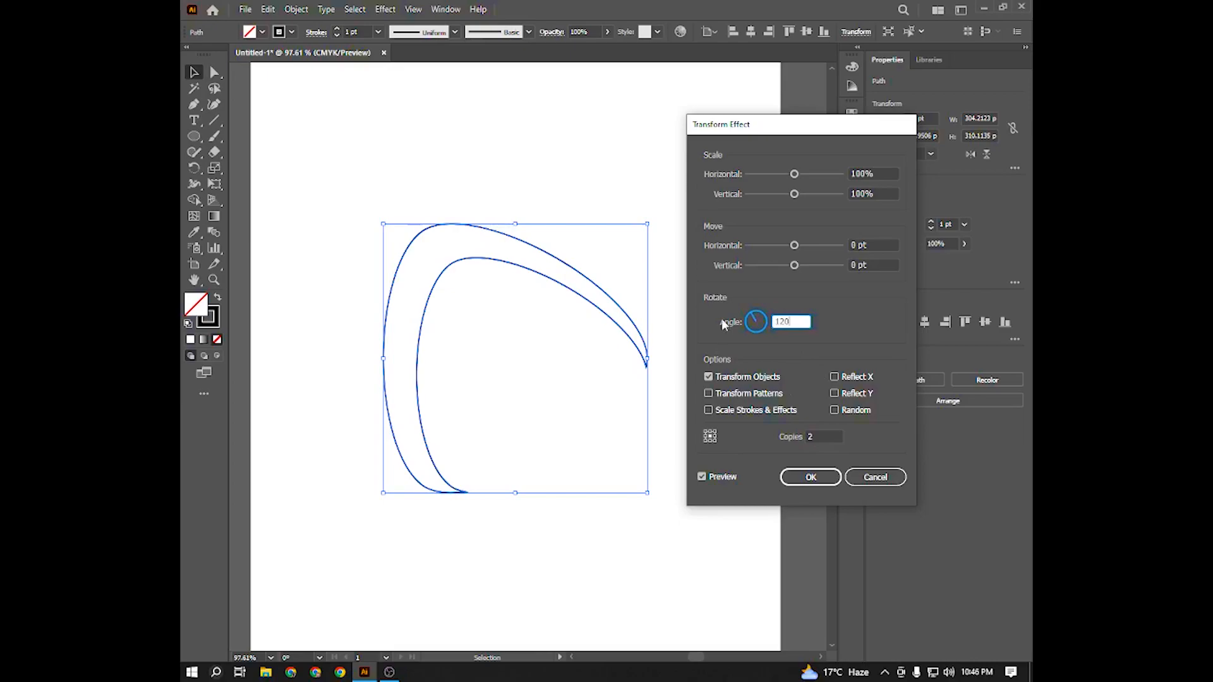
click(812, 478)
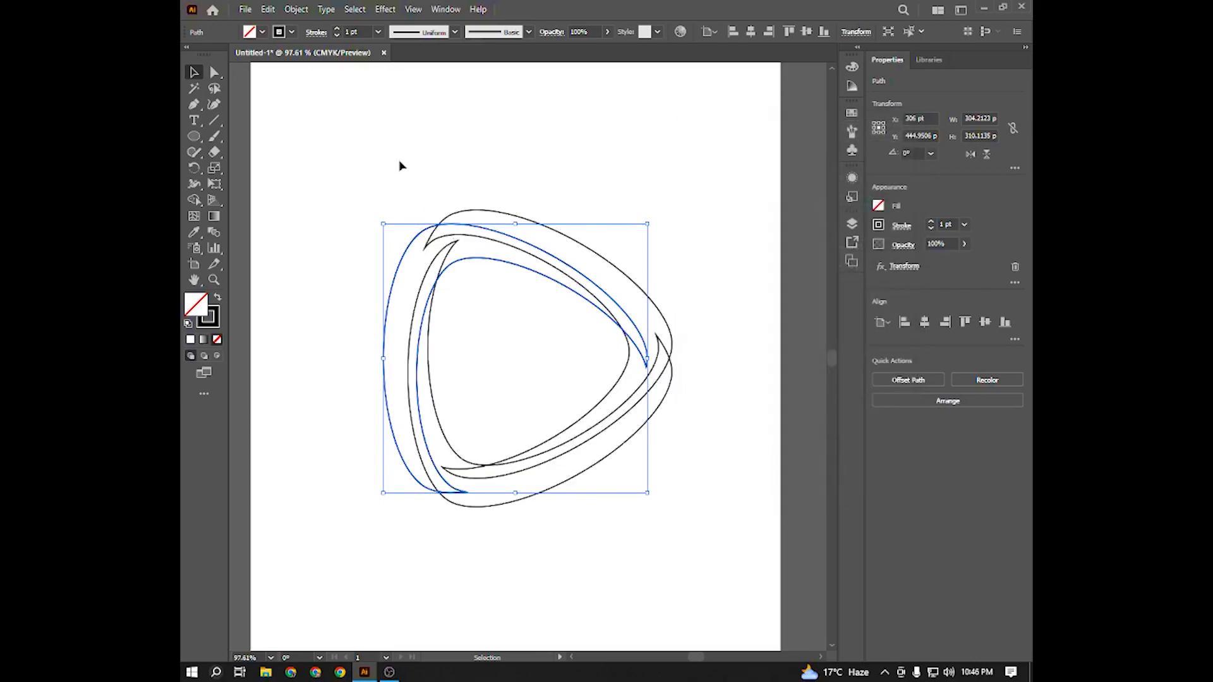
Step: Expand the appearance of the transformed crescent and ungroup the result fully into separate paths
click(296, 9)
click(338, 181)
right_click(475, 243)
click(522, 348)
click(720, 251)
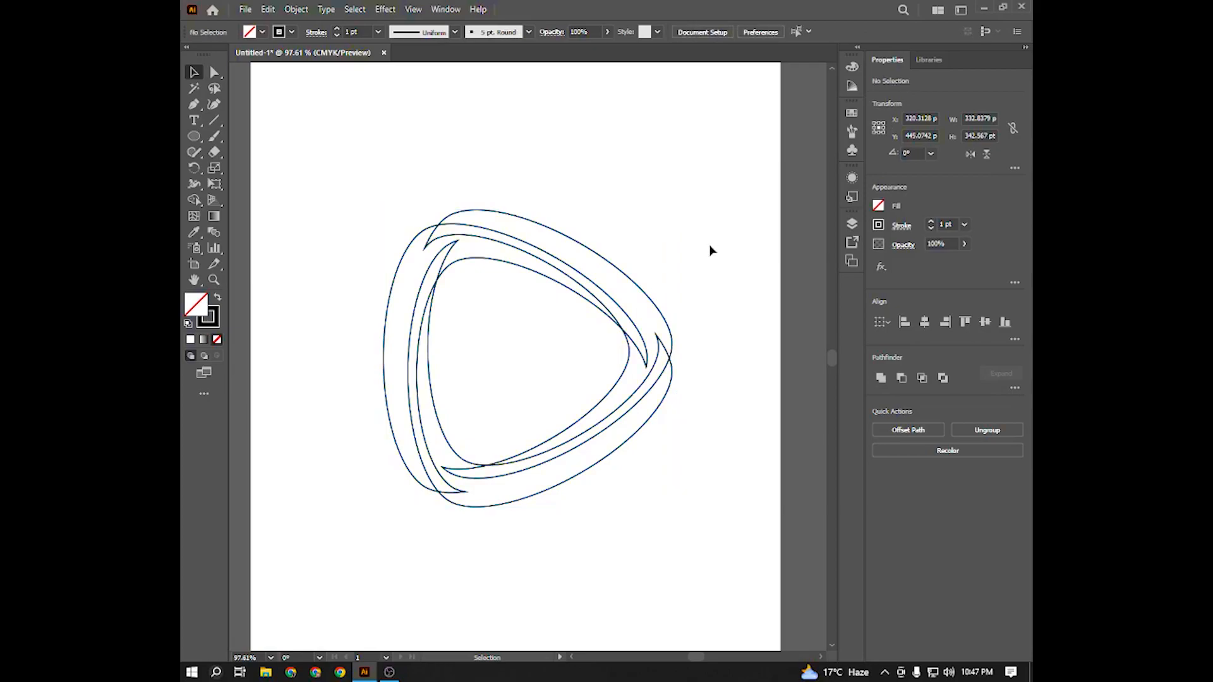
drag(366, 198, 607, 471)
right_click(612, 386)
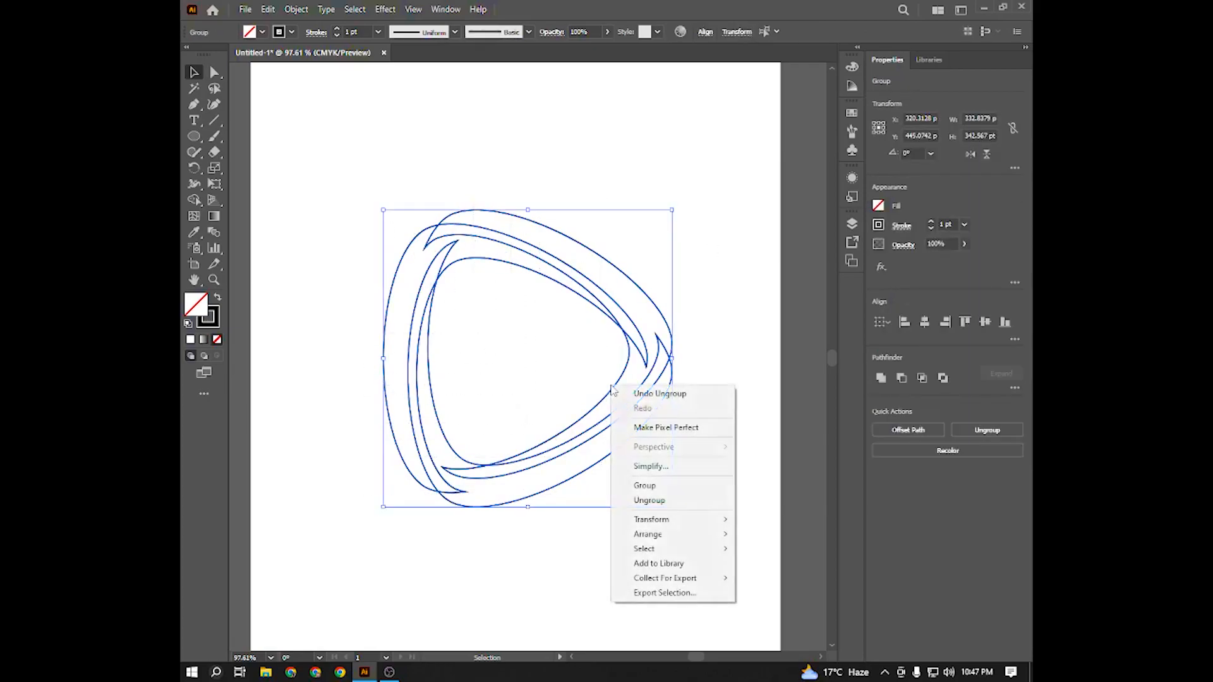
click(650, 500)
click(783, 466)
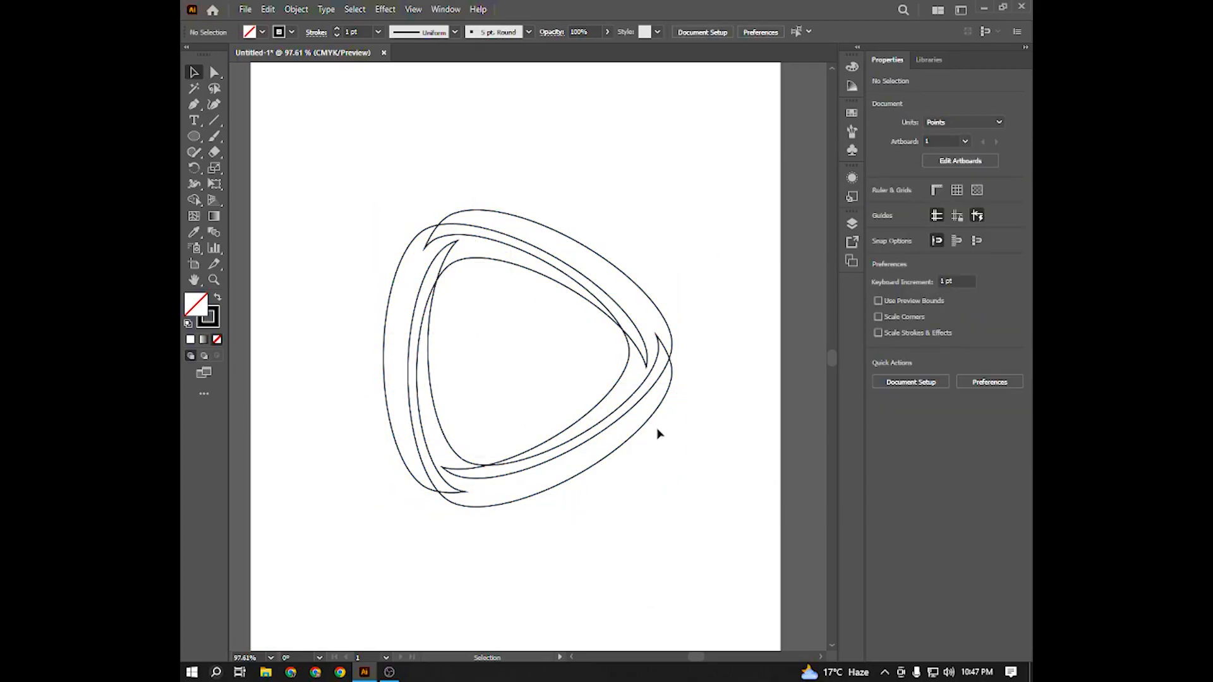
Step: Move the lower crescent left and nudge it down slightly until its outer curve lines up with the left crescent's edge
drag(628, 439, 607, 433)
scroll(450, 359, up, 3)
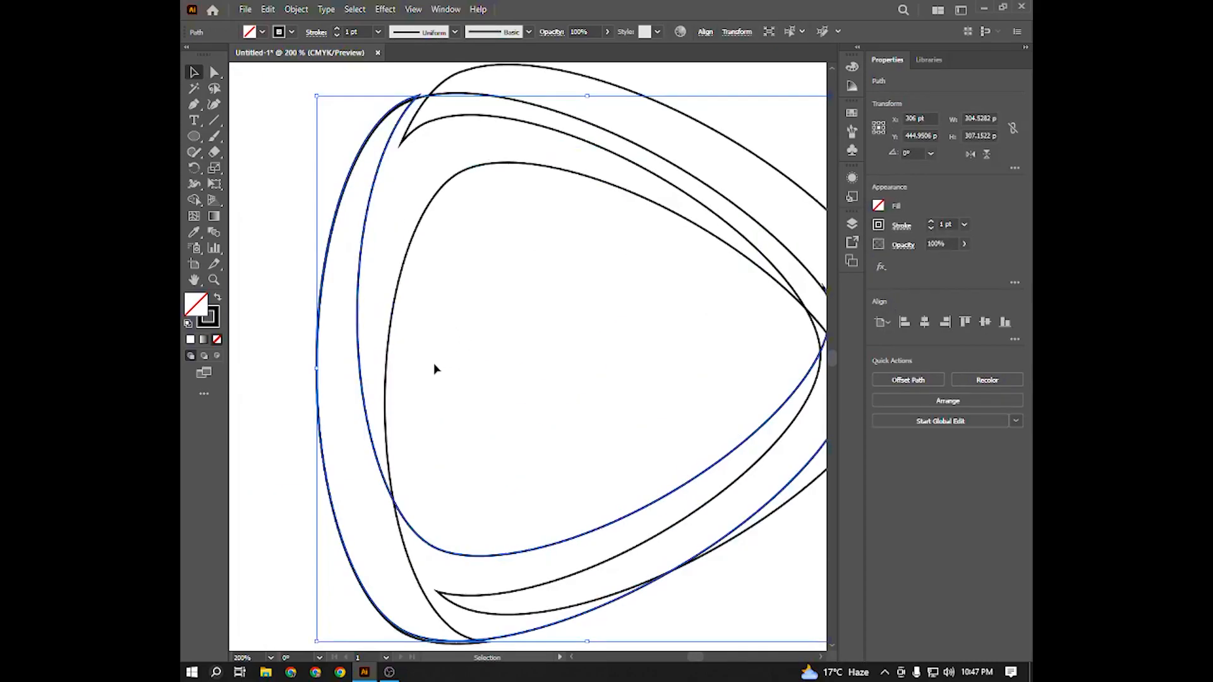
click(503, 442)
scroll(505, 442, down, 2)
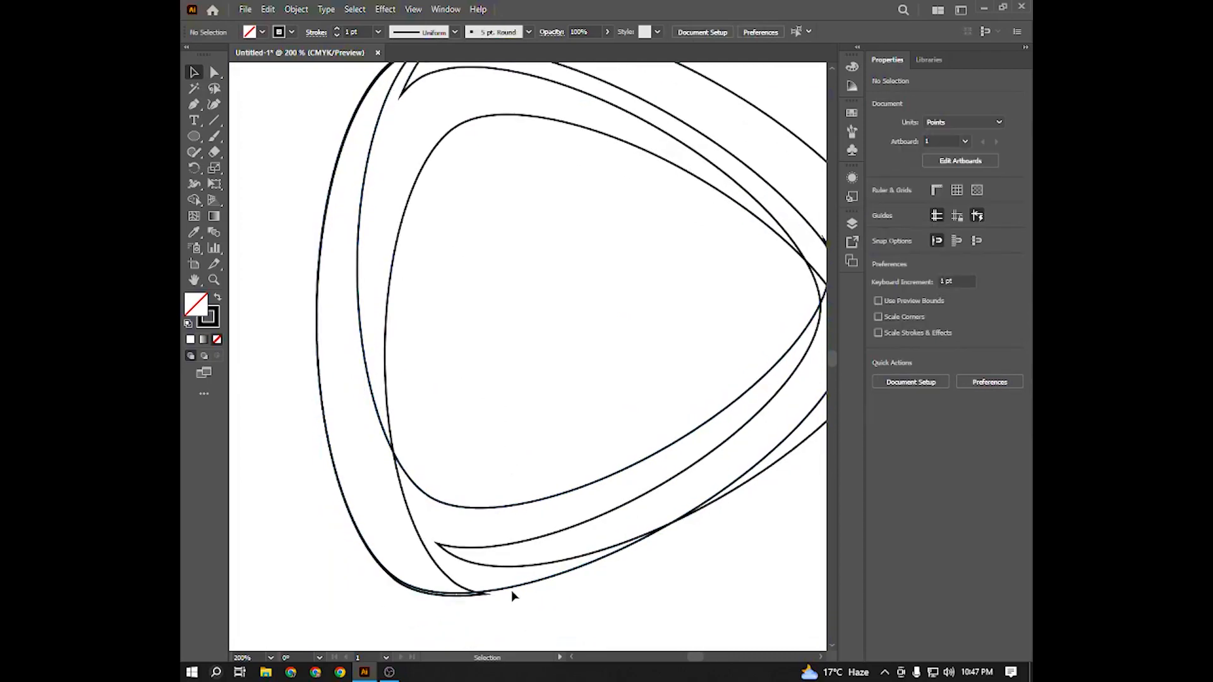
drag(509, 587, 511, 597)
click(596, 617)
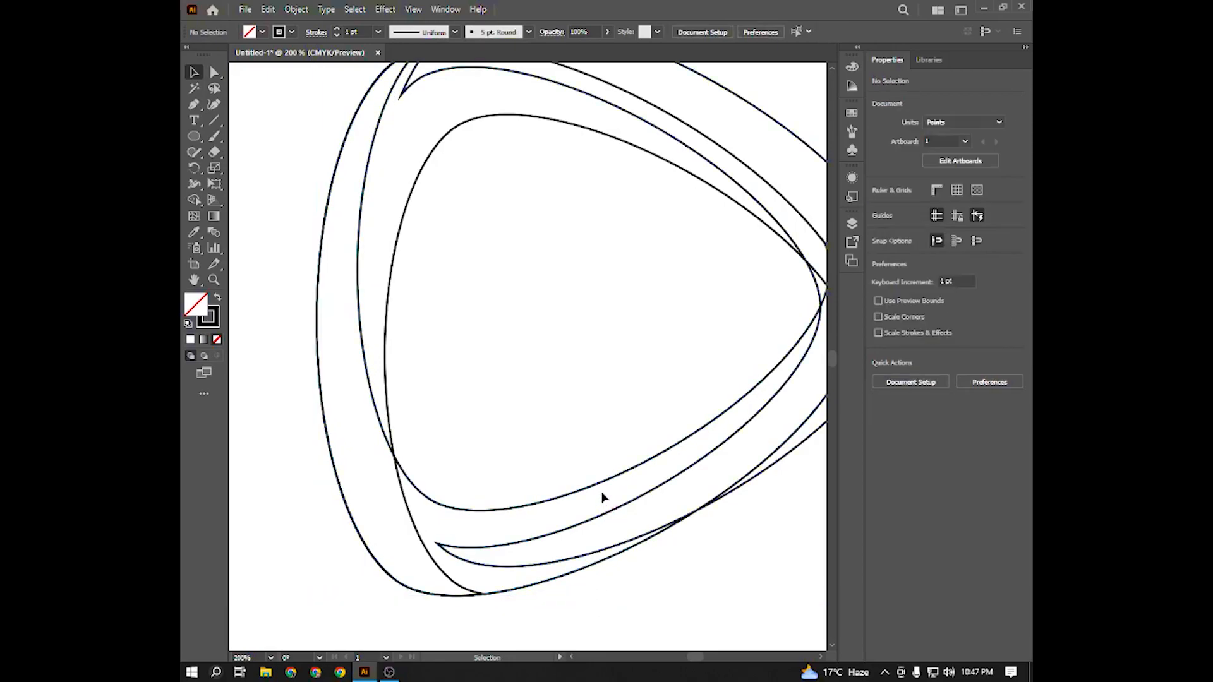
Step: Move the right crescent left and down until its outer curve lines up with the edges of the other two crescents
drag(558, 255, 514, 309)
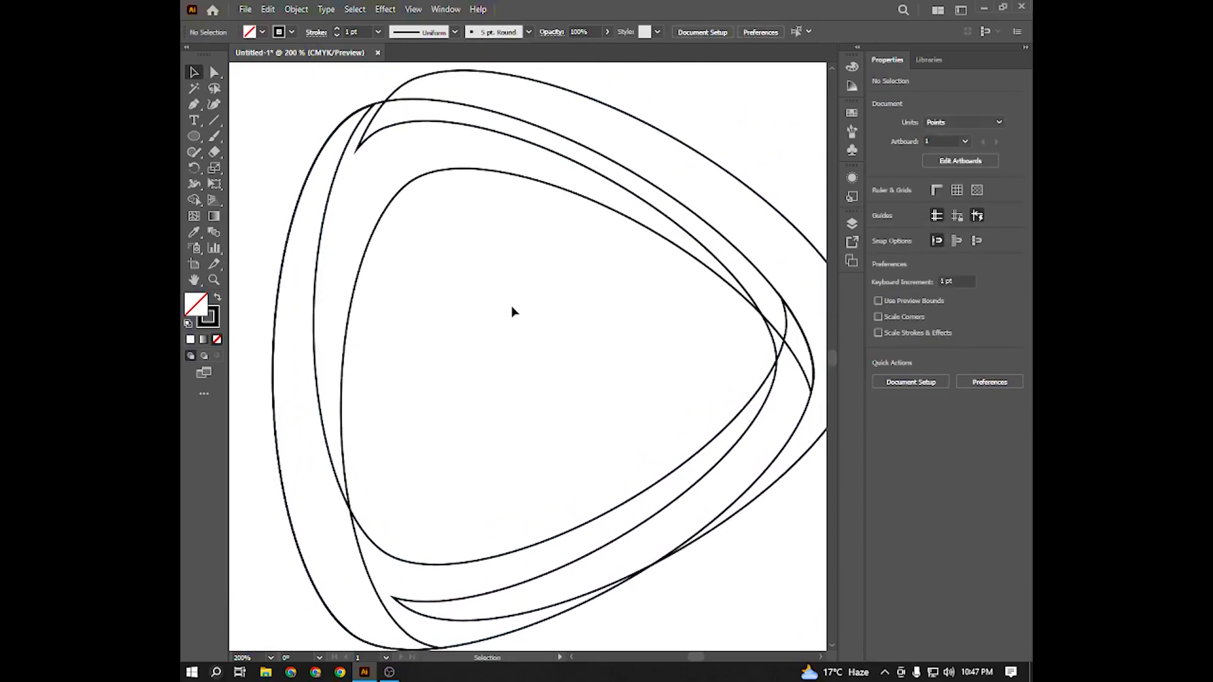
drag(681, 142, 630, 174)
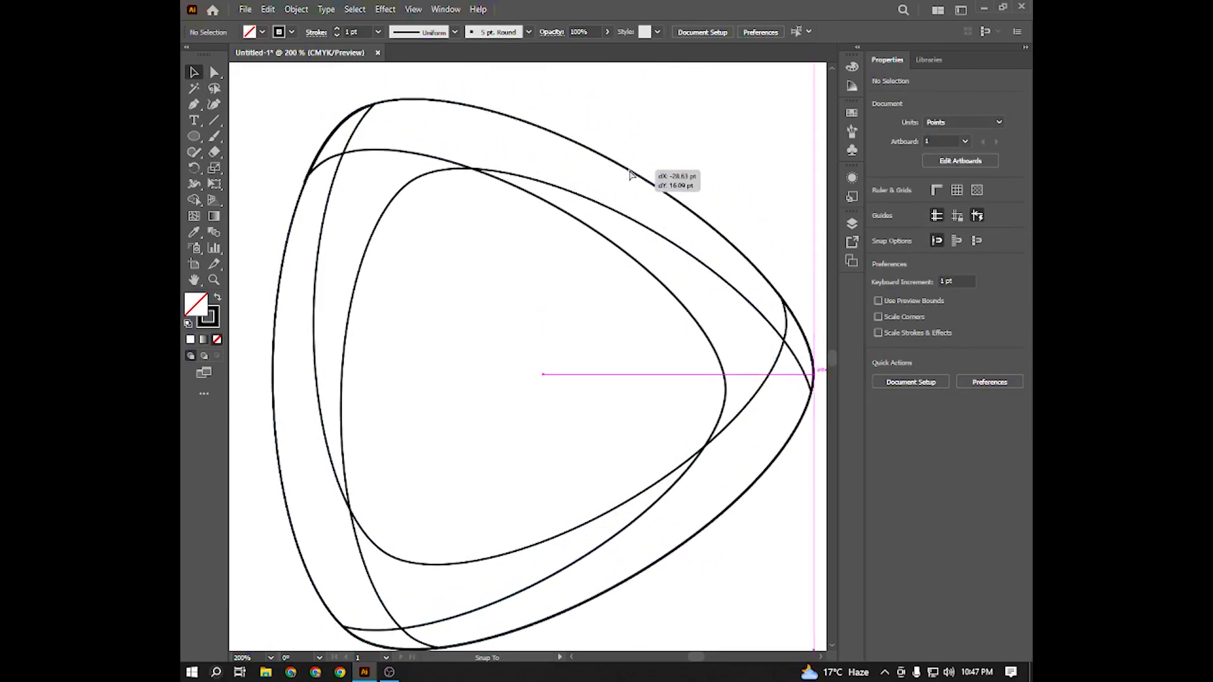
drag(631, 174, 632, 174)
click(703, 79)
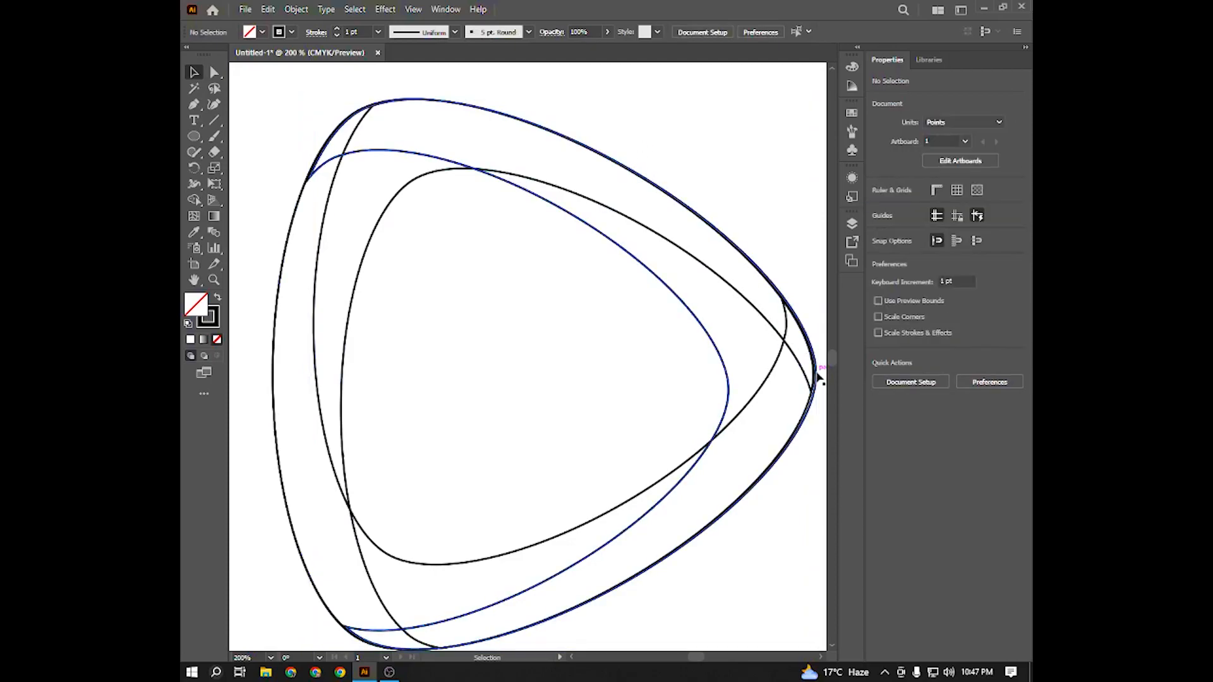
key(ctrl+z)
drag(788, 225, 742, 252)
scroll(741, 252, down, 1)
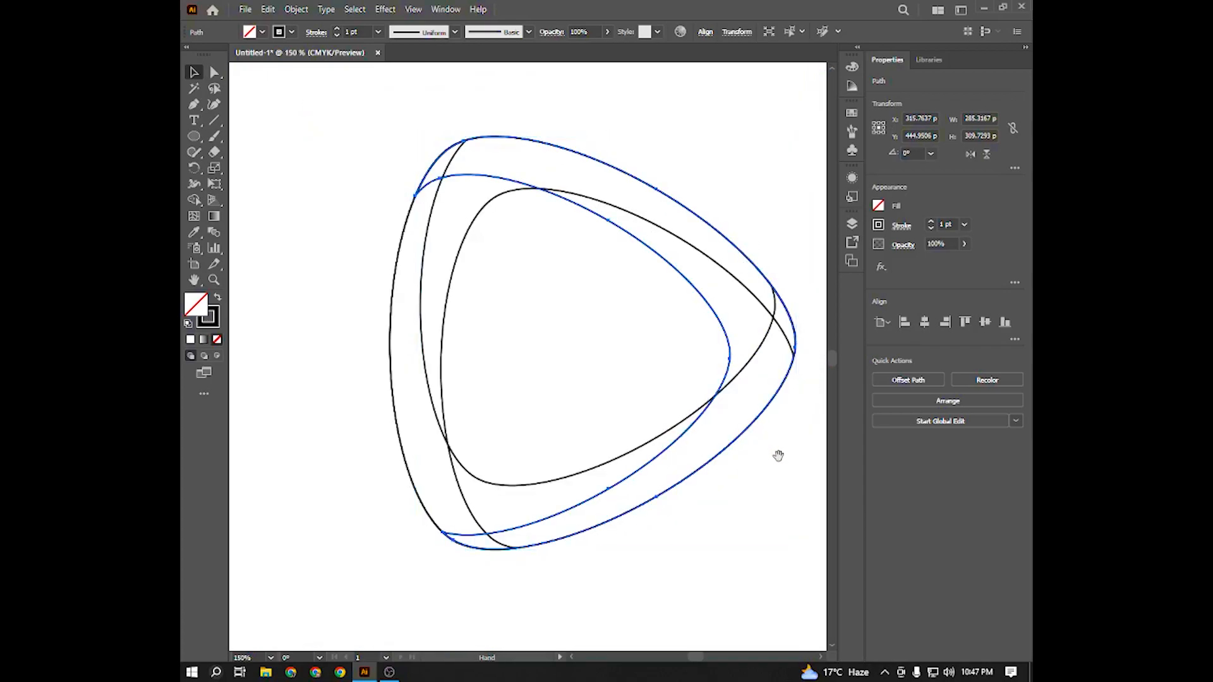
Step: Select all three crescents and merge their overlapping regions with the Shape Builder so each crescent passes over one neighbour and under the other
drag(777, 455, 696, 426)
drag(282, 132, 734, 496)
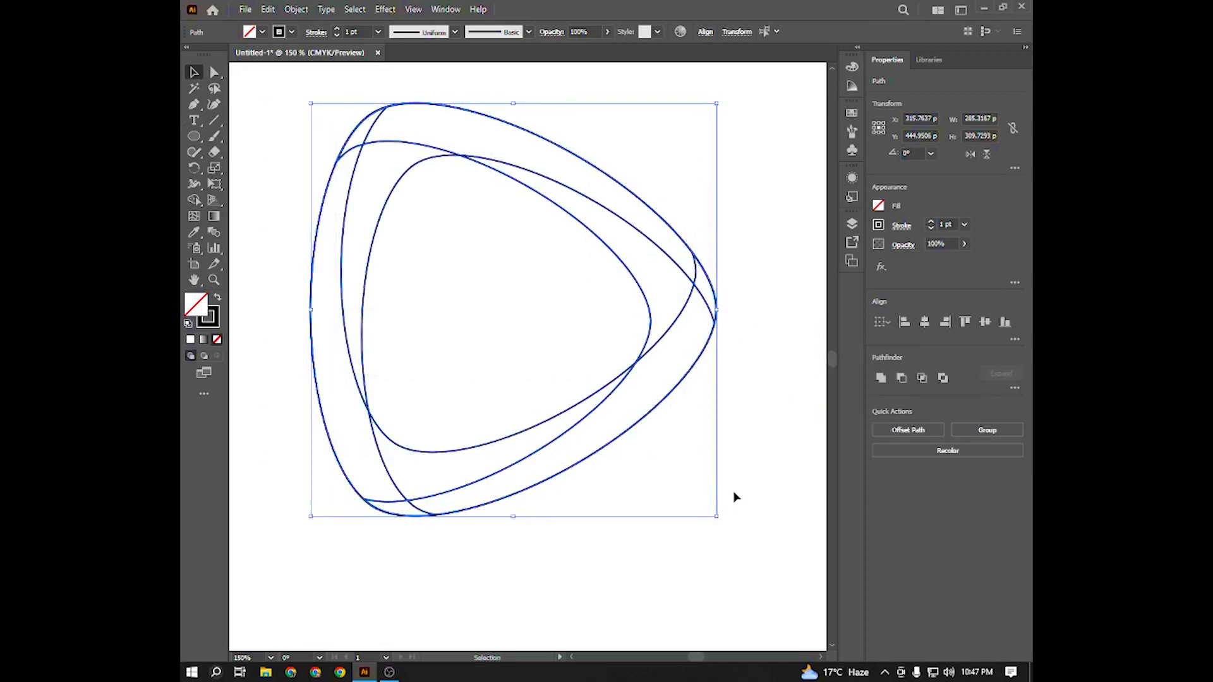
click(196, 202)
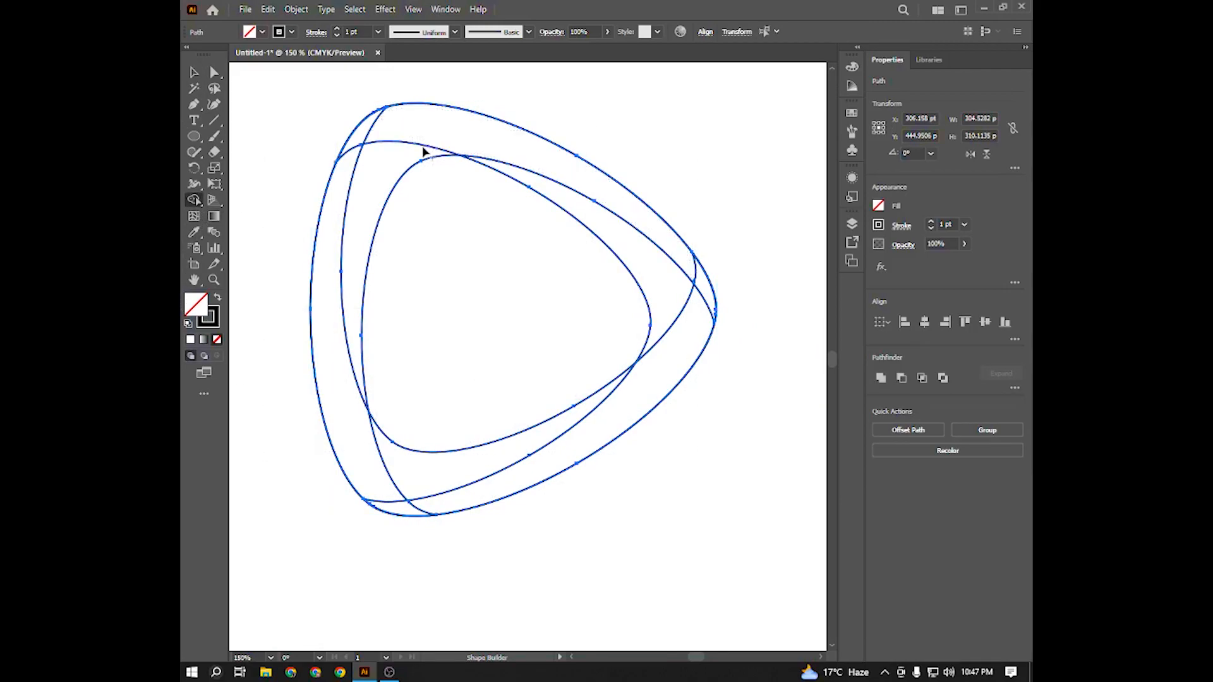
mouse_move(374, 195)
mouse_down()
mouse_move(425, 113)
mouse_move(509, 148)
mouse_up()
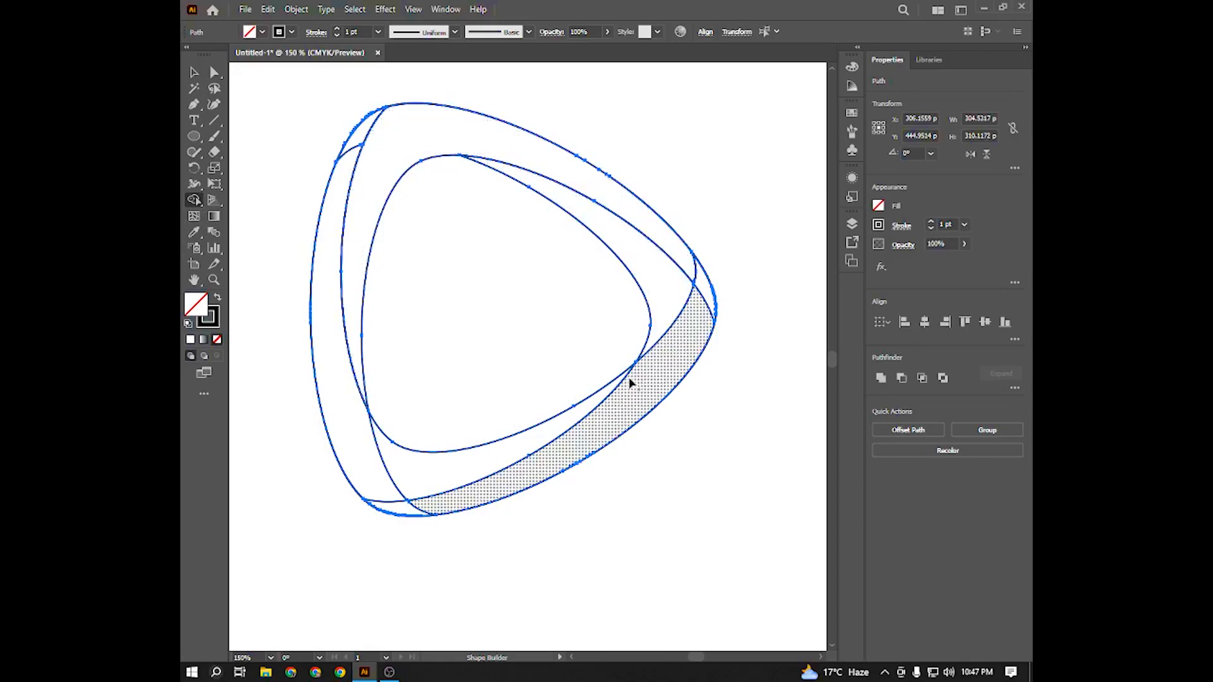
mouse_move(645, 406)
mouse_down()
mouse_move(667, 287)
mouse_move(699, 271)
mouse_up()
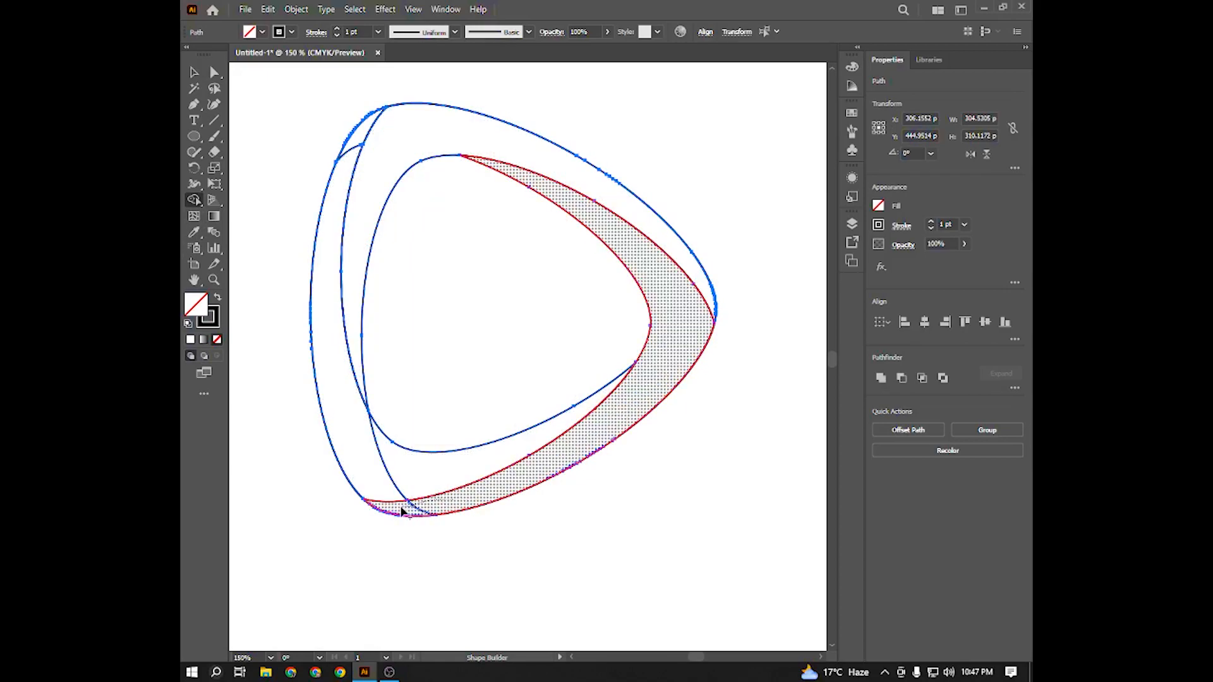
mouse_move(401, 482)
mouse_down()
mouse_move(346, 425)
mouse_move(327, 341)
mouse_up()
drag(339, 168, 353, 145)
key(v)
click(281, 89)
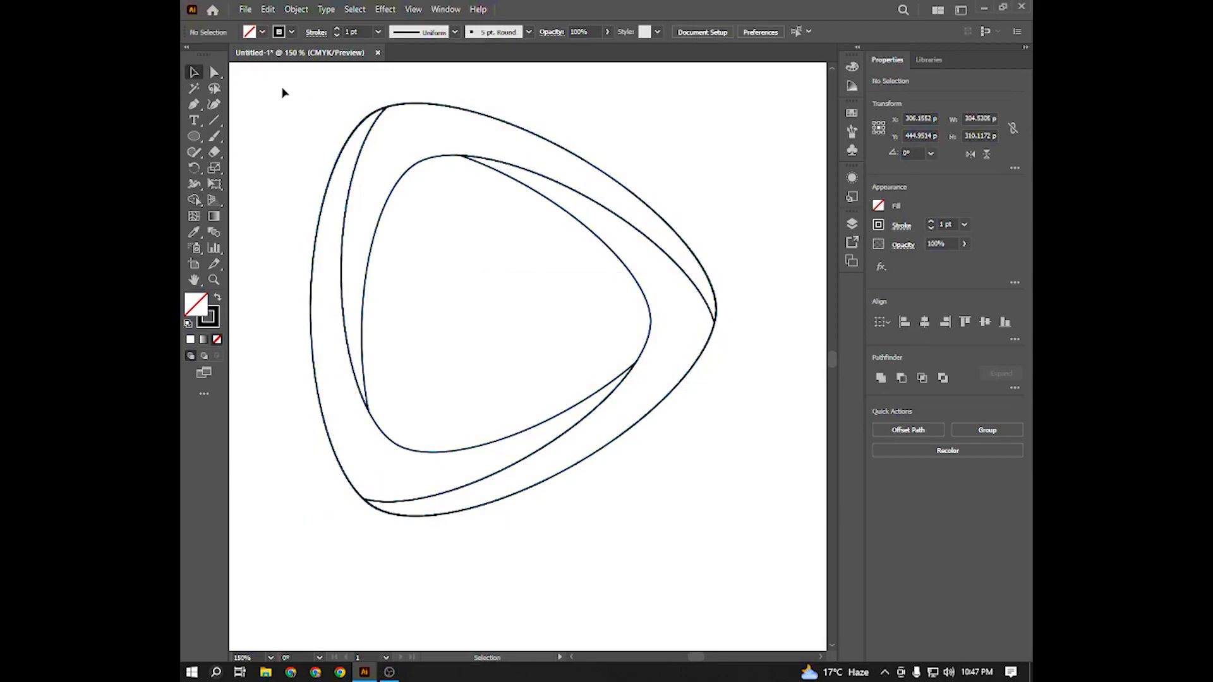
Step: Apply the Shape Builder to the remaining right and lower-left regions and check the upper crescent as a single shape
drag(293, 86, 704, 510)
key(shift+m)
click(630, 258)
click(370, 478)
click(194, 73)
click(419, 98)
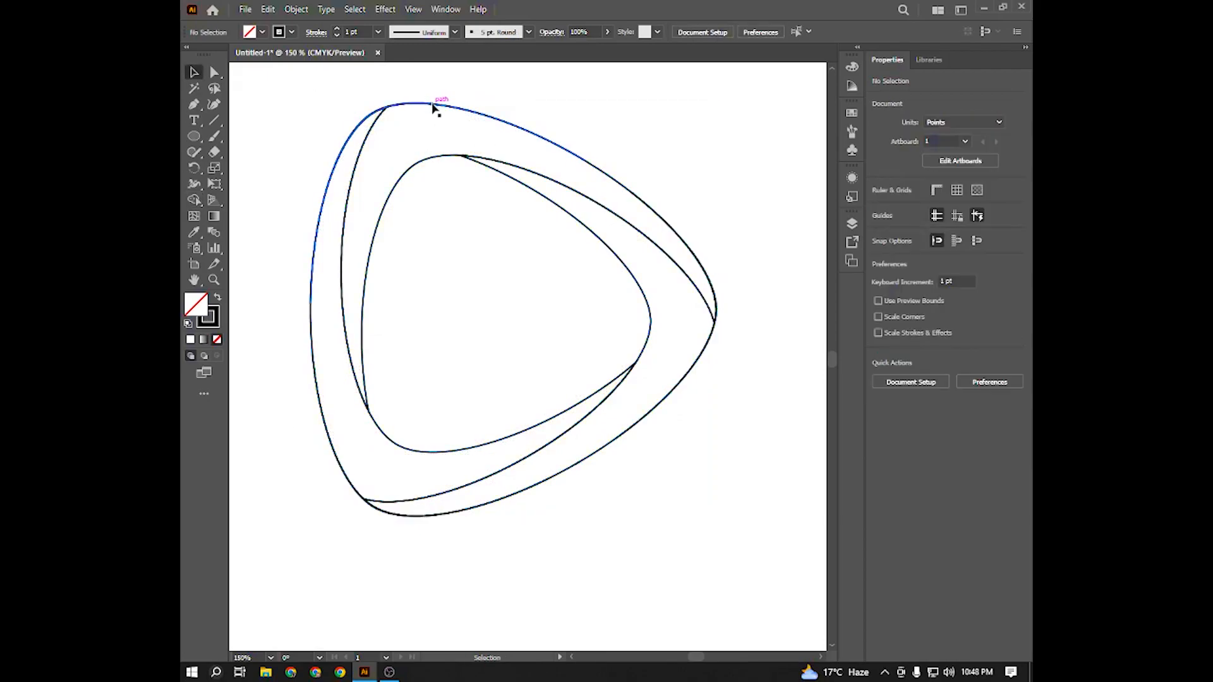
click(435, 109)
click(455, 157)
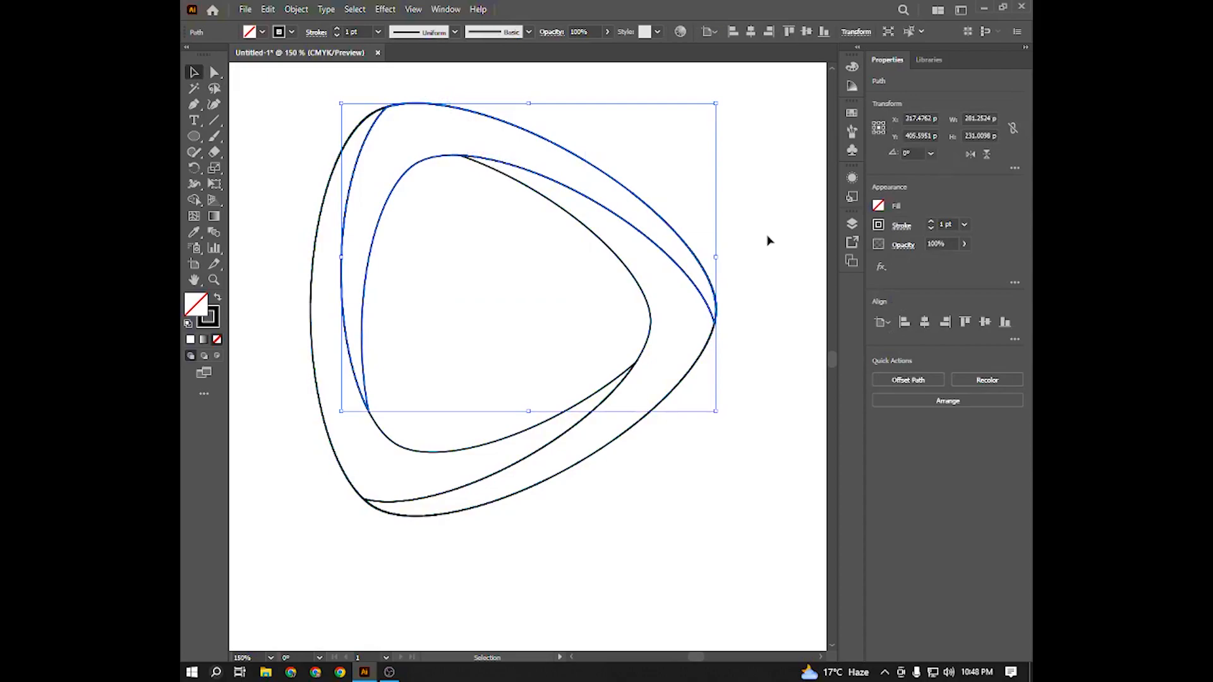
click(379, 195)
Step: Fill all three interlocking crescents with solid black
drag(285, 151, 691, 617)
click(263, 33)
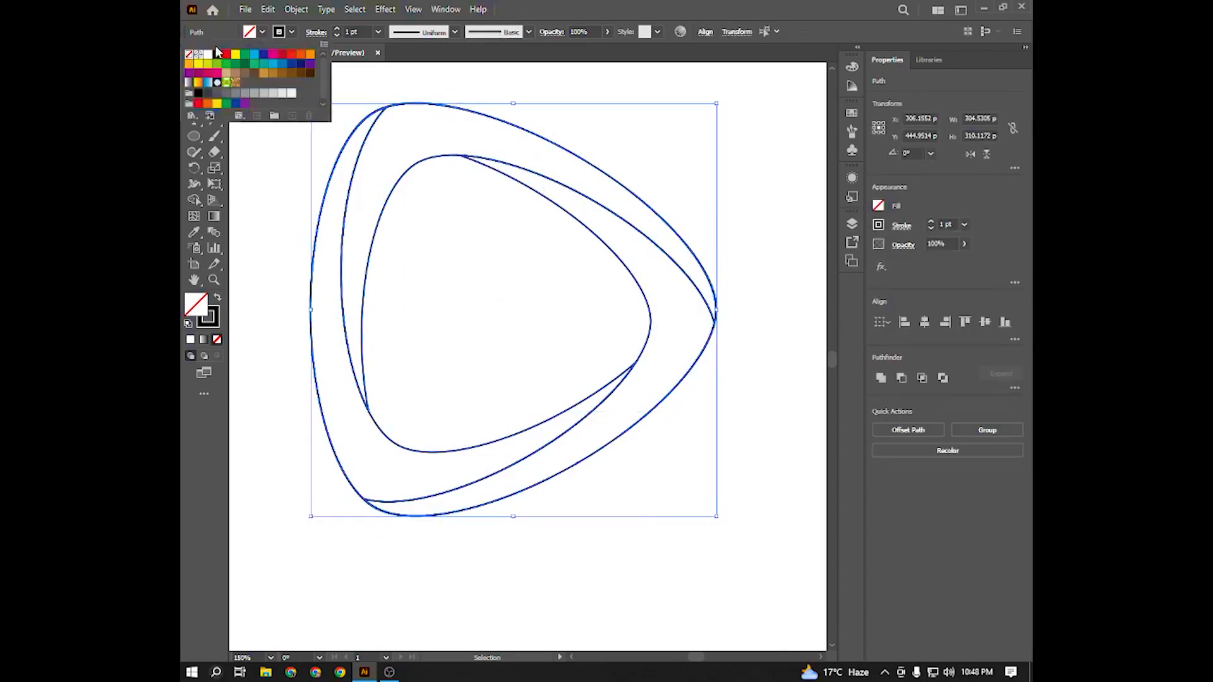
click(215, 55)
click(283, 210)
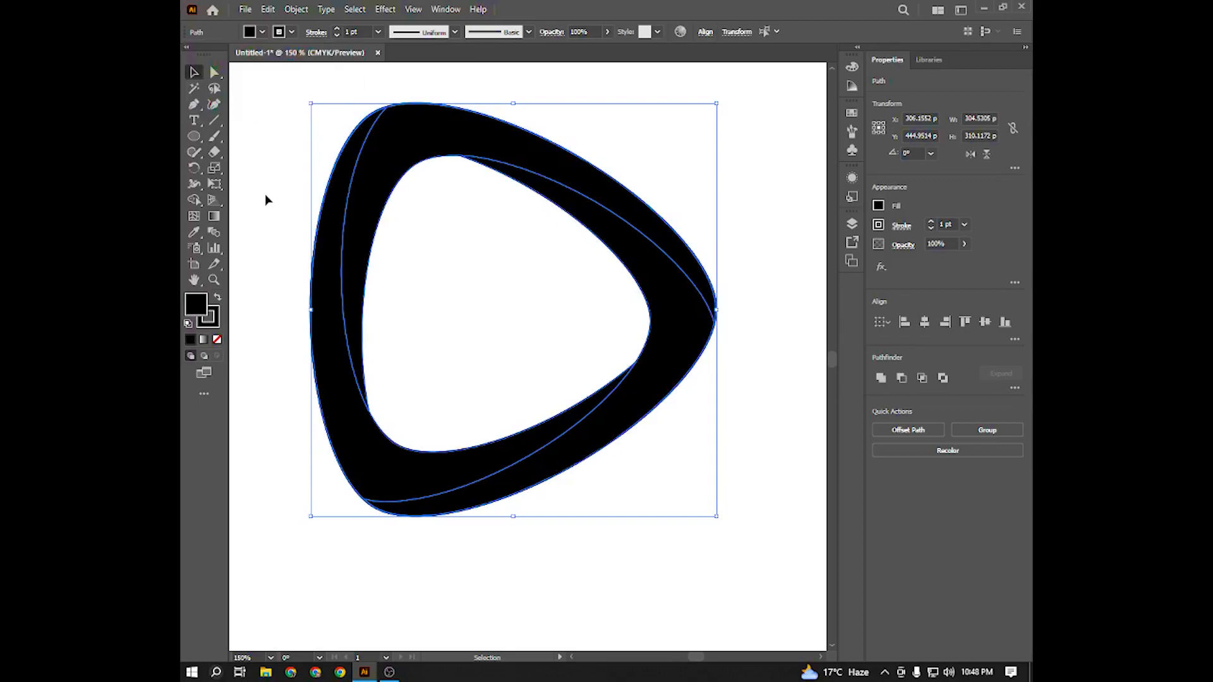
click(266, 197)
Step: Select every black-filled crescent with the Magic Wand and cut them from the artboard
click(354, 211)
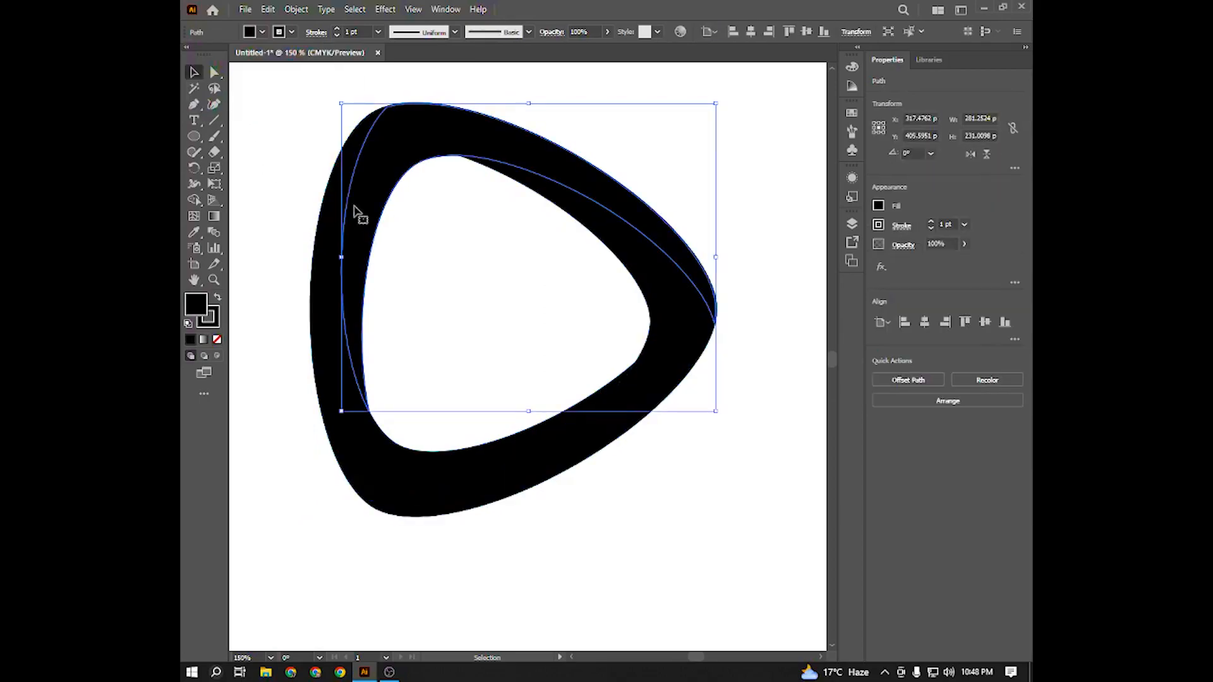
key(y)
click(589, 214)
click(592, 220)
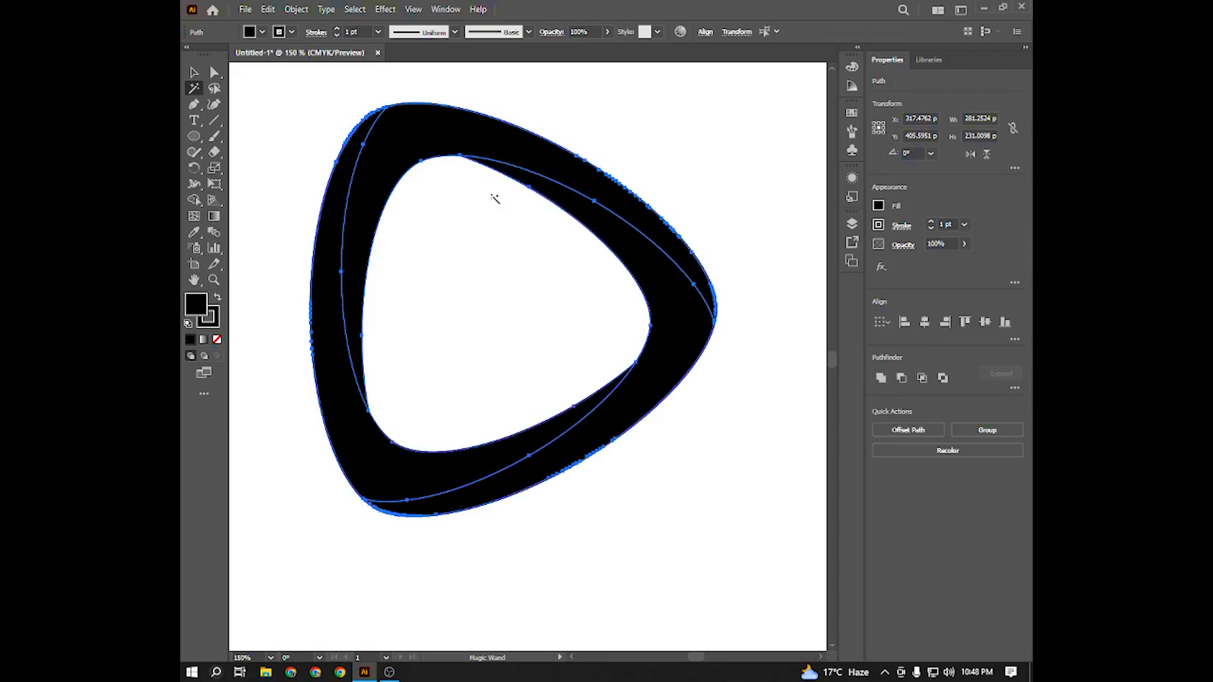
click(191, 73)
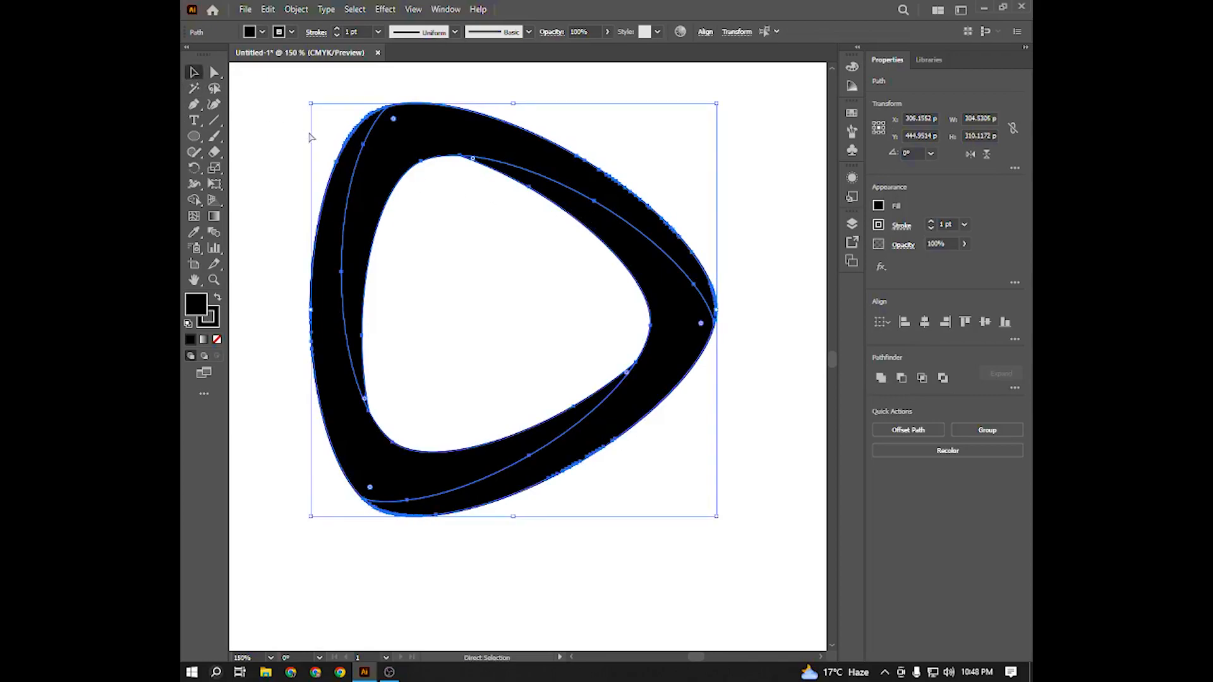
key(Delete)
Step: Delete the leftover unfilled slivers and paste the cut crescents back in front at their original position
drag(311, 103, 748, 504)
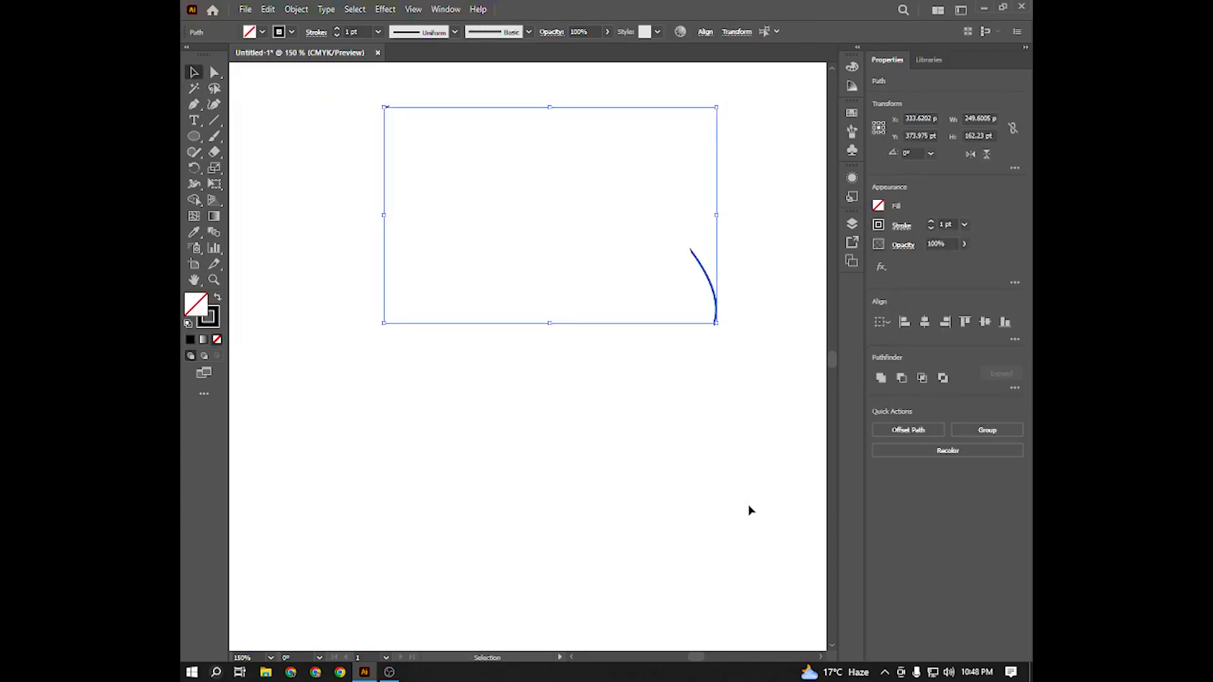
key(Delete)
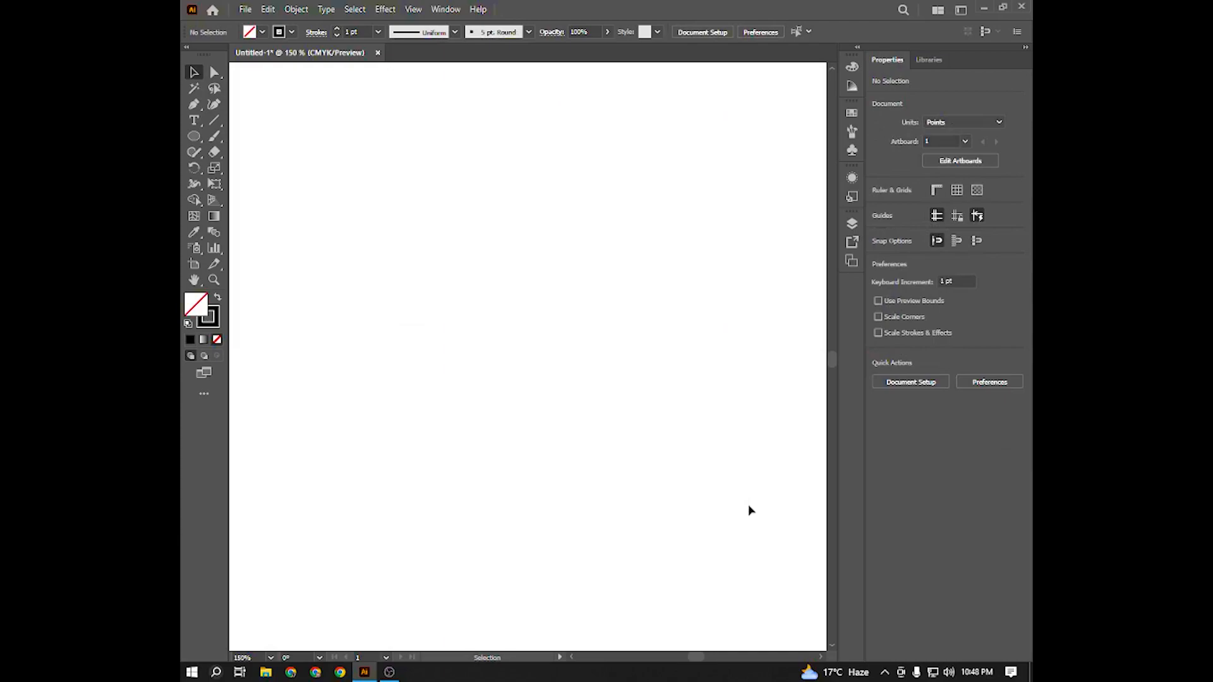
click(265, 10)
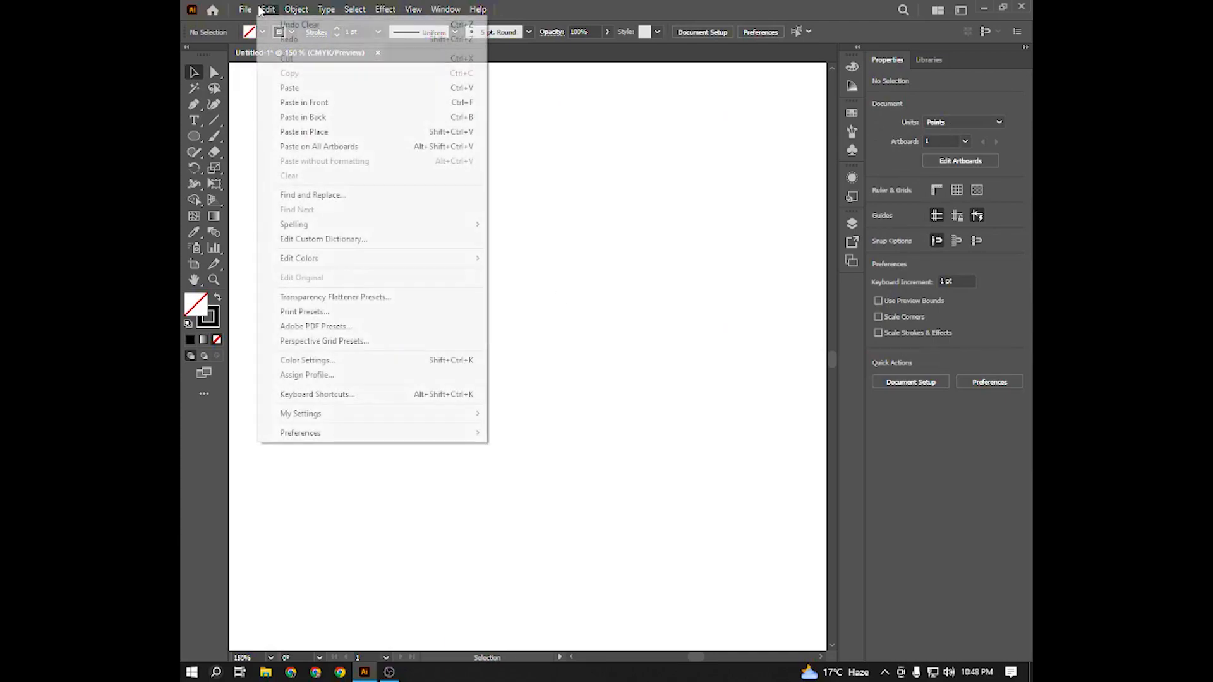
click(295, 103)
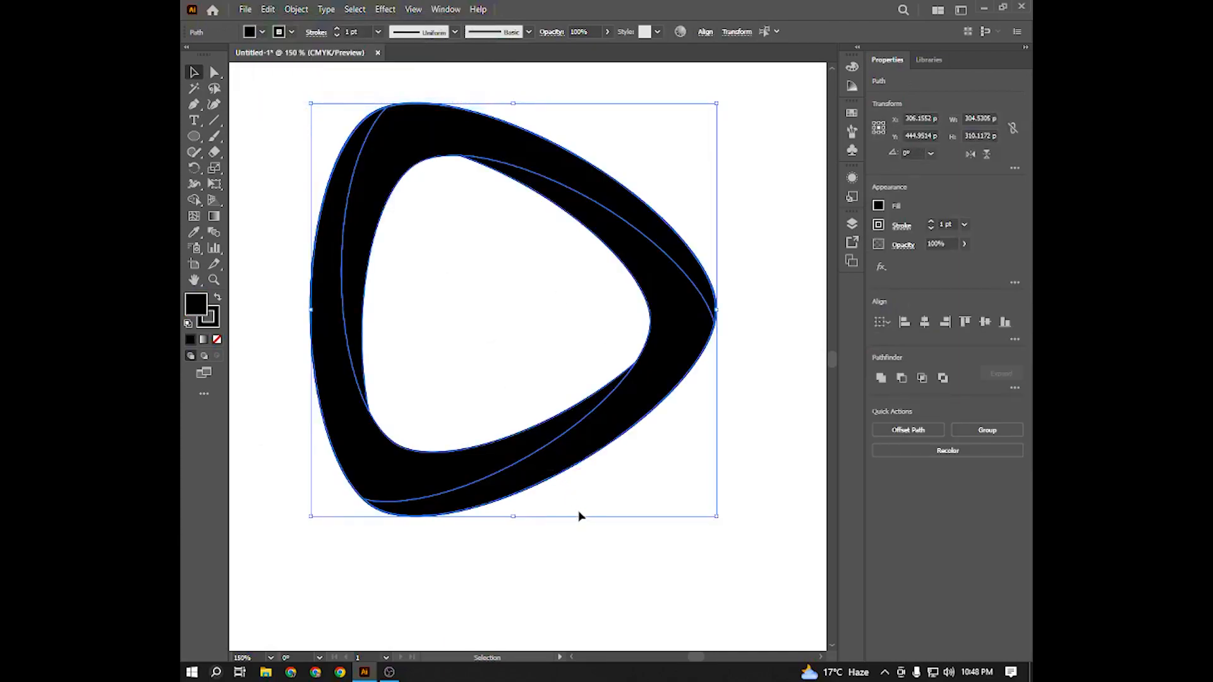
click(563, 546)
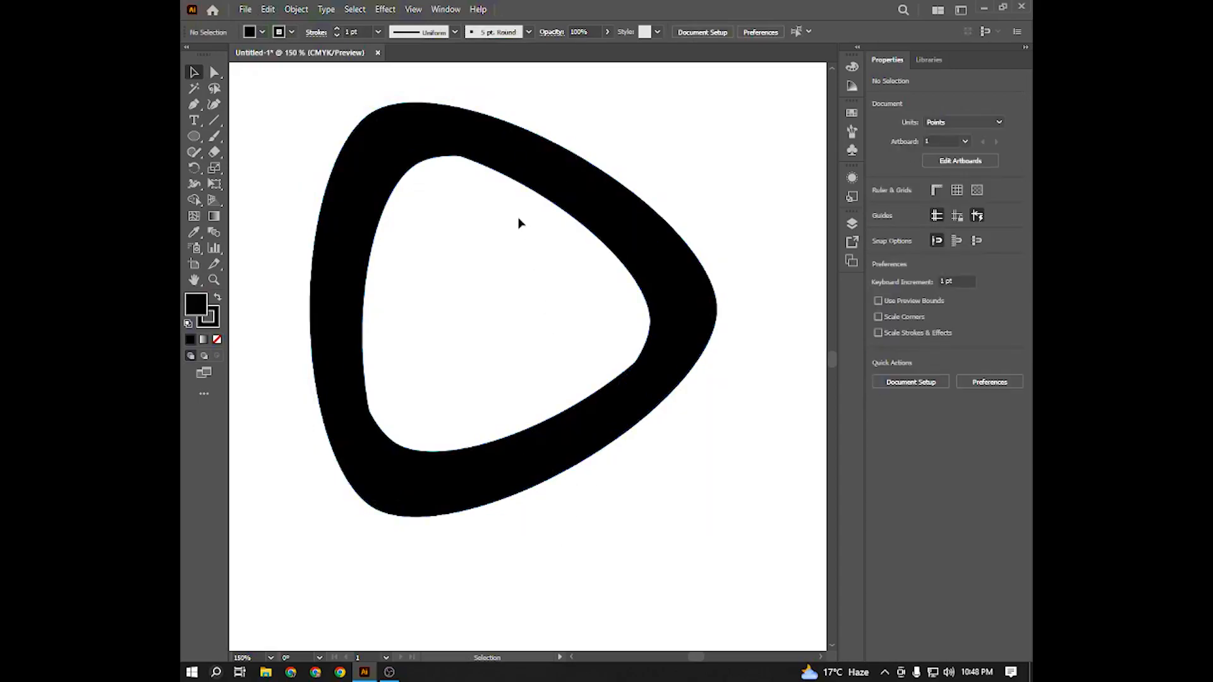
Step: Fill the upper crescent with the white-to-black gradient swatch and change its gradient type to radial
click(484, 134)
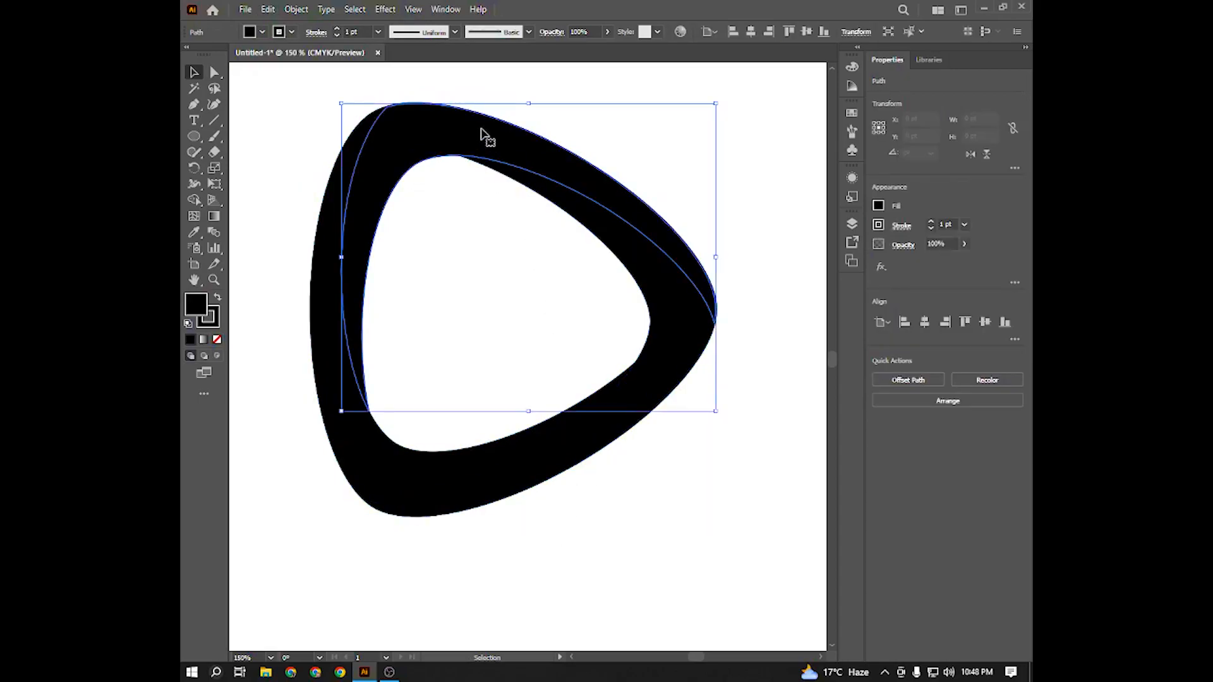
click(879, 206)
click(844, 272)
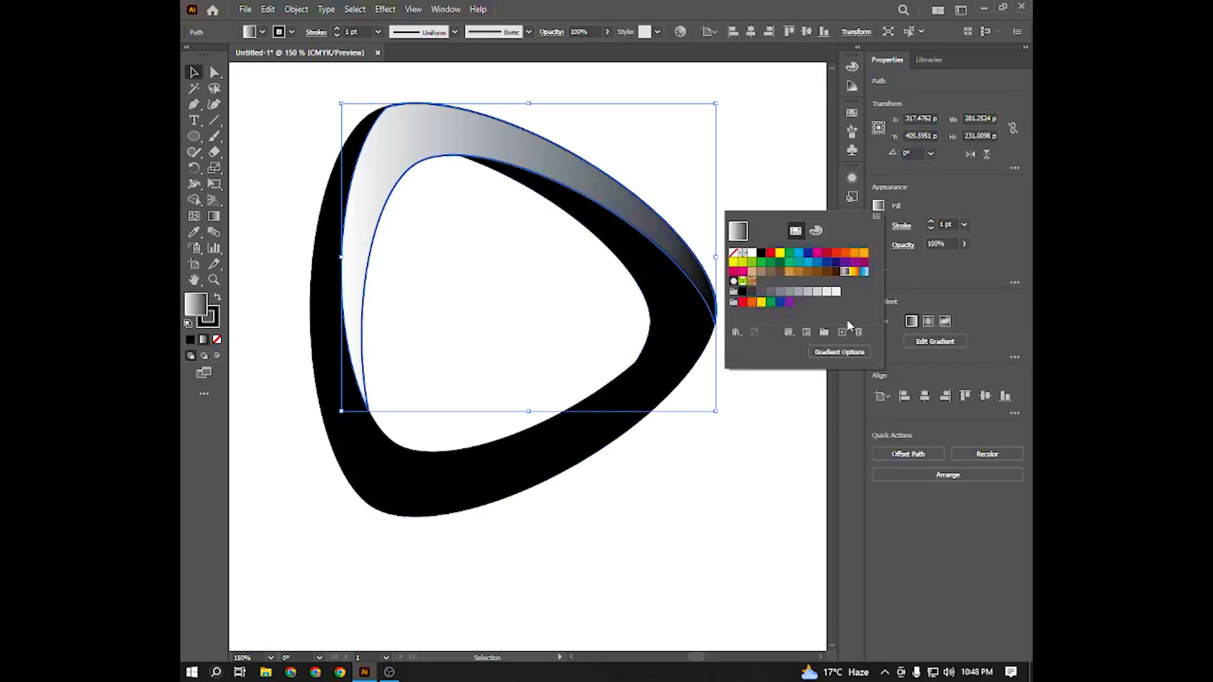
click(837, 354)
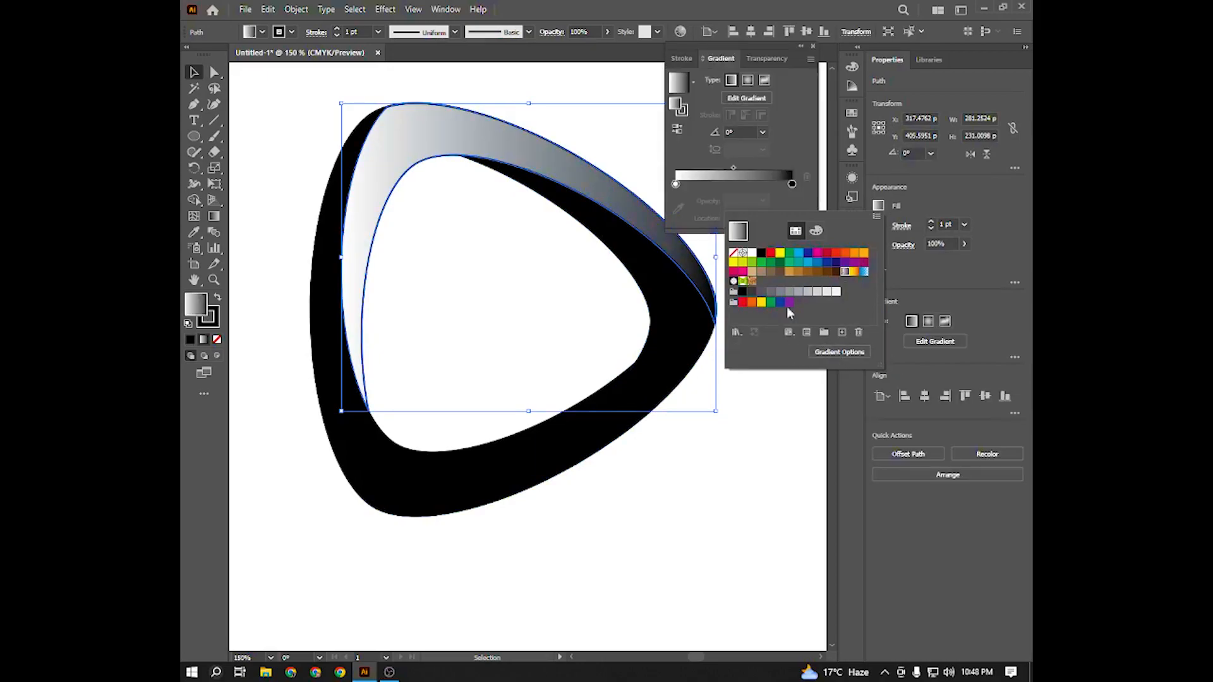
click(748, 80)
Step: Color the upper crescent's gradient from light blue at the first stop to dark navy blue at the last stop
click(675, 184)
double_click(675, 184)
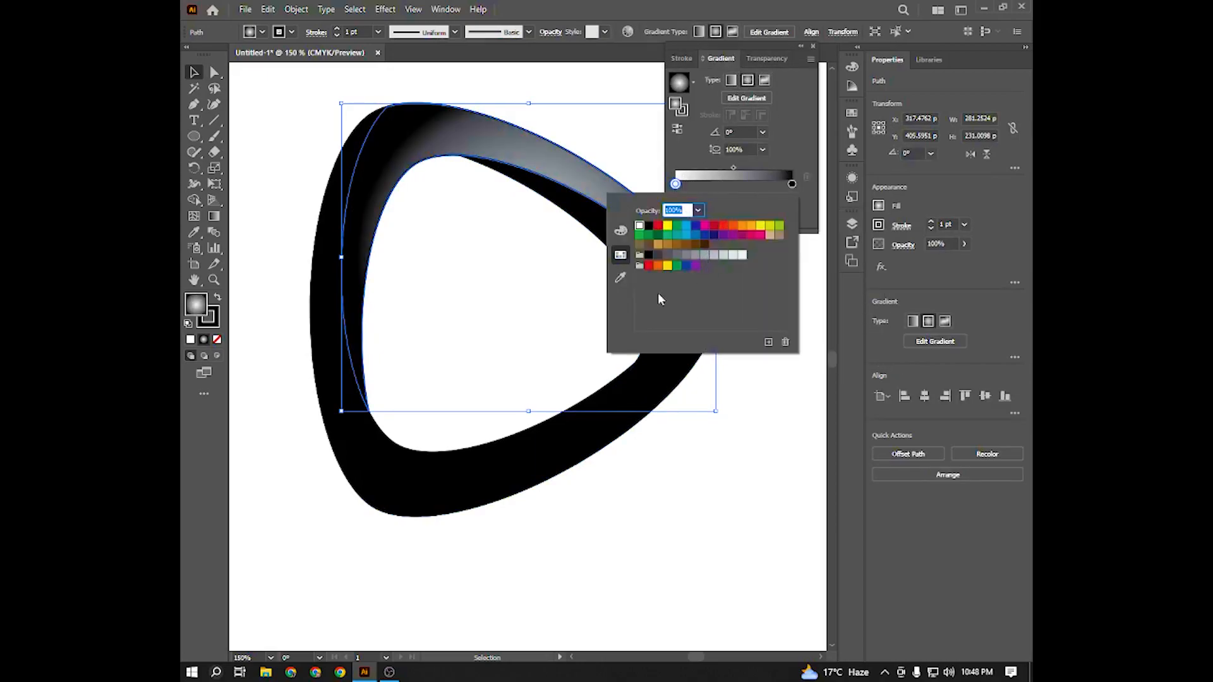
click(686, 226)
click(792, 184)
double_click(792, 184)
click(714, 235)
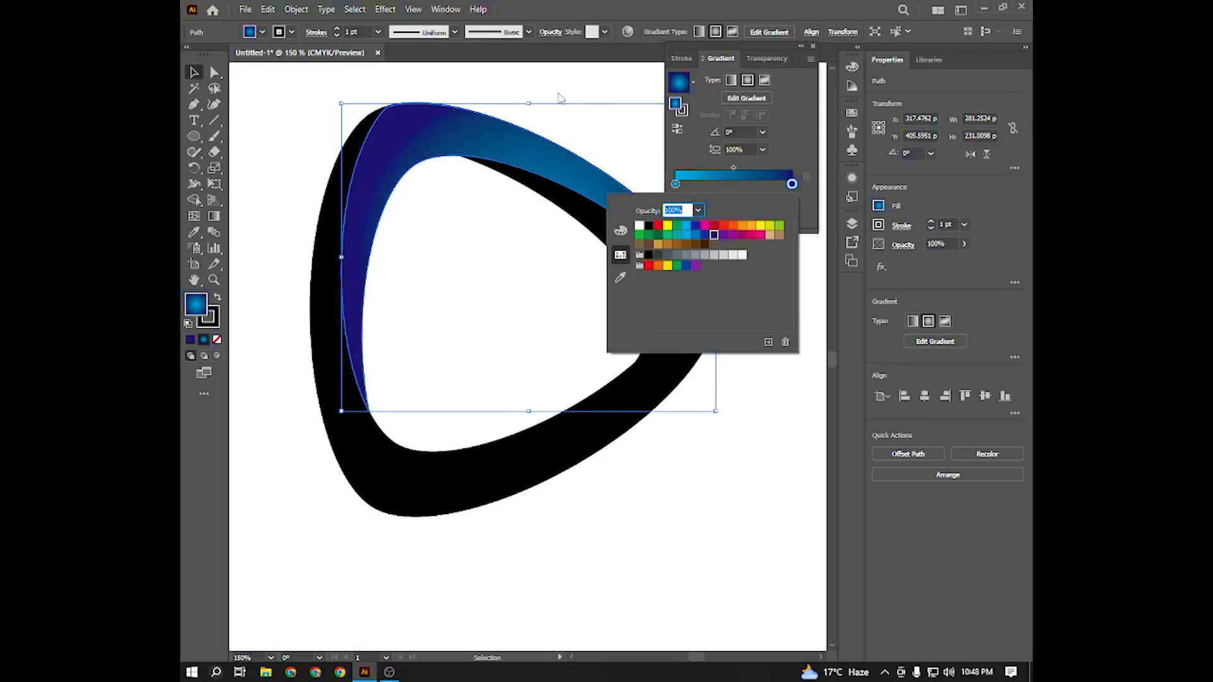
text(5)
key(Escape)
Step: Redraw the blue gradient from the upper crescent's upper-left corner down toward the lower right at about -60°
key(g)
drag(387, 103, 561, 411)
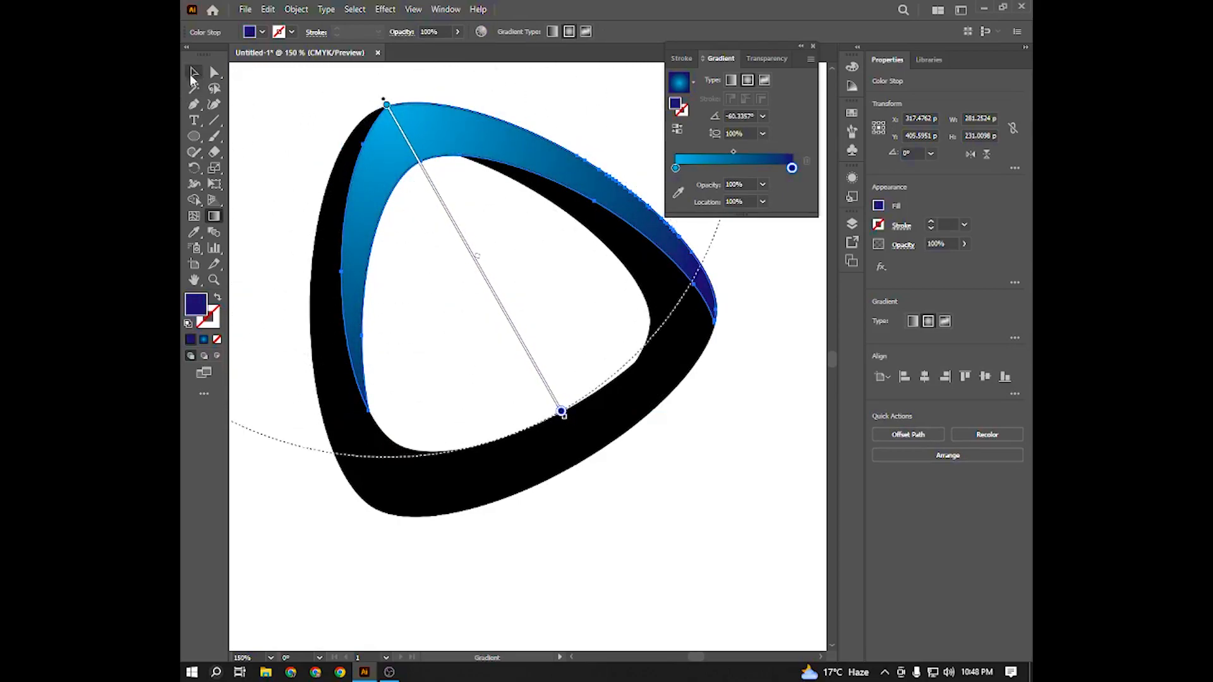
click(194, 73)
click(687, 432)
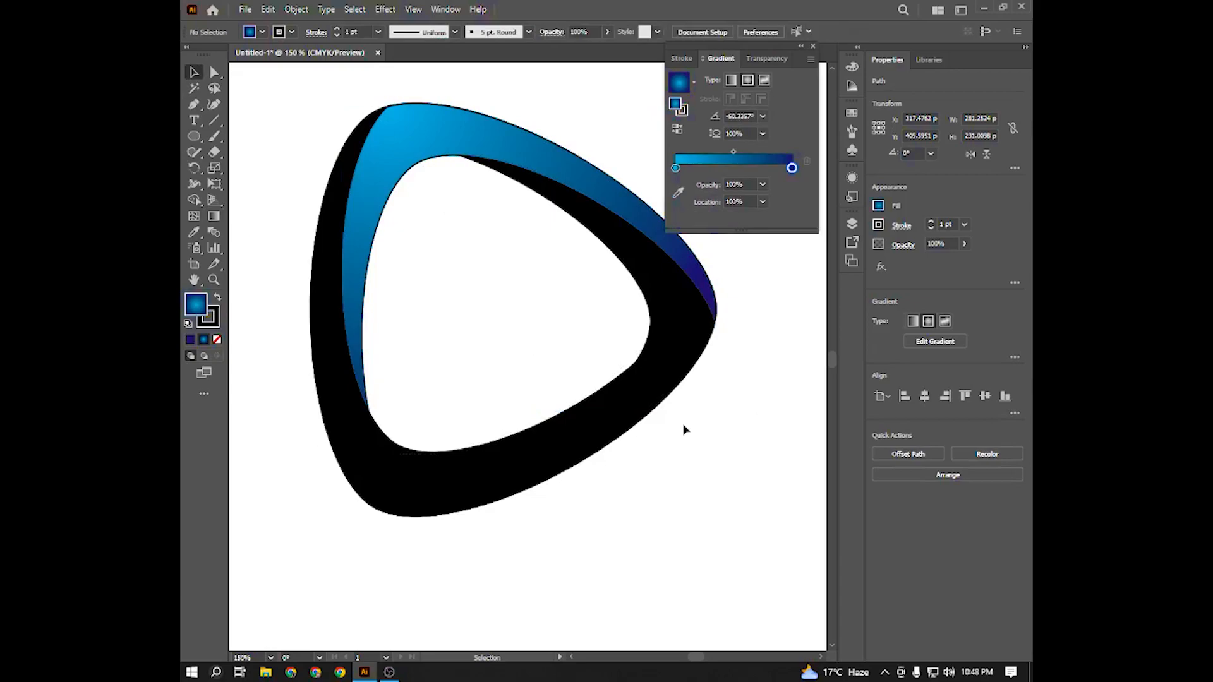
Step: Apply the radial gradient to the right crescent with a yellow-orange first stop and a C=0 M=80 Y=95 K=0 orange last stop
click(660, 390)
click(692, 162)
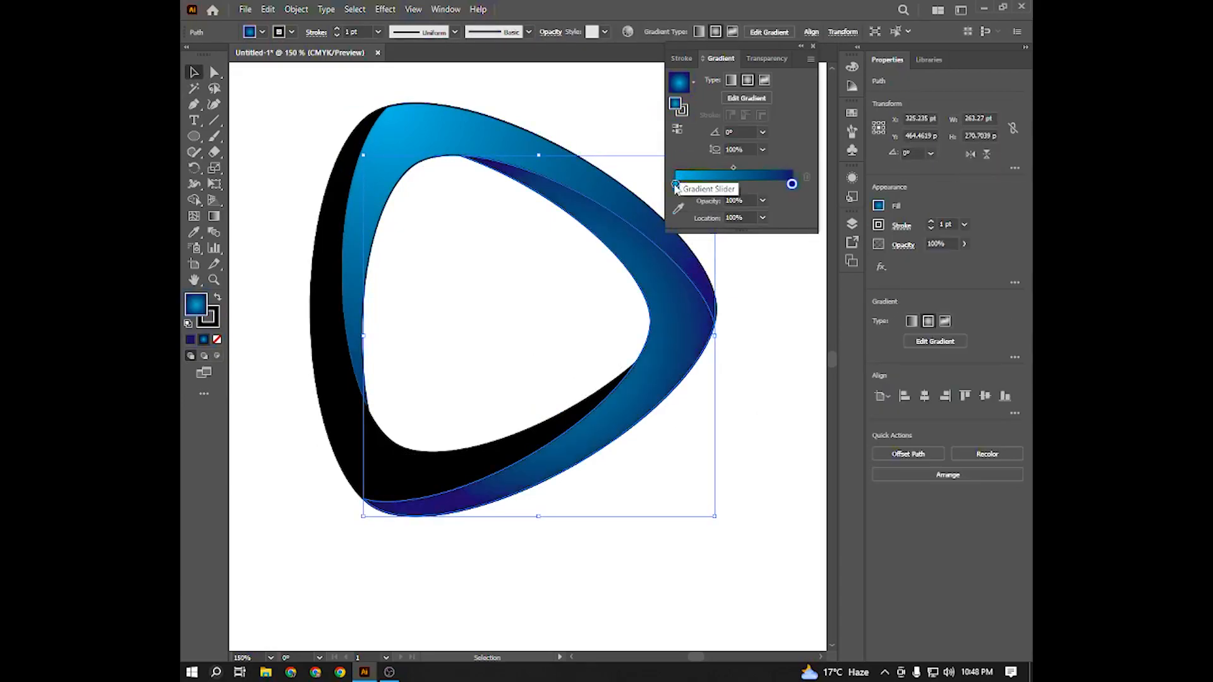
double_click(675, 185)
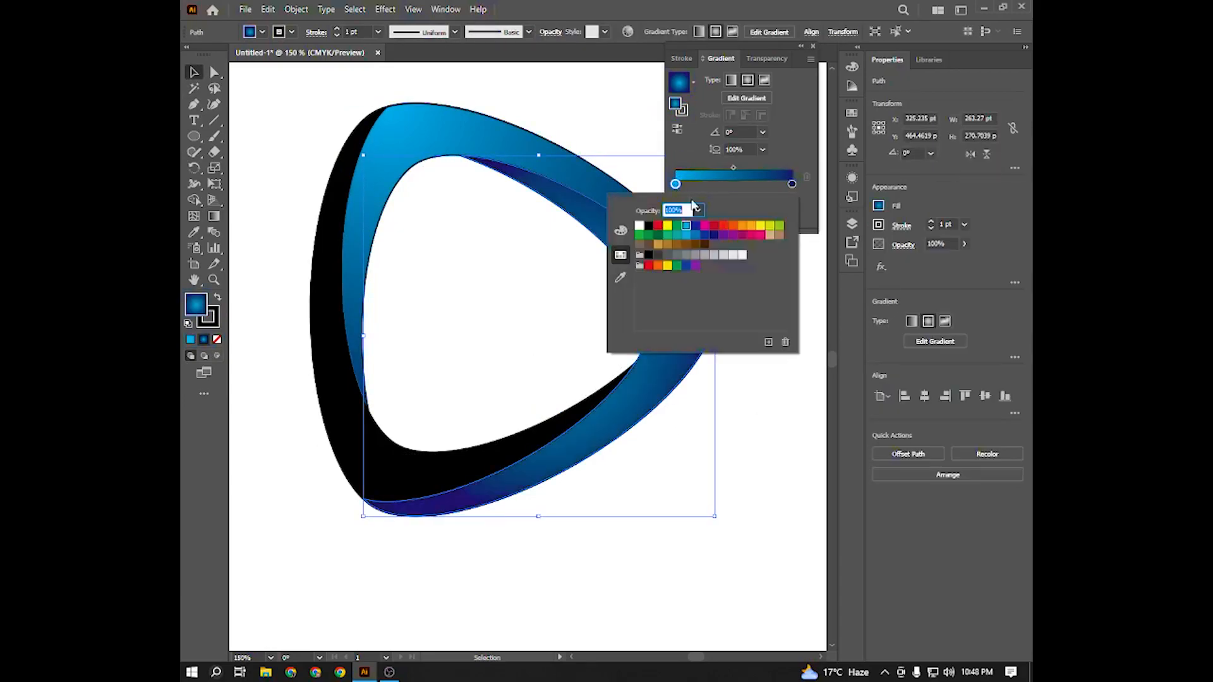
click(752, 228)
click(792, 185)
double_click(792, 184)
click(713, 226)
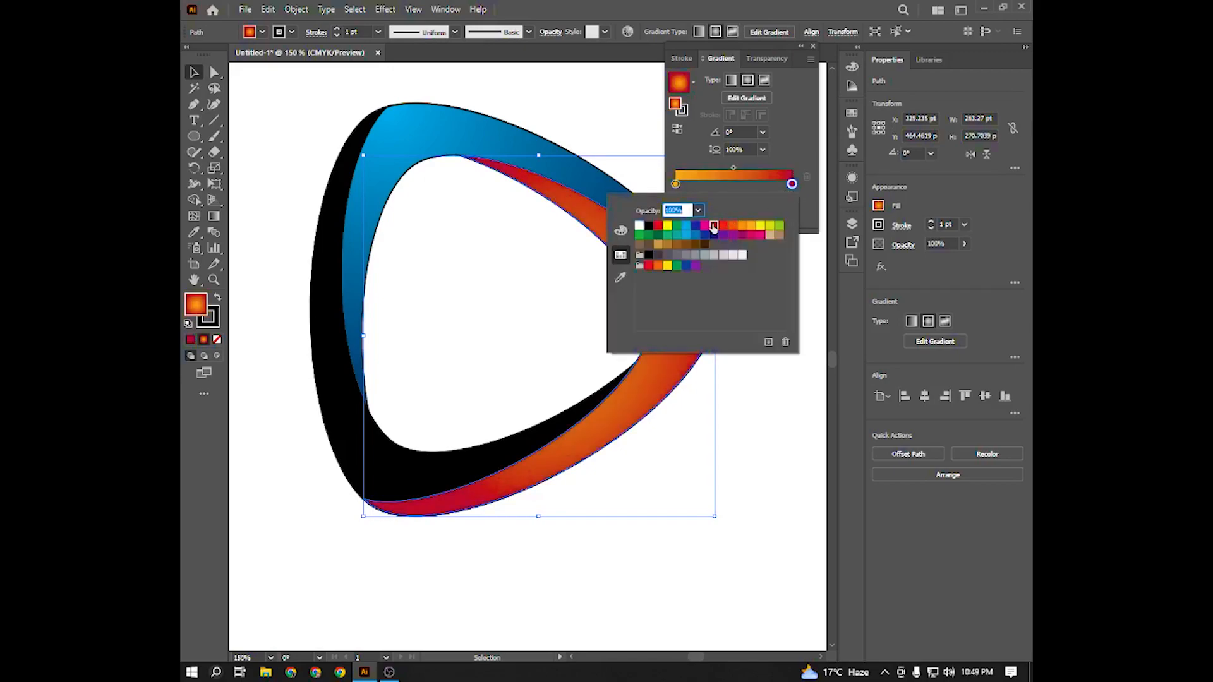
click(727, 228)
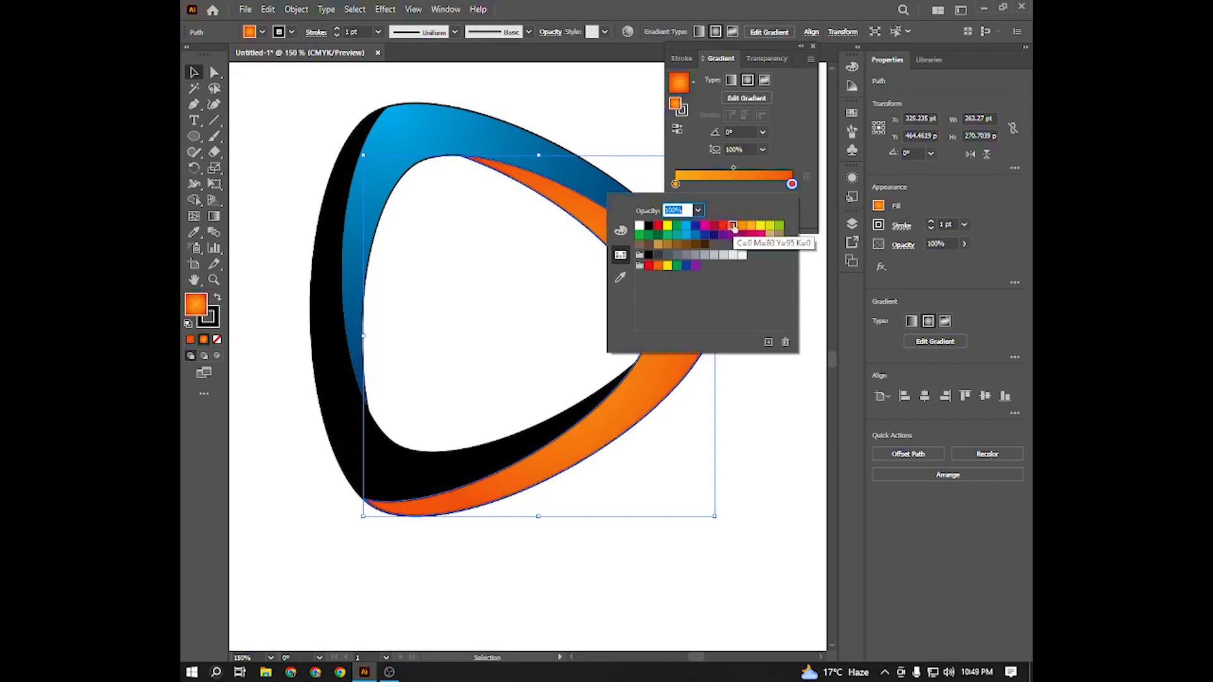
click(752, 366)
Step: Redraw the orange gradient from the right crescent's right tip straight across to the left side at about 179°
key(g)
mouse_move(712, 322)
mouse_down()
mouse_move(504, 335)
mouse_move(362, 316)
mouse_up()
key(v)
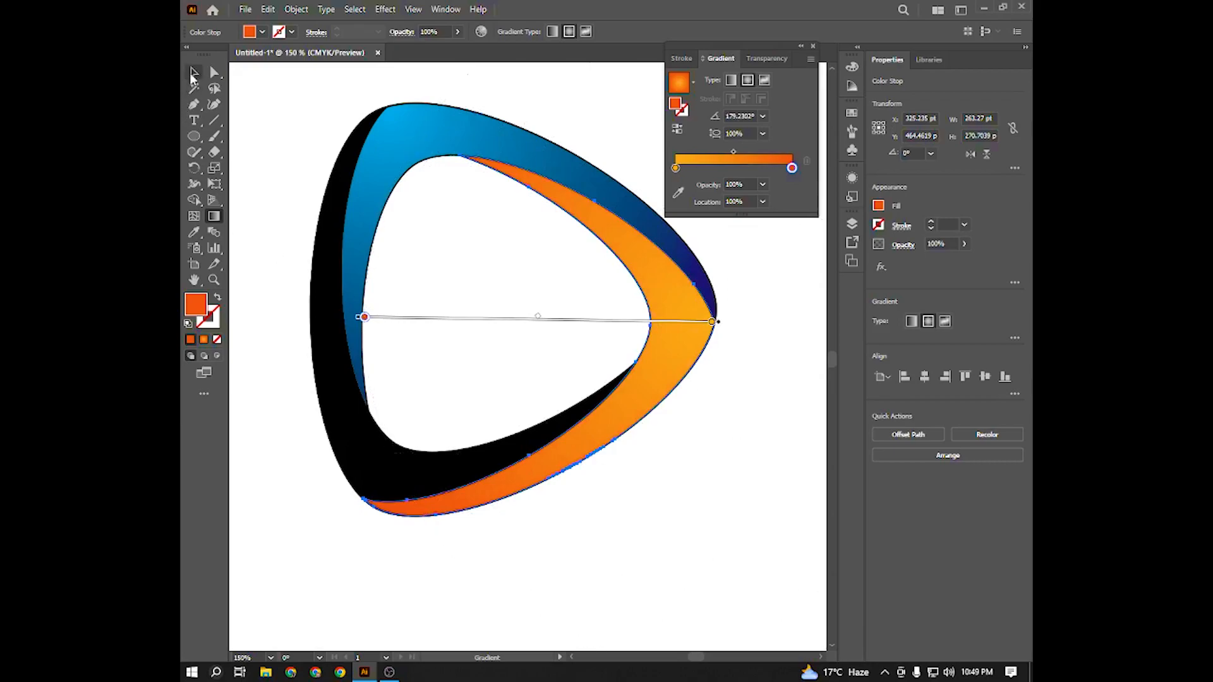
click(292, 217)
Step: Apply the radial gradient to the black left crescent with a yellow first stop and a green last stop
click(317, 320)
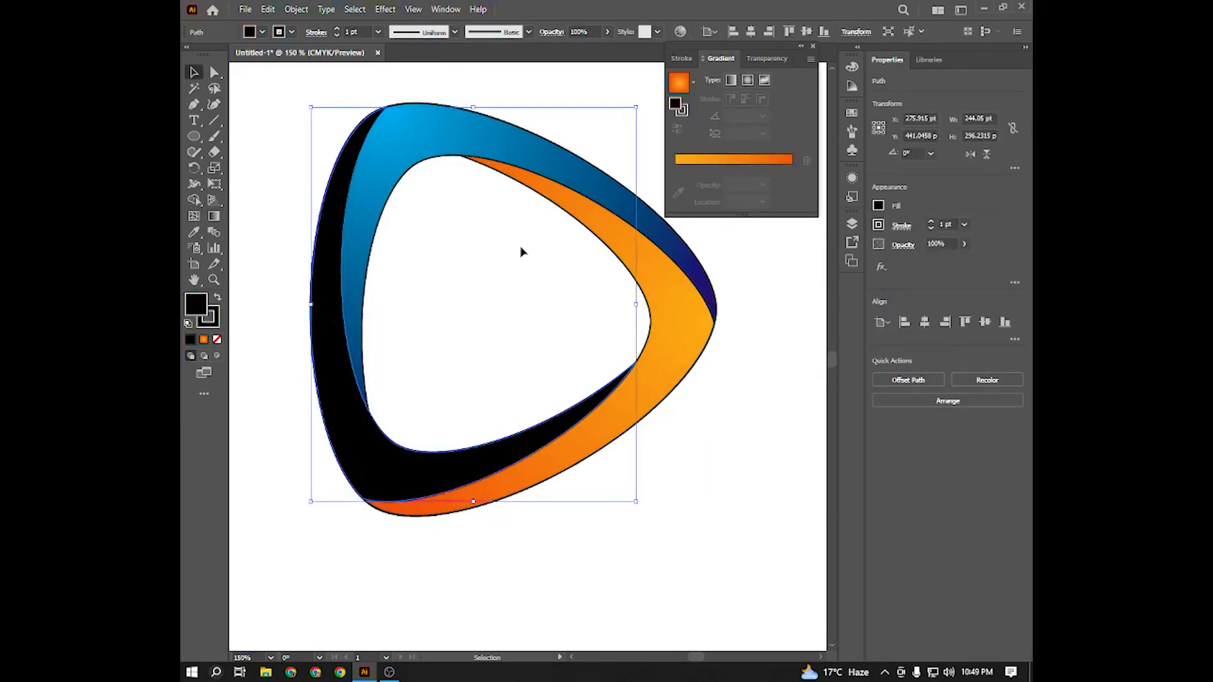
click(735, 157)
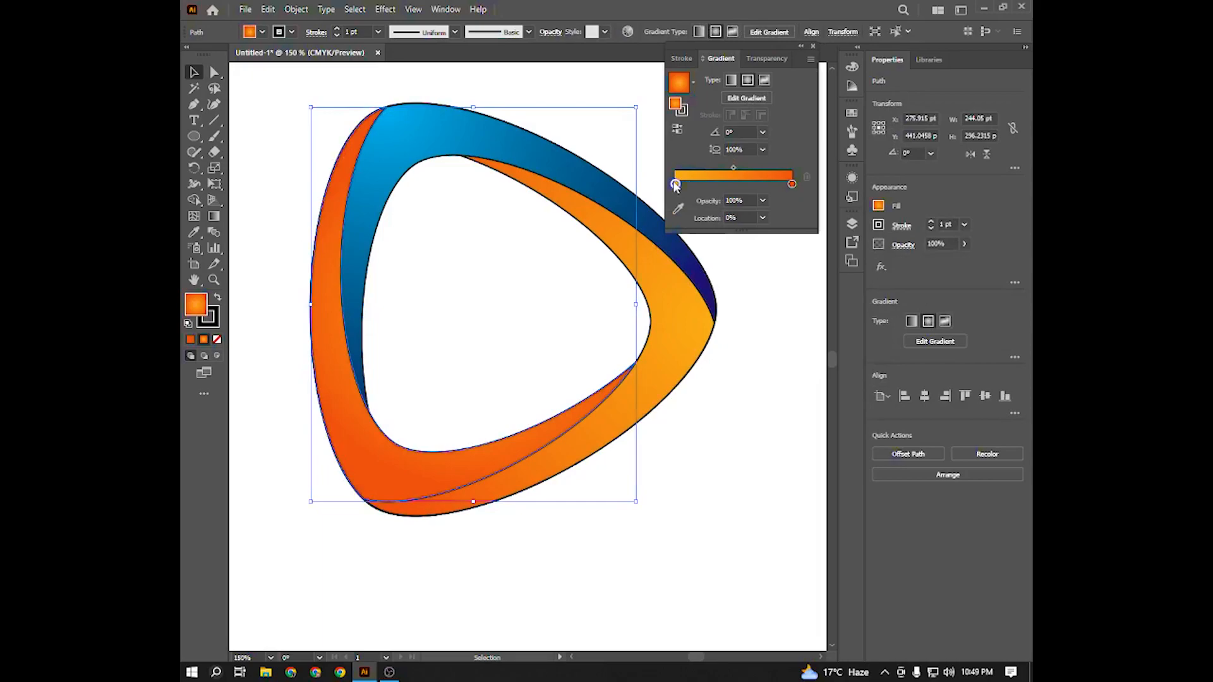
double_click(675, 184)
click(761, 226)
double_click(792, 184)
click(780, 226)
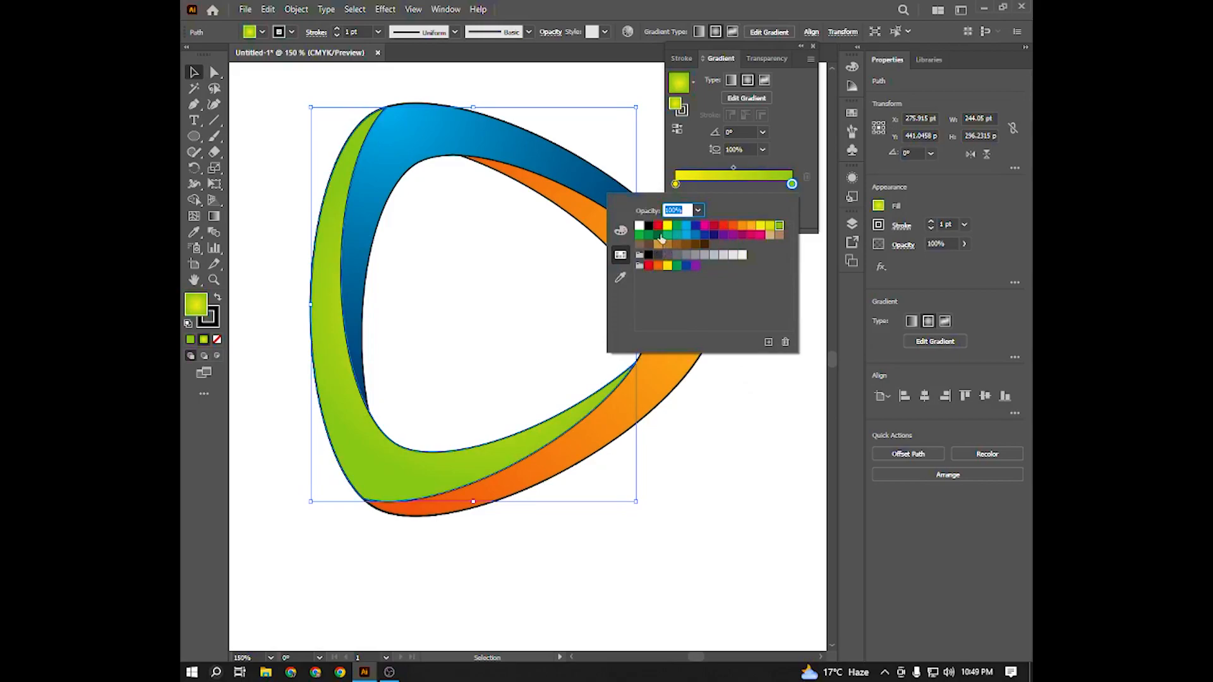
click(659, 236)
click(649, 236)
click(640, 236)
click(714, 504)
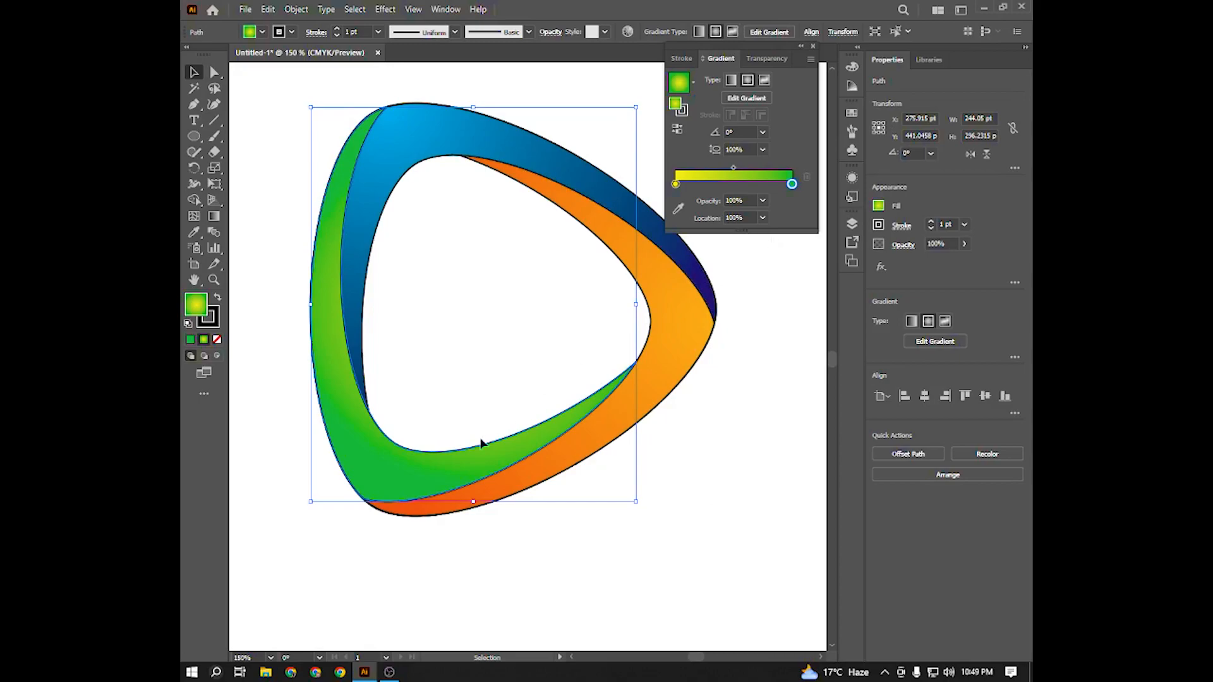
Step: Redraw the green gradient from the left crescent's lower-left corner up toward the upper right at about 61°, and close the gradient settings
key(g)
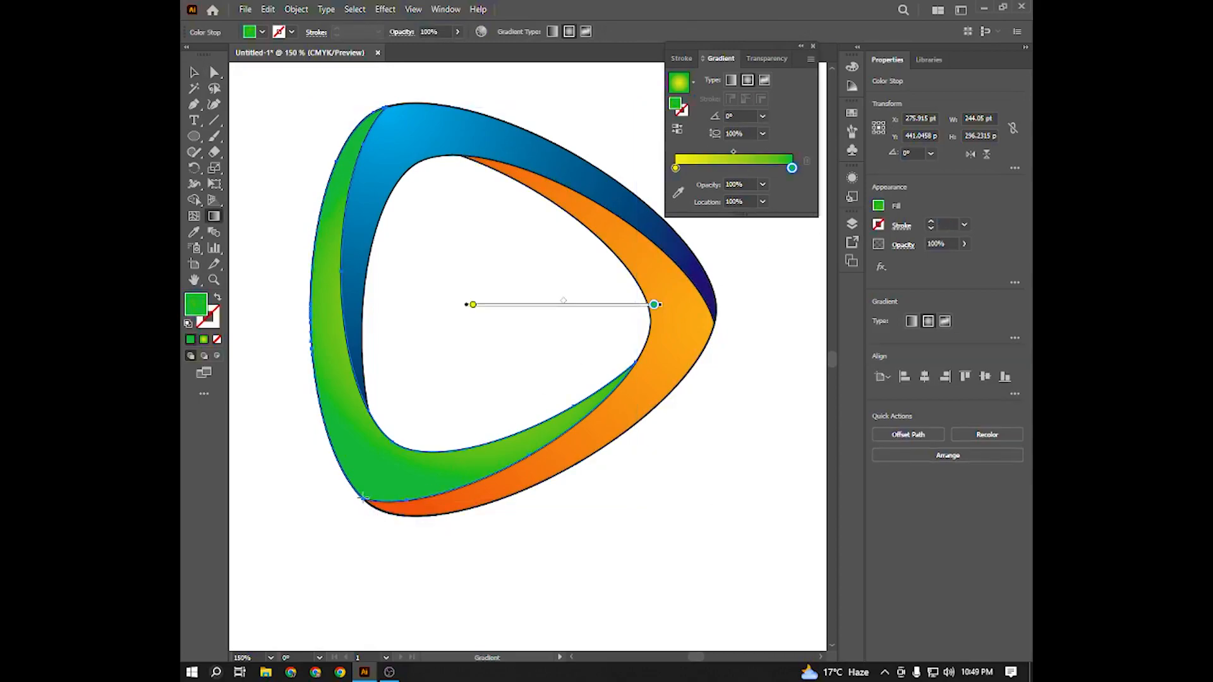
drag(362, 497, 533, 186)
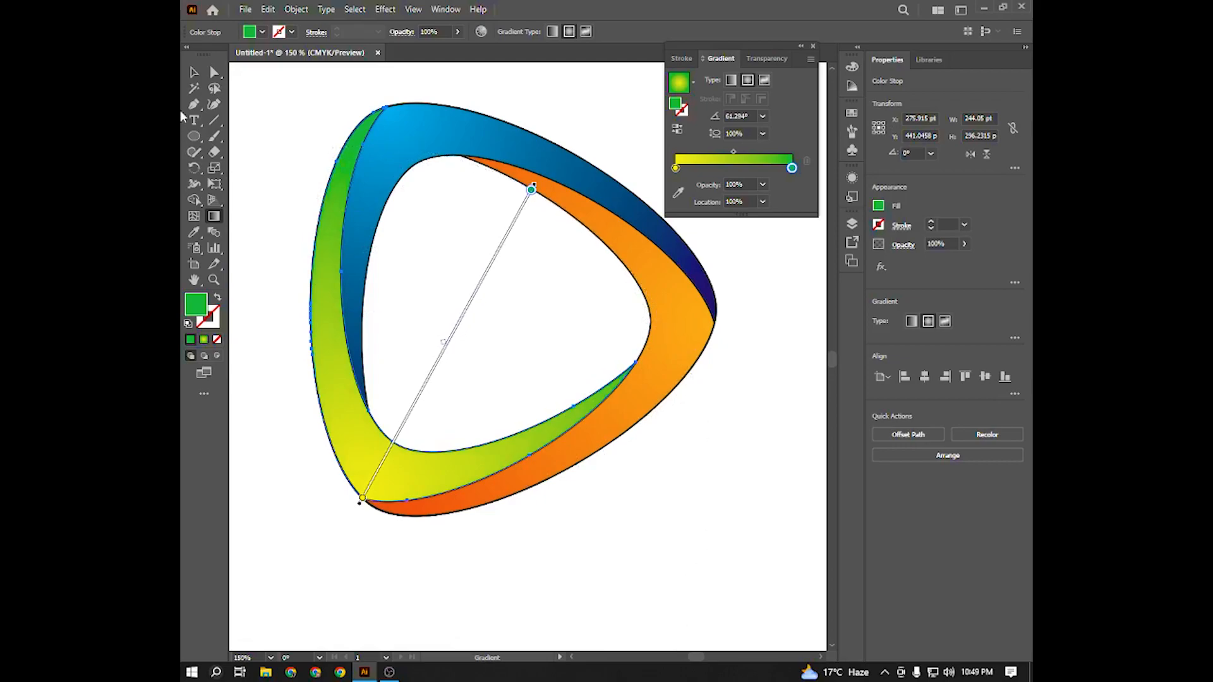
click(194, 72)
click(244, 82)
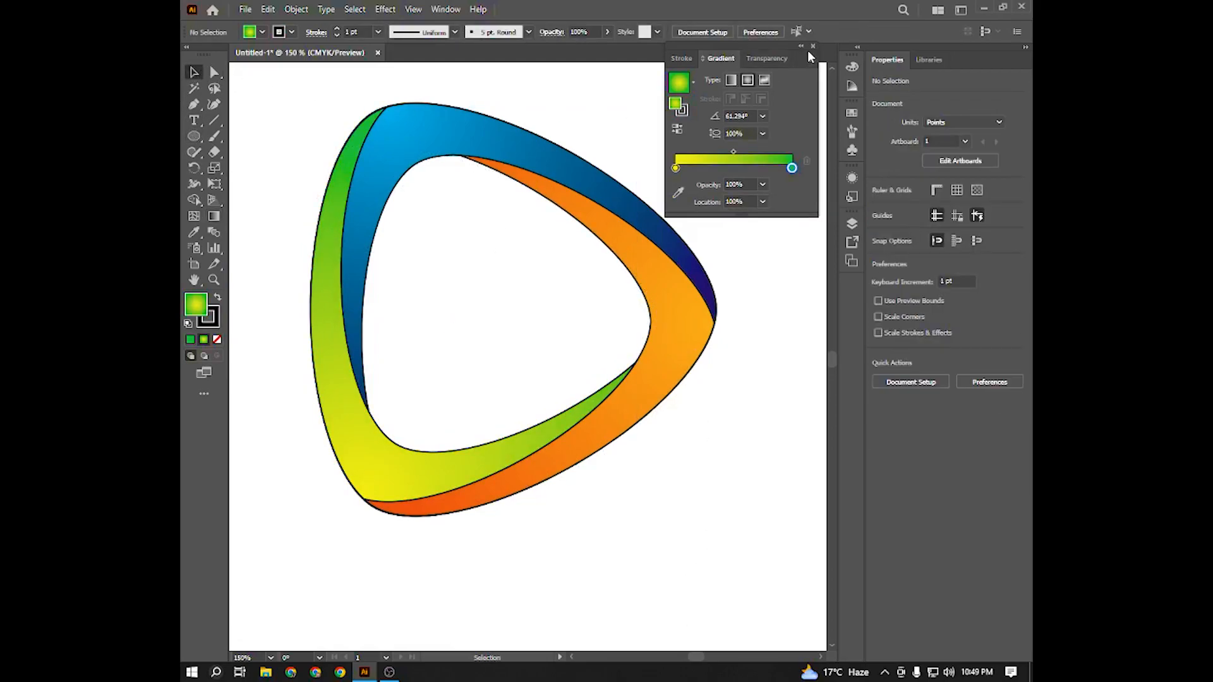
click(815, 48)
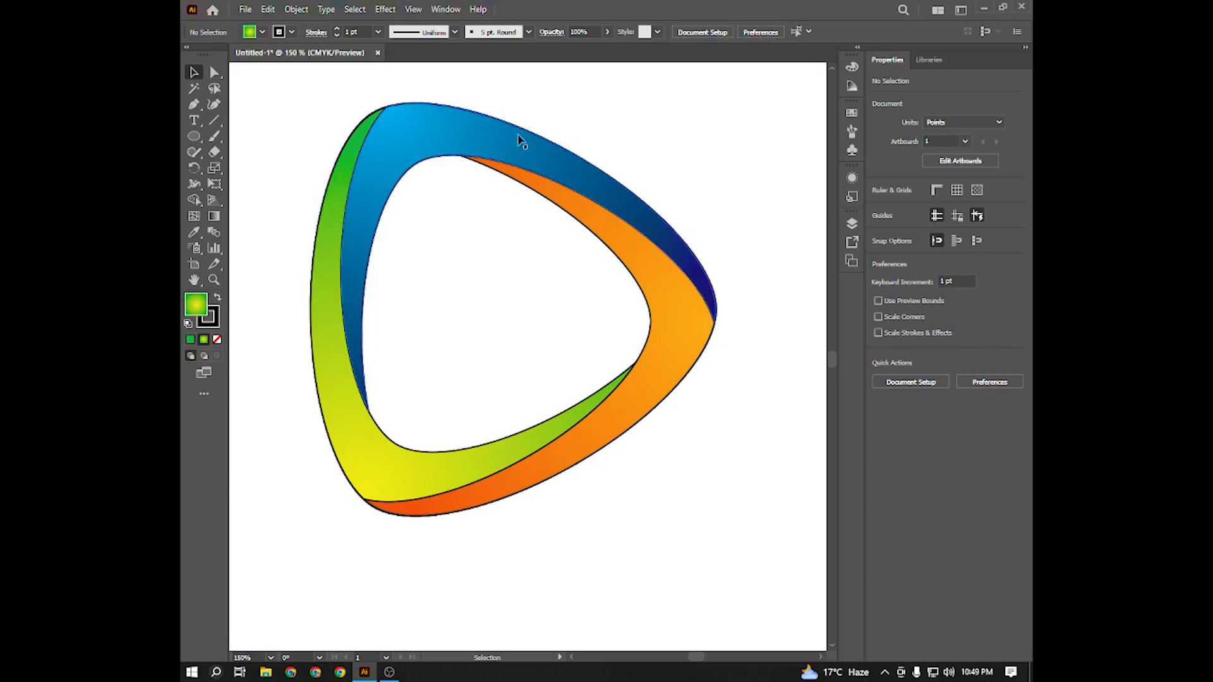
Step: Set the stroke weight of all three crescents to 0.25 pt
drag(371, 108, 365, 141)
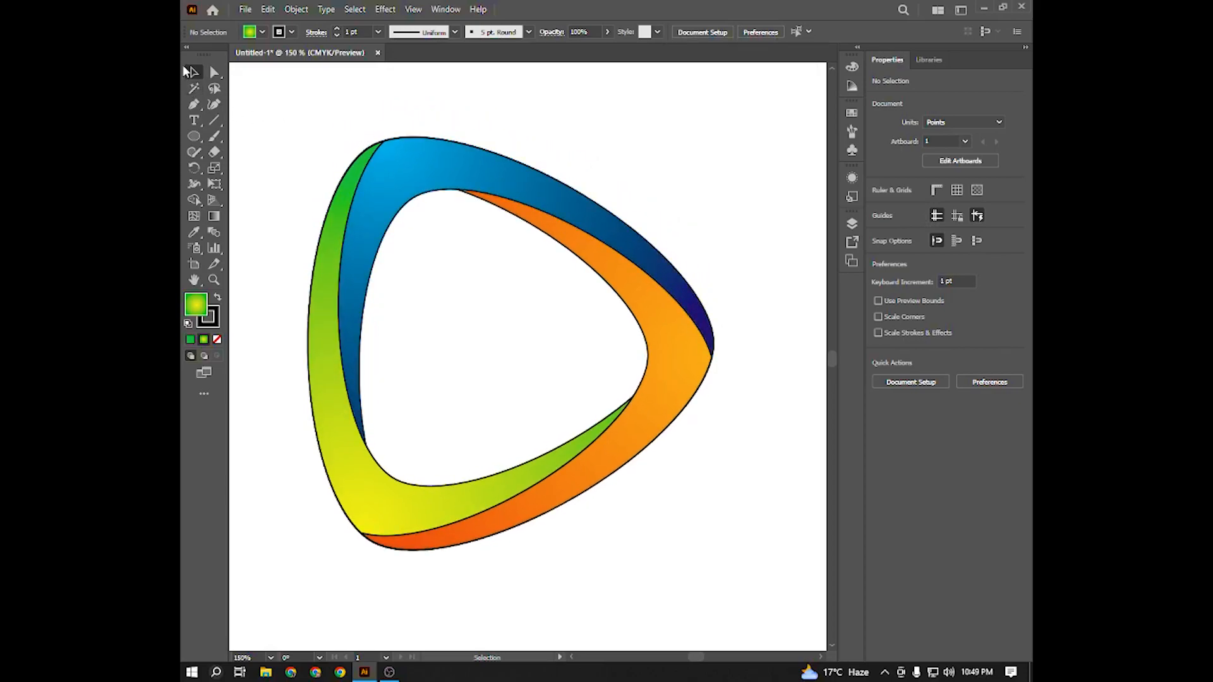
drag(343, 99, 689, 565)
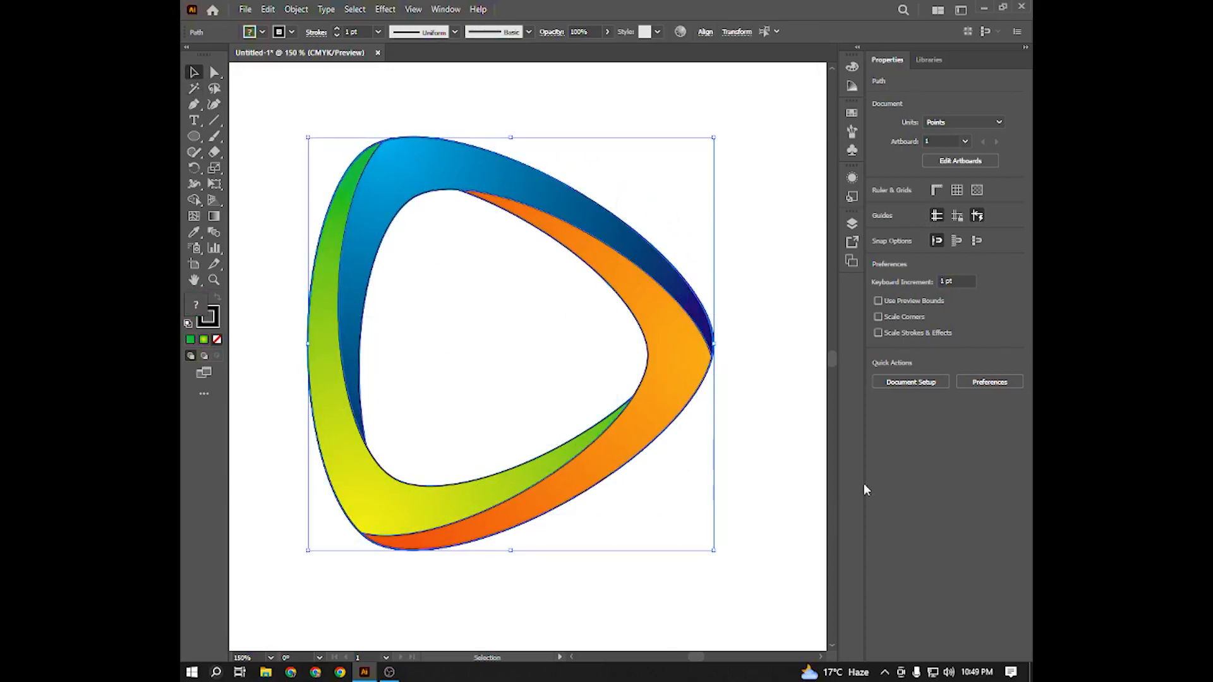
click(964, 226)
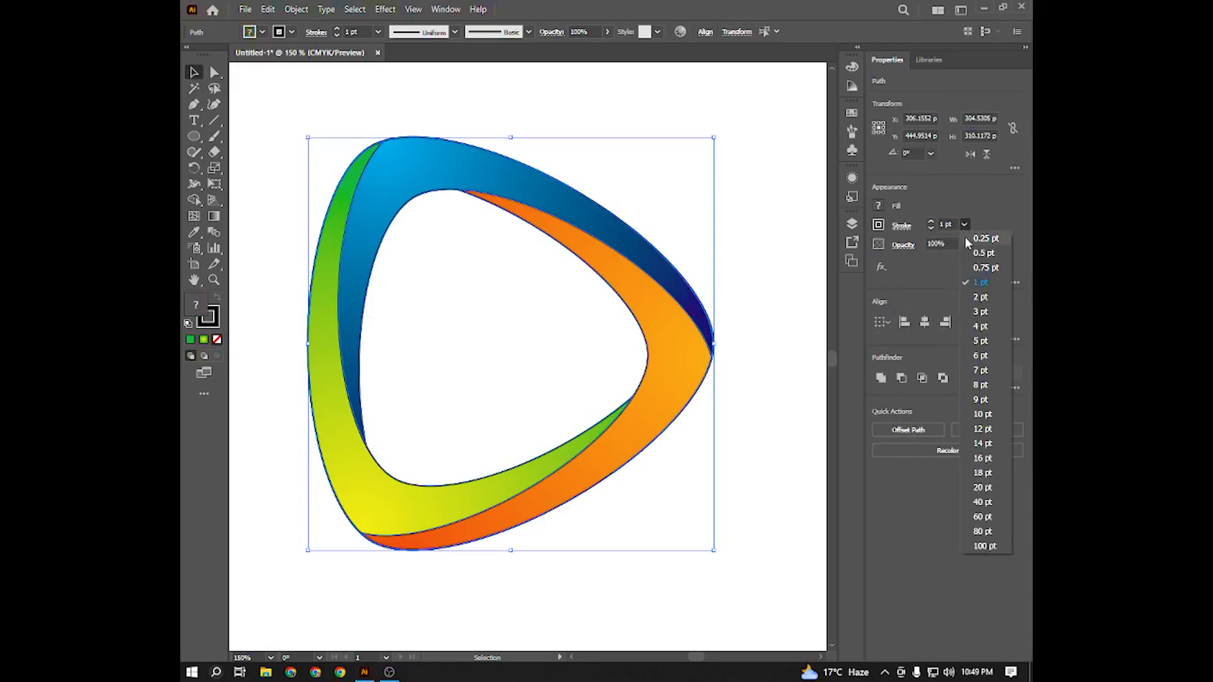
click(984, 238)
click(527, 265)
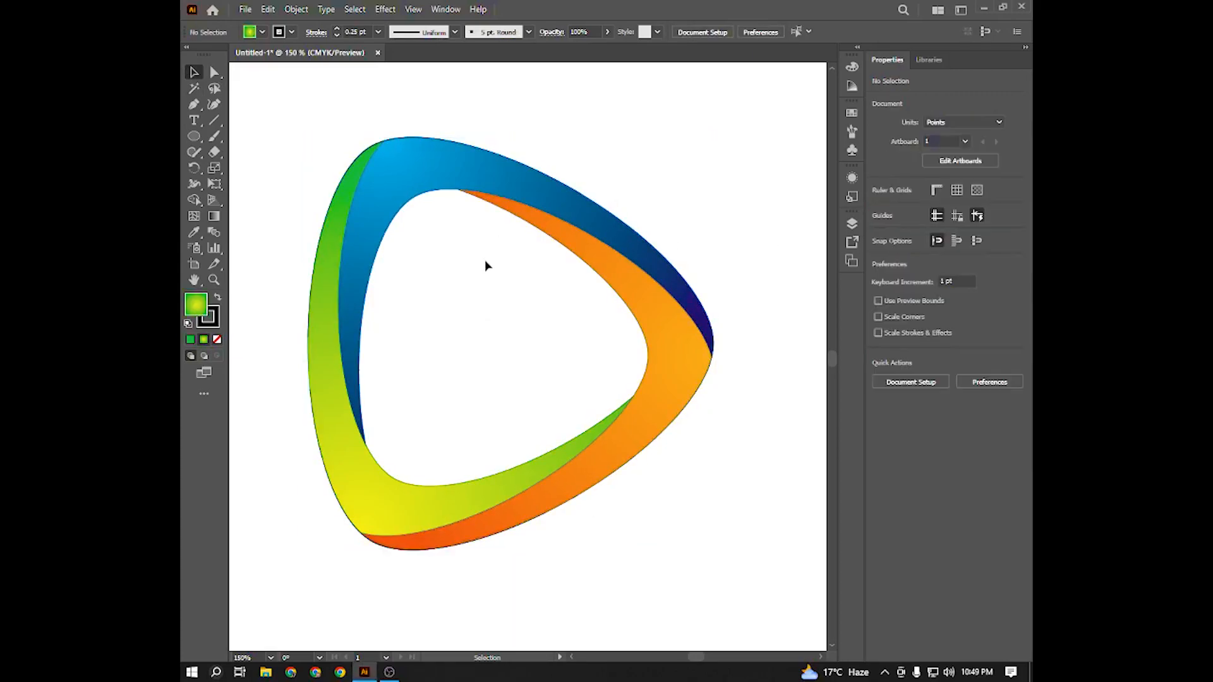
Step: Pull the leftover black curve fragments away from the logo's outer left edge and delete them
drag(310, 295, 298, 267)
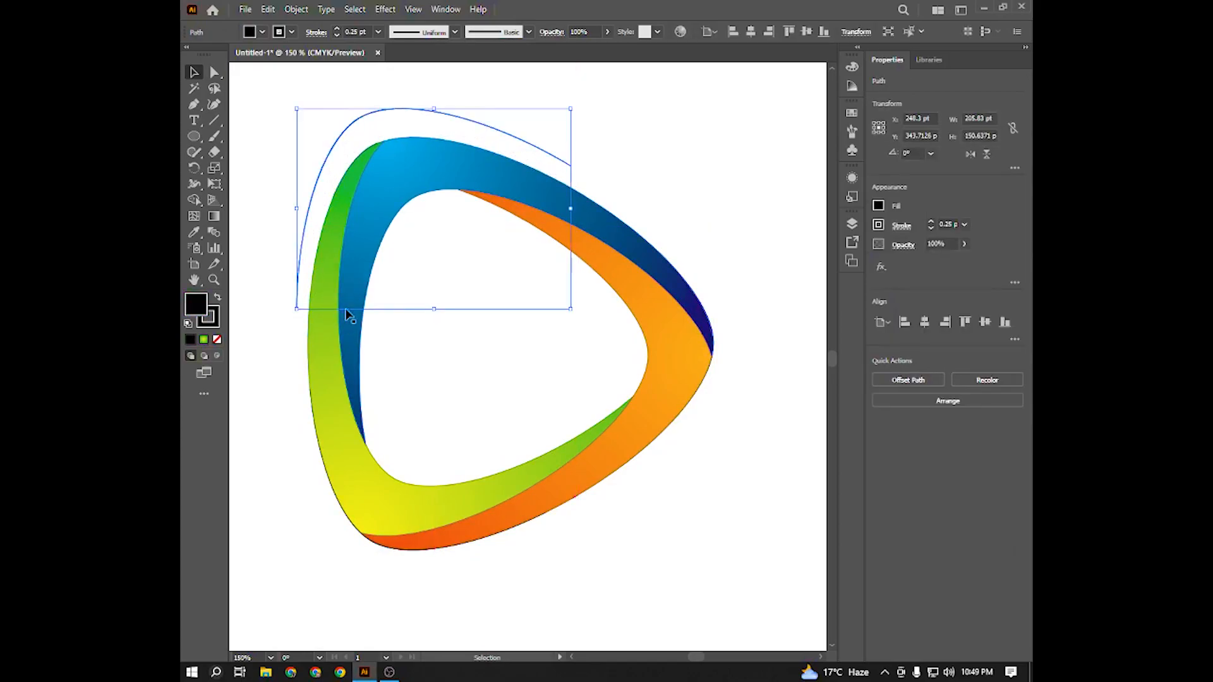
click(372, 371)
drag(333, 515, 370, 579)
key(Delete)
key(Delete)
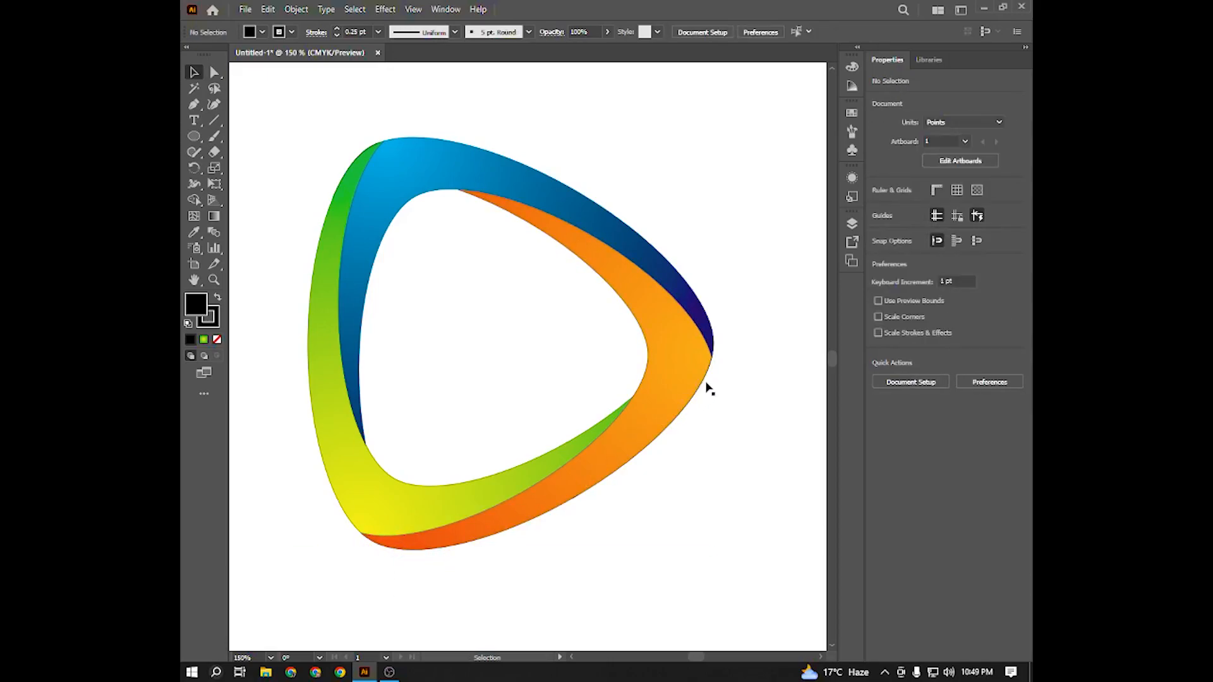
Step: Check for leftover fragments by shifting the right and left crescents slightly, undoing each move
drag(705, 380, 712, 379)
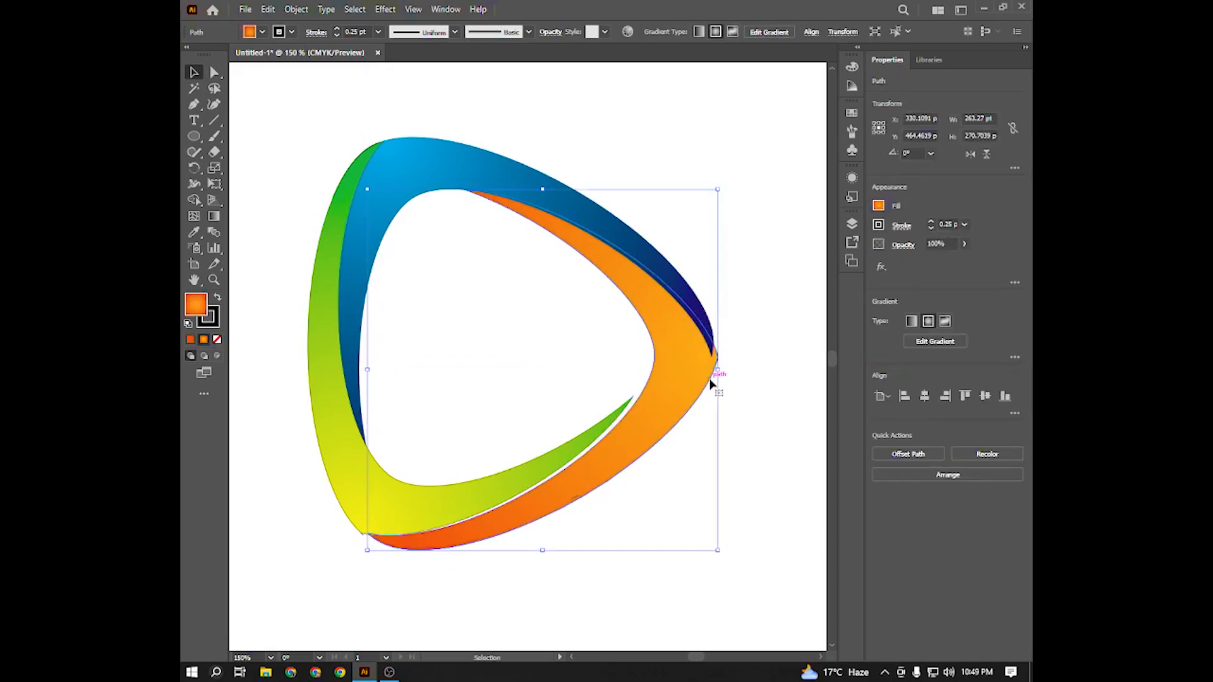
key(ctrl+z)
key(v)
click(484, 133)
drag(259, 114, 678, 547)
click(541, 122)
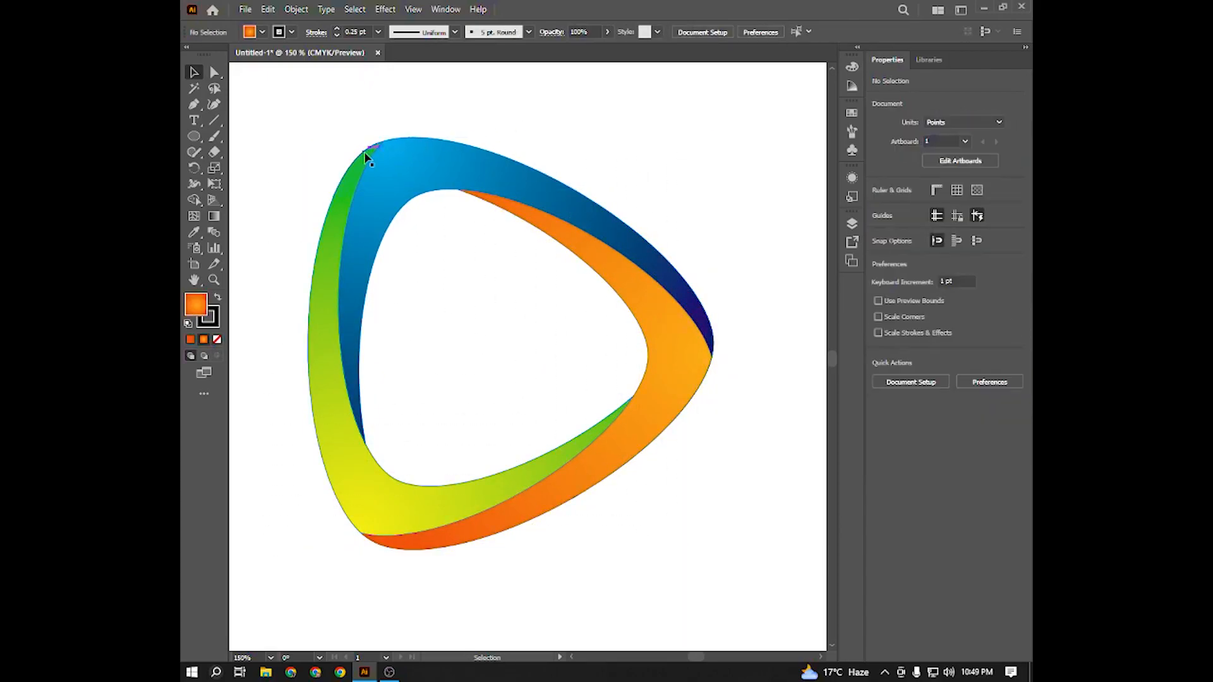
click(364, 154)
click(349, 141)
drag(354, 163, 351, 158)
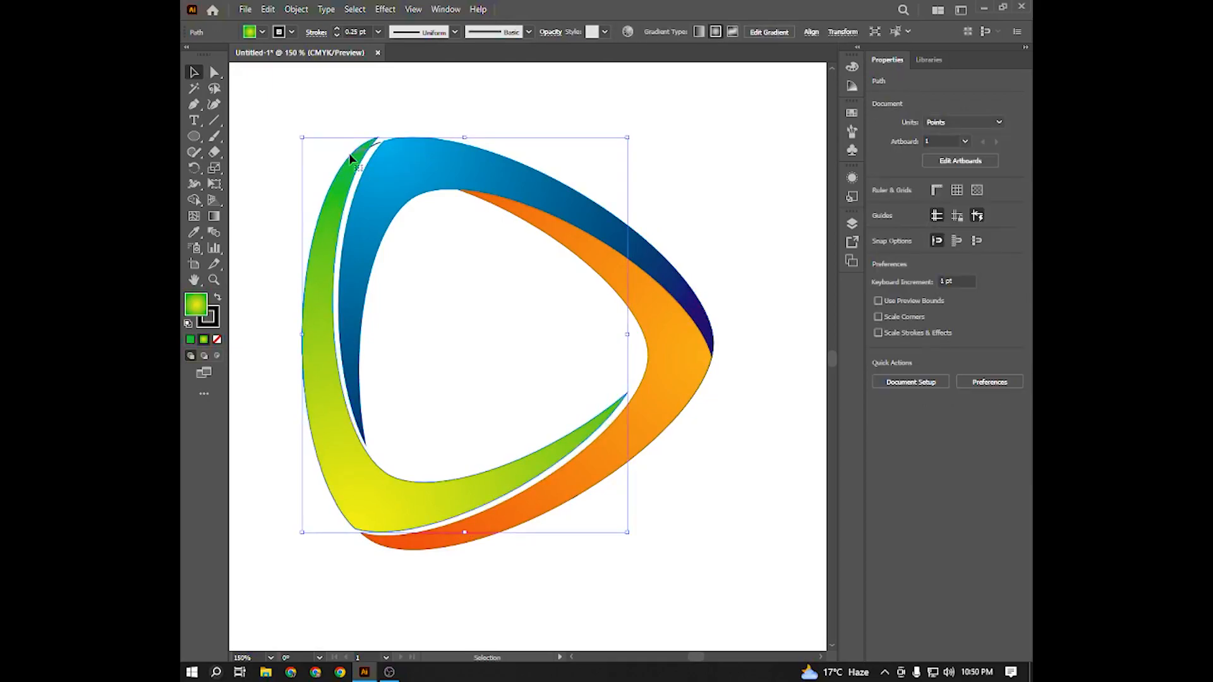
key(ctrl+z)
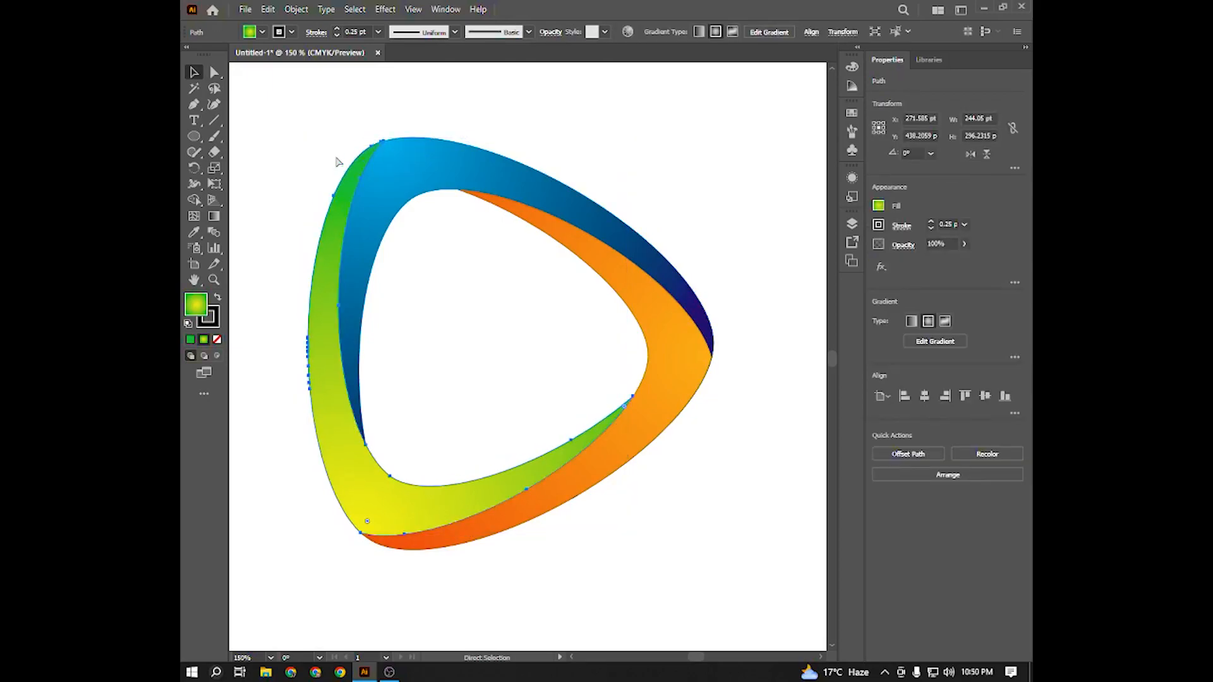
click(305, 184)
click(214, 120)
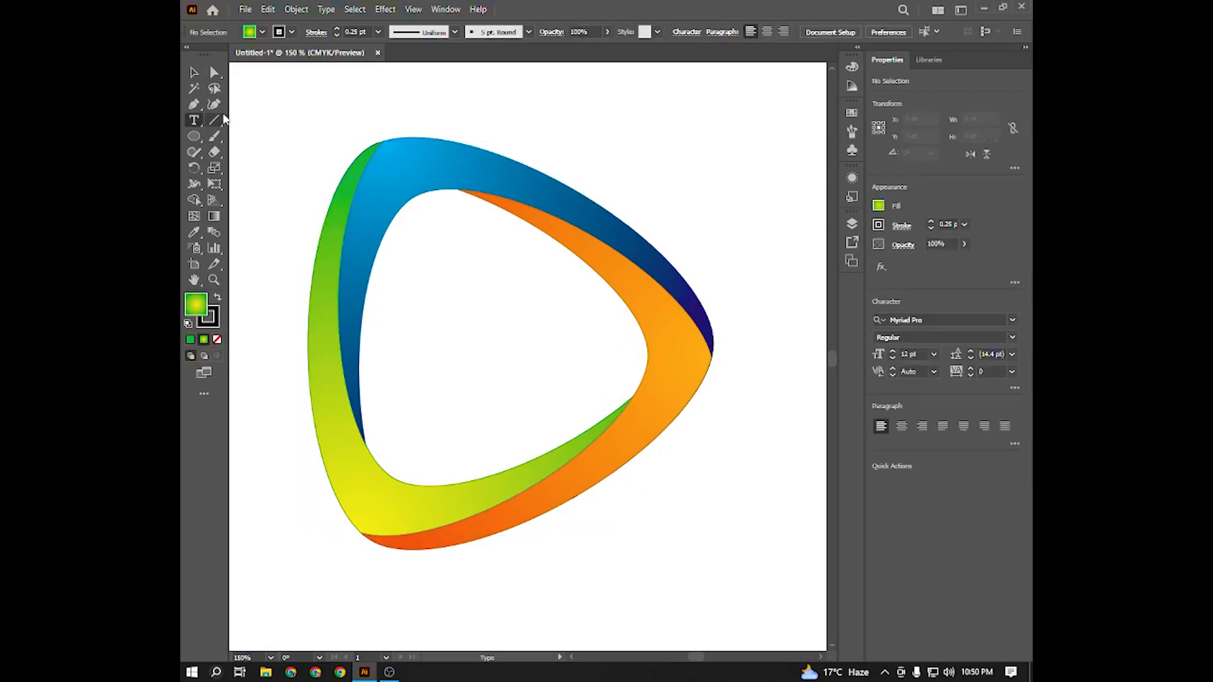
drag(261, 218, 258, 140)
click(194, 72)
click(295, 149)
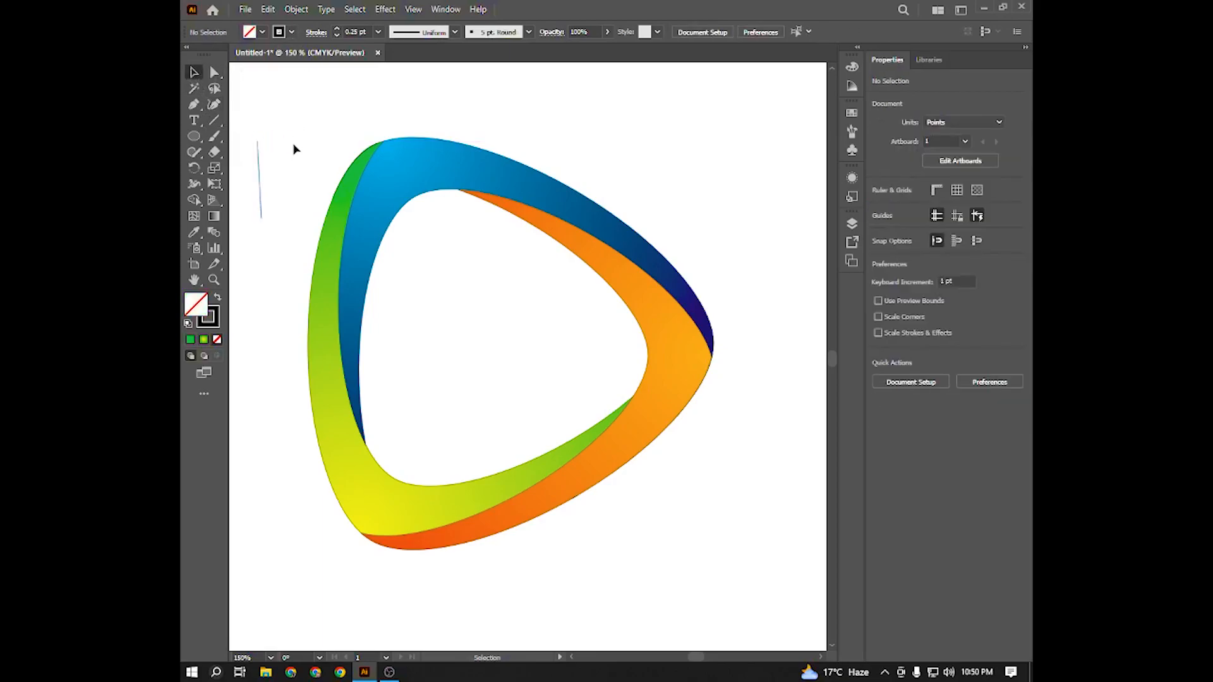
key(y)
click(261, 187)
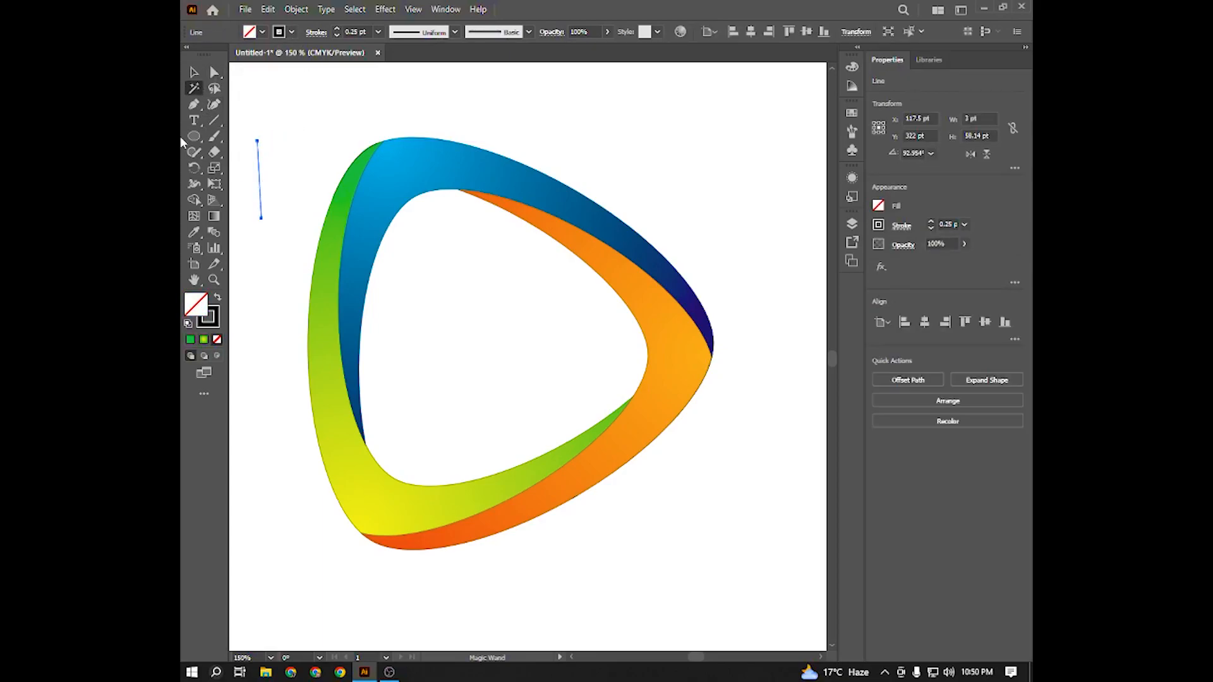
key(Delete)
key(v)
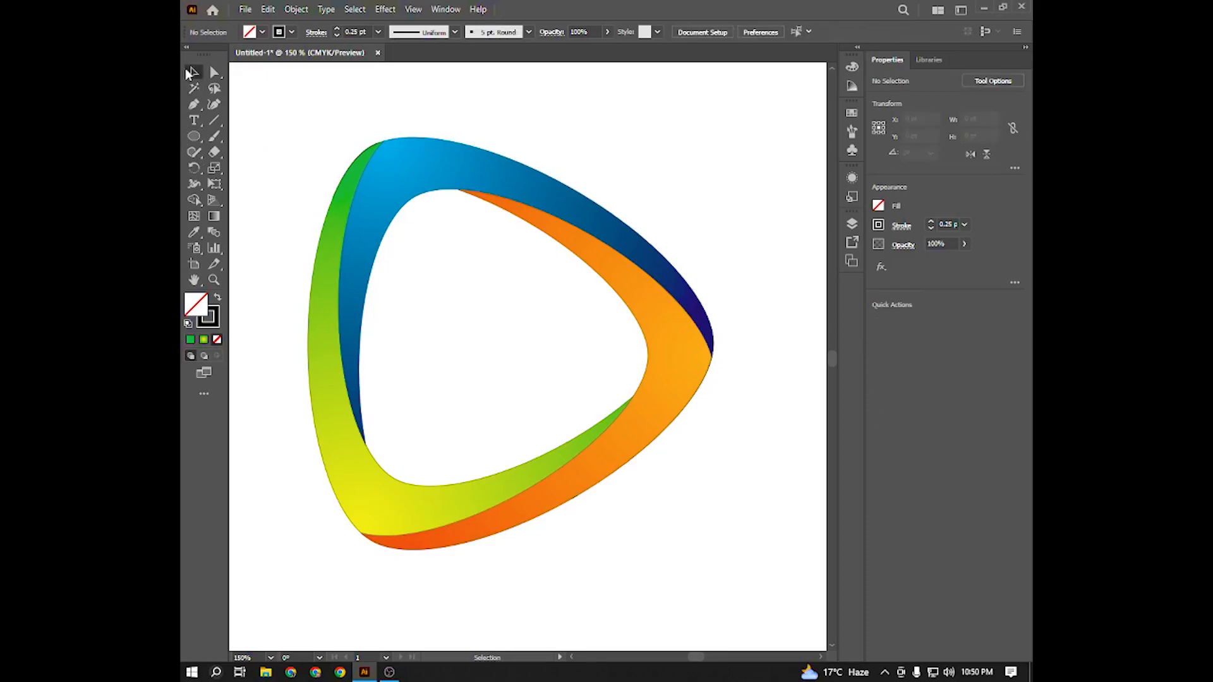
Step: Delete the remaining black fragment along the left crescent's upper edge
drag(359, 154, 343, 133)
key(Delete)
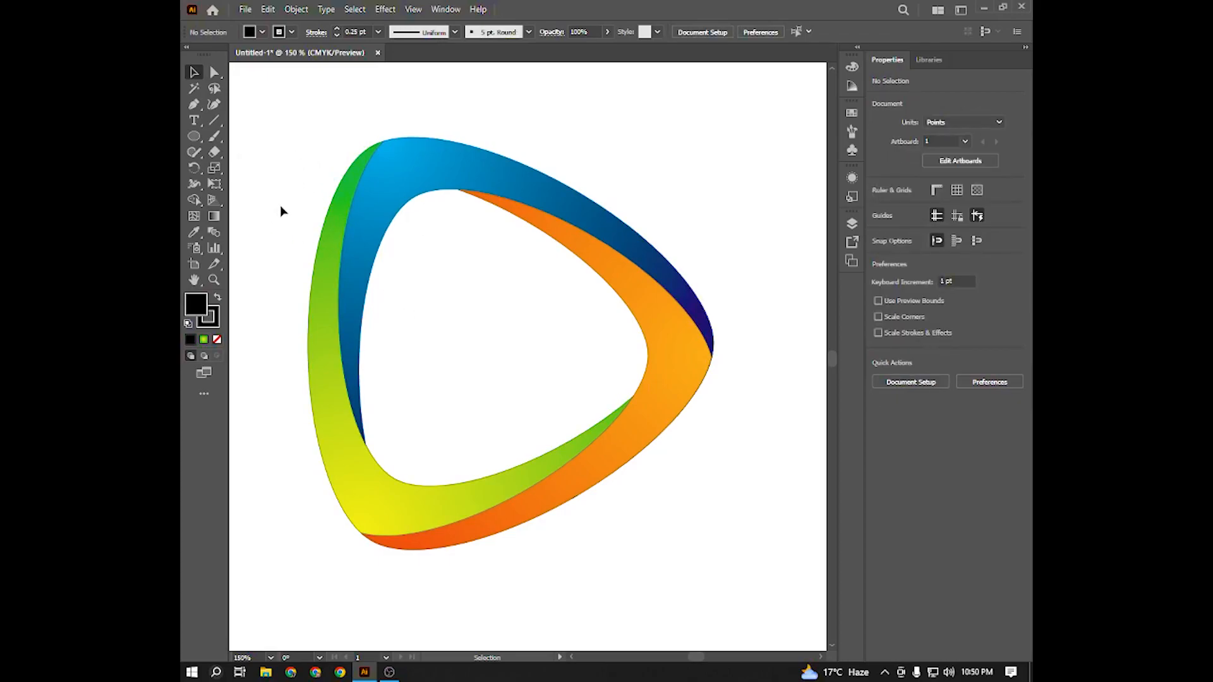
Step: Draw an upright ellipse about 92 pt wide and 152 pt tall over the logo's upper-left corner
click(194, 136)
drag(320, 147, 443, 422)
click(194, 73)
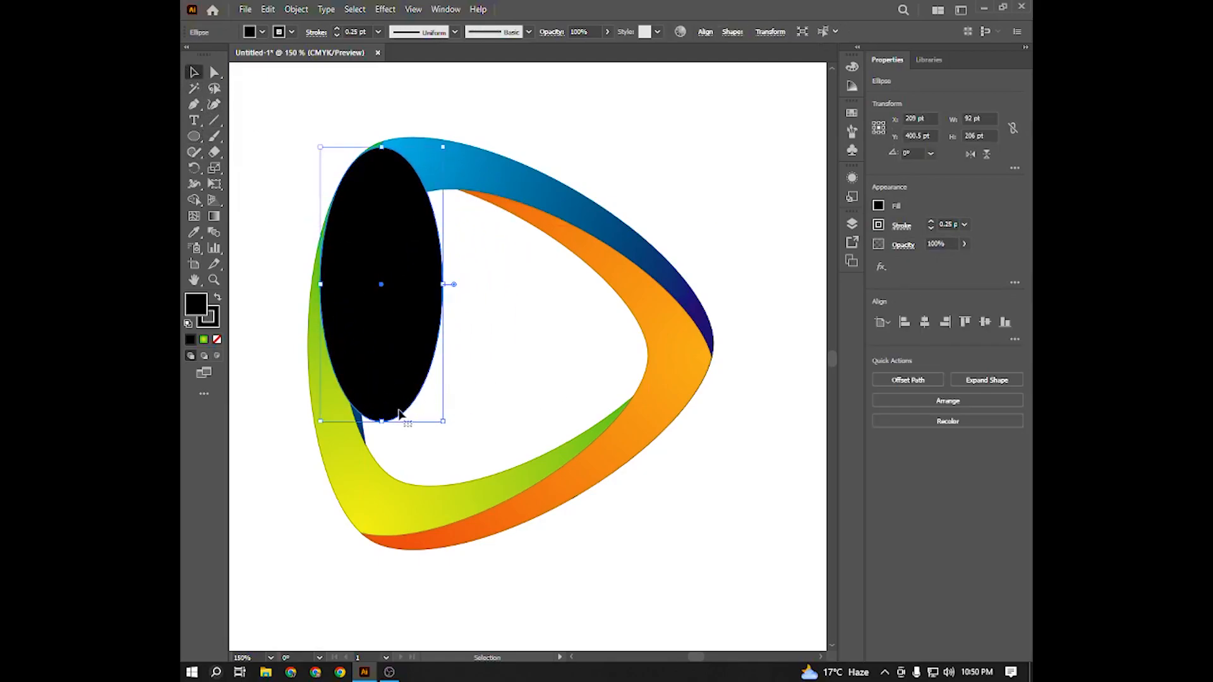
drag(381, 421, 495, 310)
key(a)
key(ctrl+z)
key(v)
Step: Make a copy of the ellipse rotated by 60° and delete the upright original
right_click(397, 262)
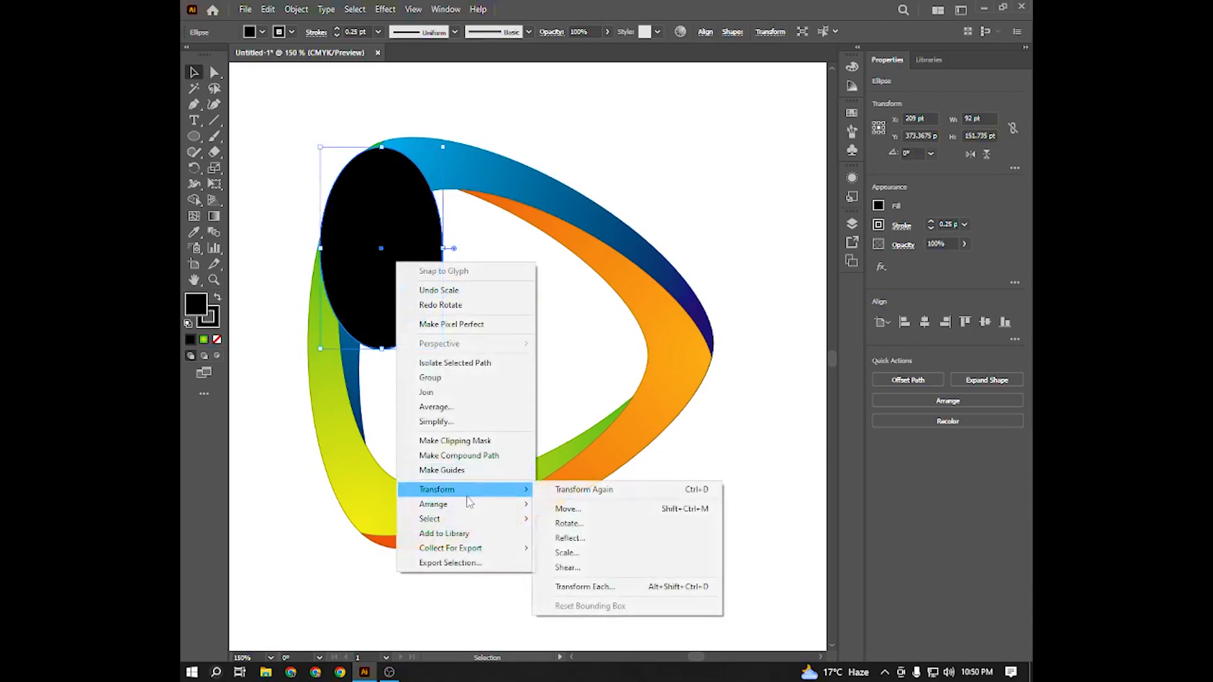
mouse_move(517, 492)
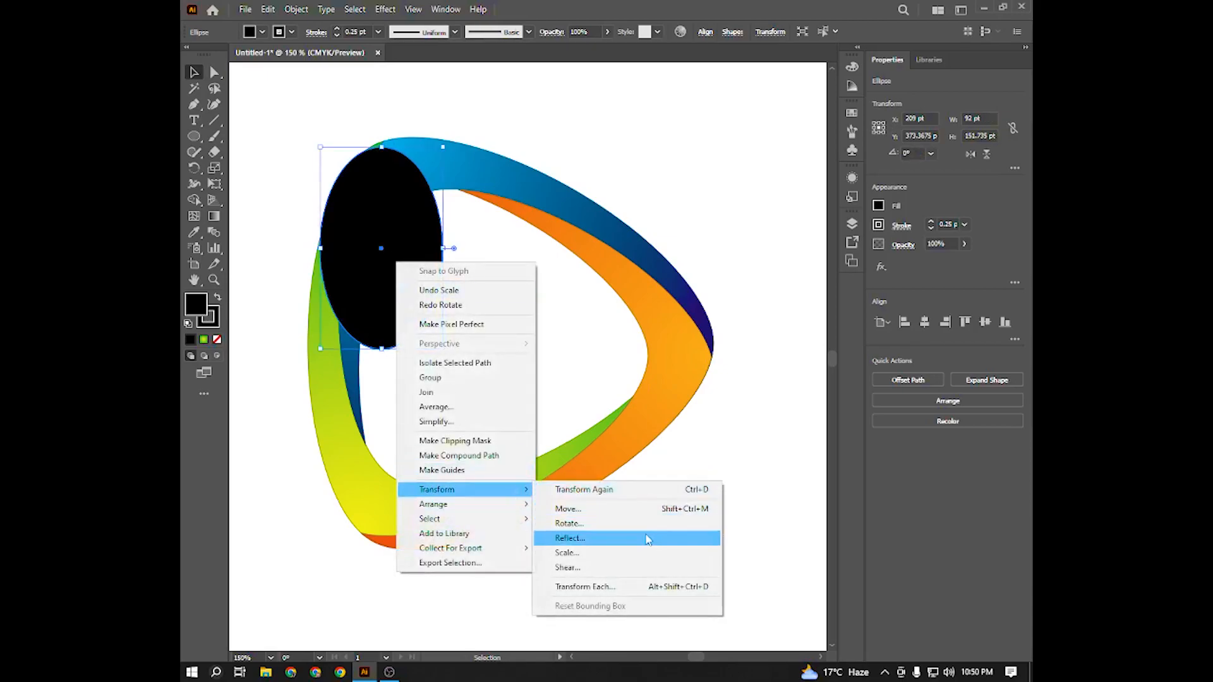
click(626, 524)
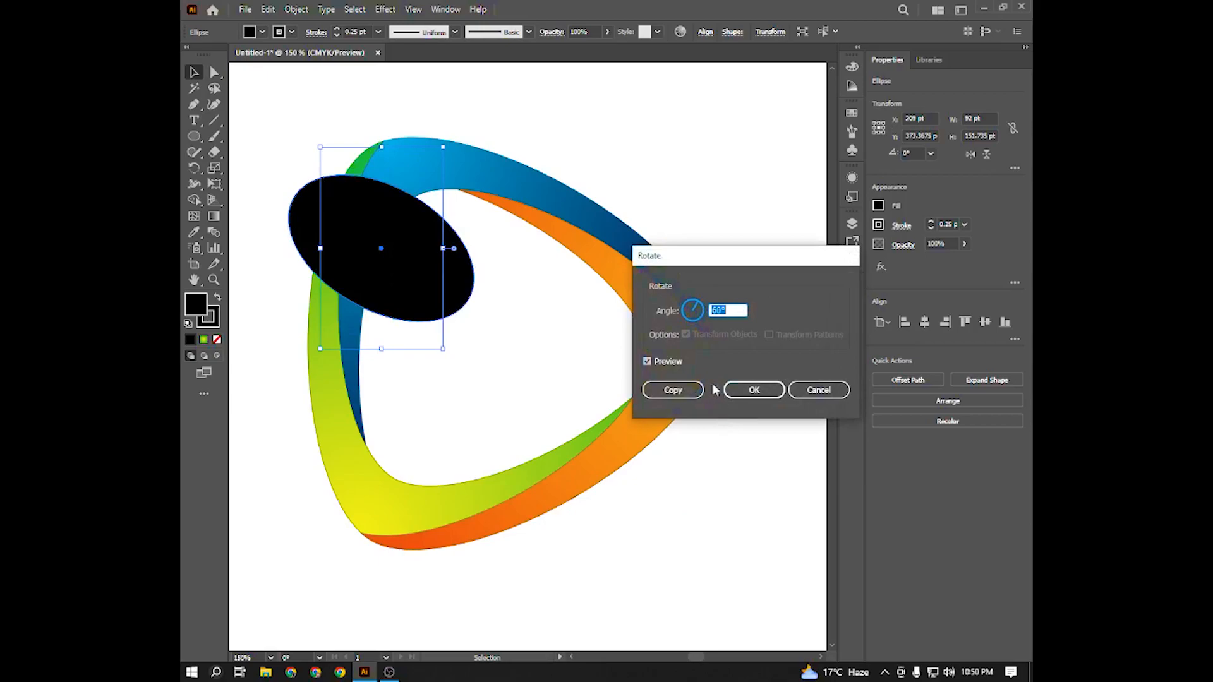
click(673, 390)
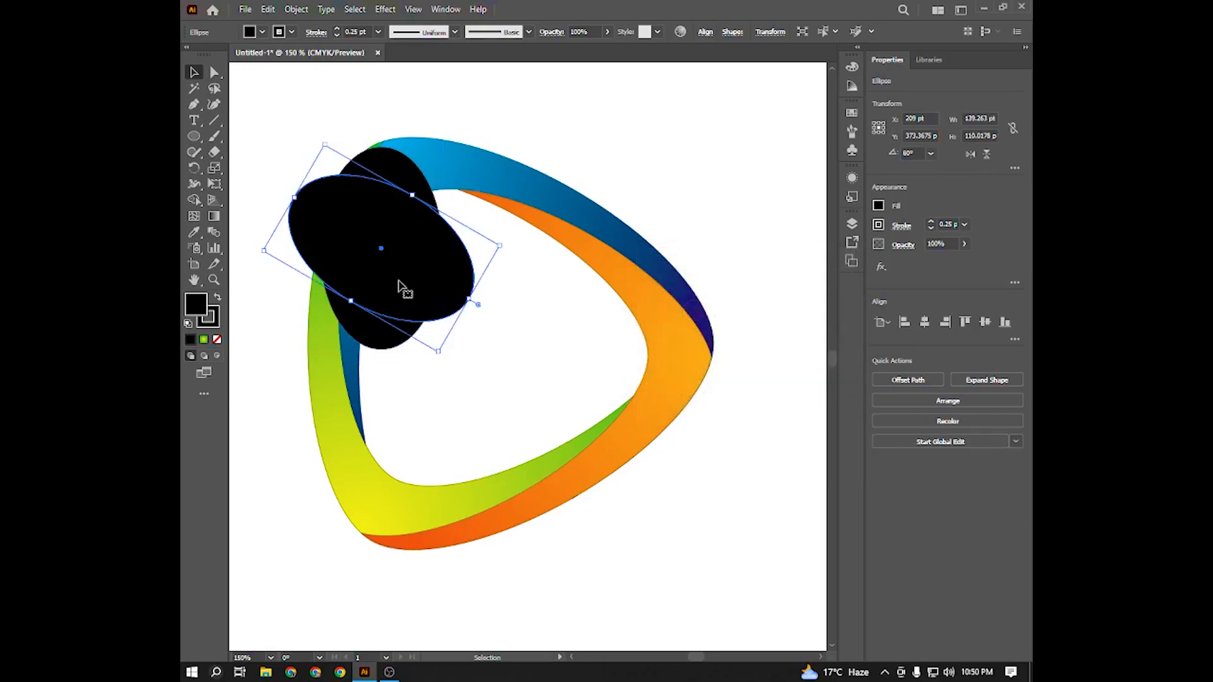
drag(372, 329, 671, 589)
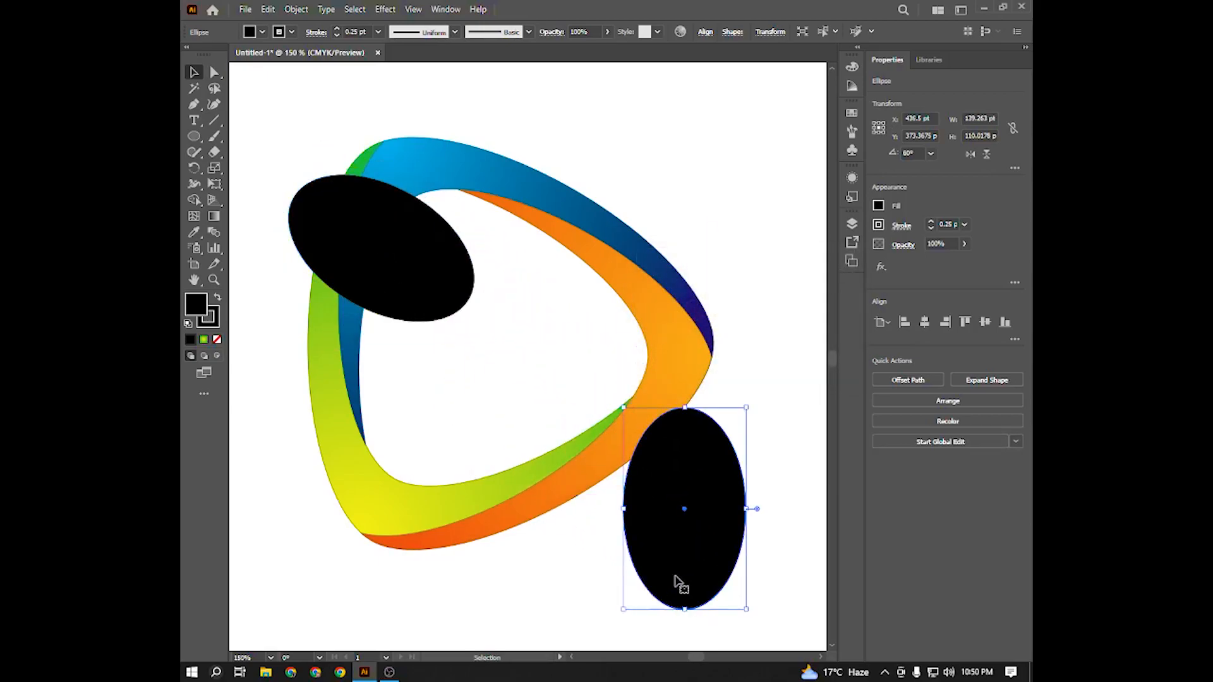
key(Delete)
Step: Move the rotated ellipse over the blue crescent's upper-left corner and set its fill to none
drag(406, 270, 467, 232)
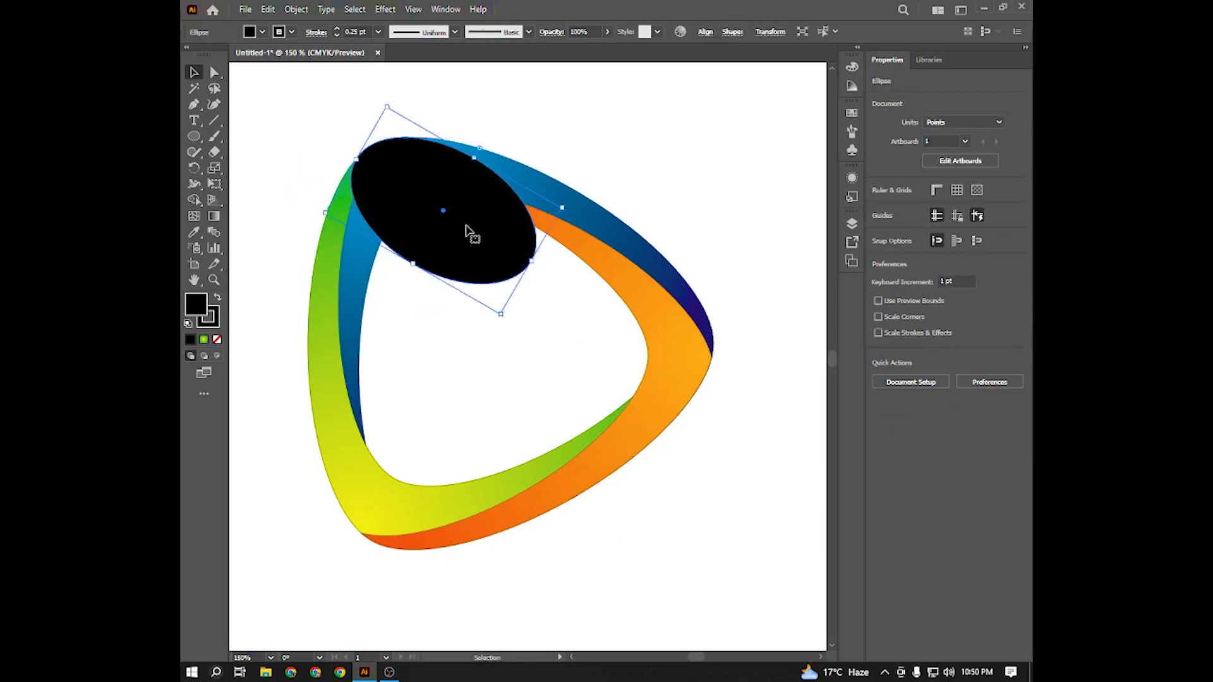
click(879, 205)
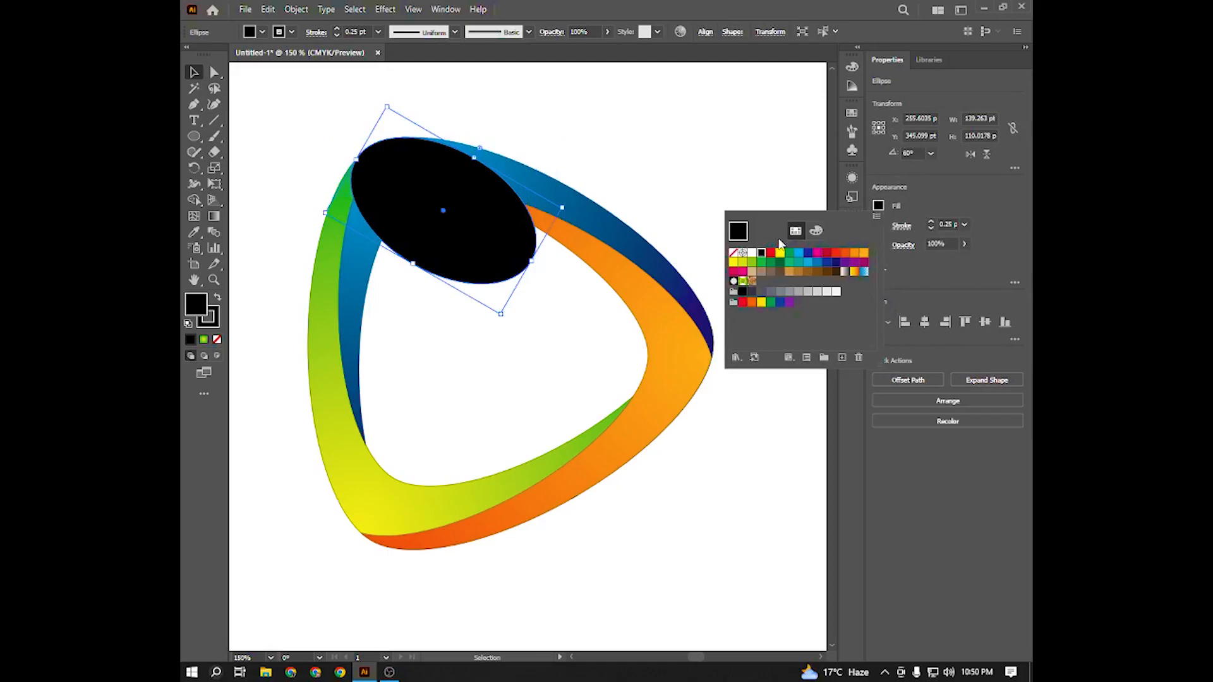
click(737, 253)
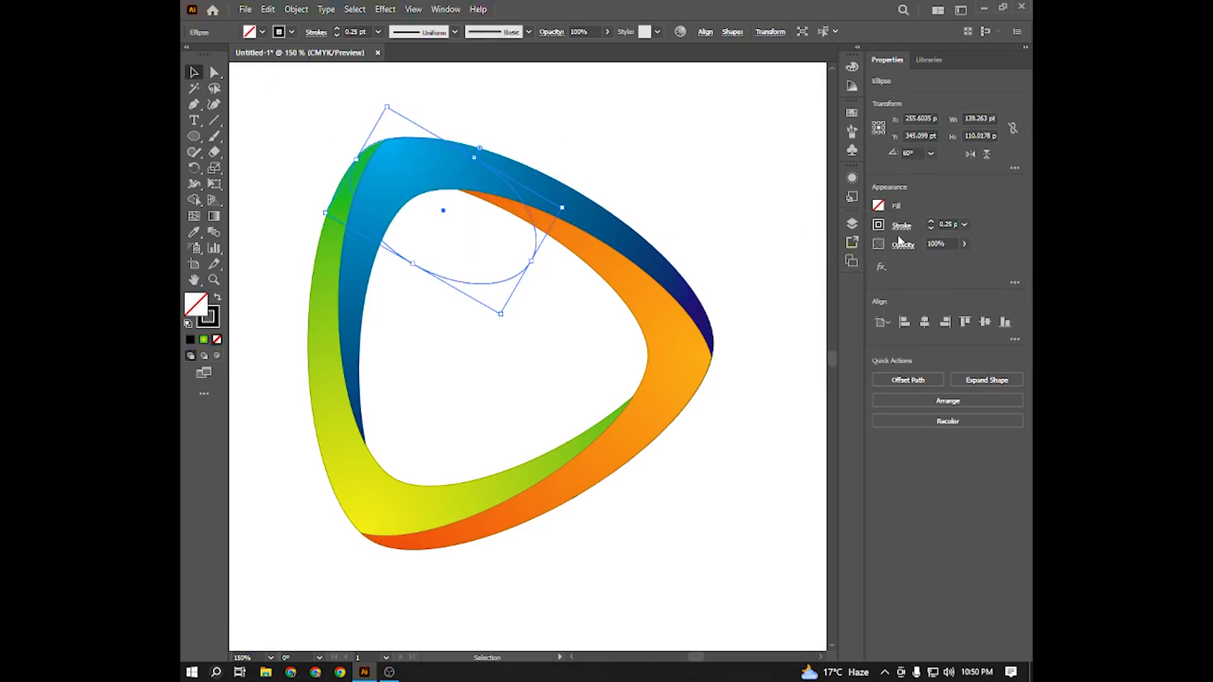
Step: Nudge the unfilled ellipse slightly right to X about 257.85 pt to fit the blue crescent's corner
scroll(427, 174, up, 2)
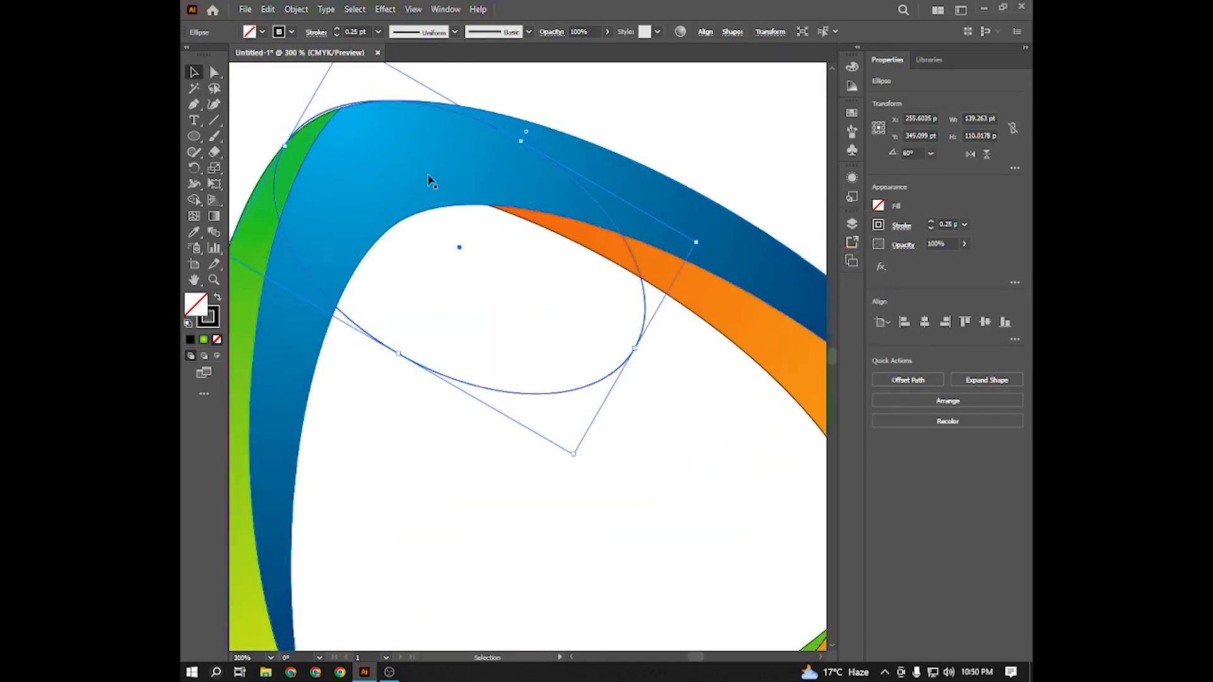
drag(497, 302, 459, 240)
scroll(503, 301, down, 1)
scroll(496, 270, down, 1)
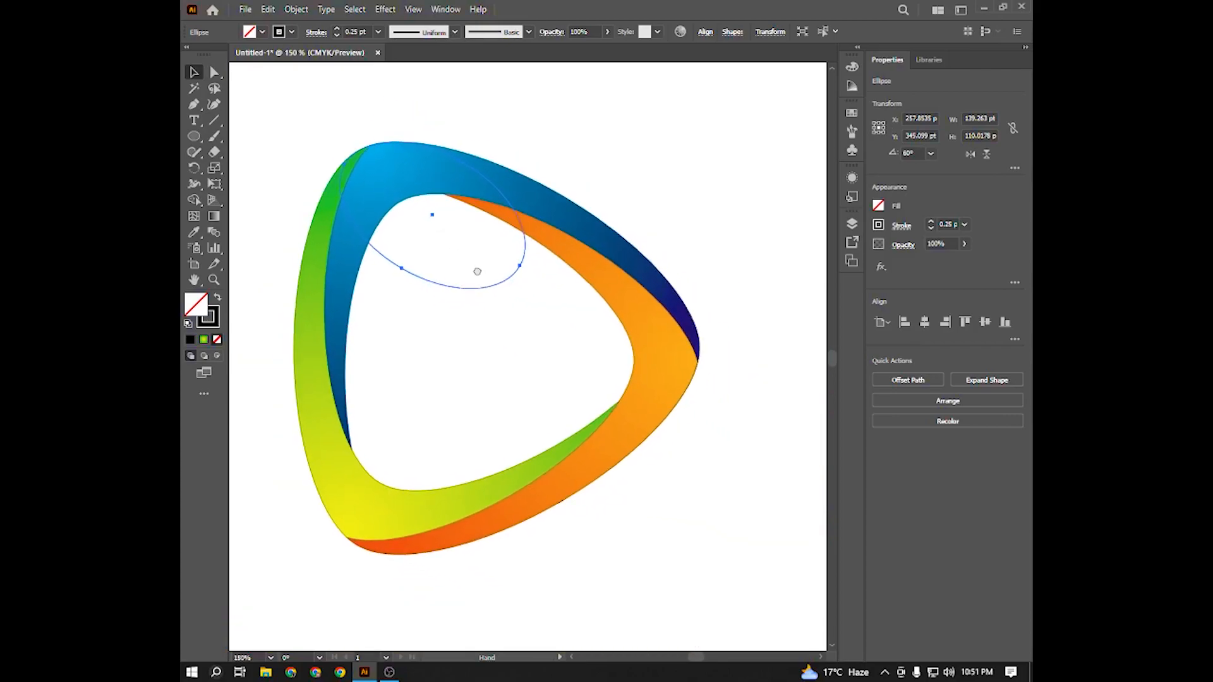
Step: Select the whole logo with the ellipse and merge the ellipse's inner part into the empty centre with Shape Builder
drag(247, 117, 626, 563)
click(193, 200)
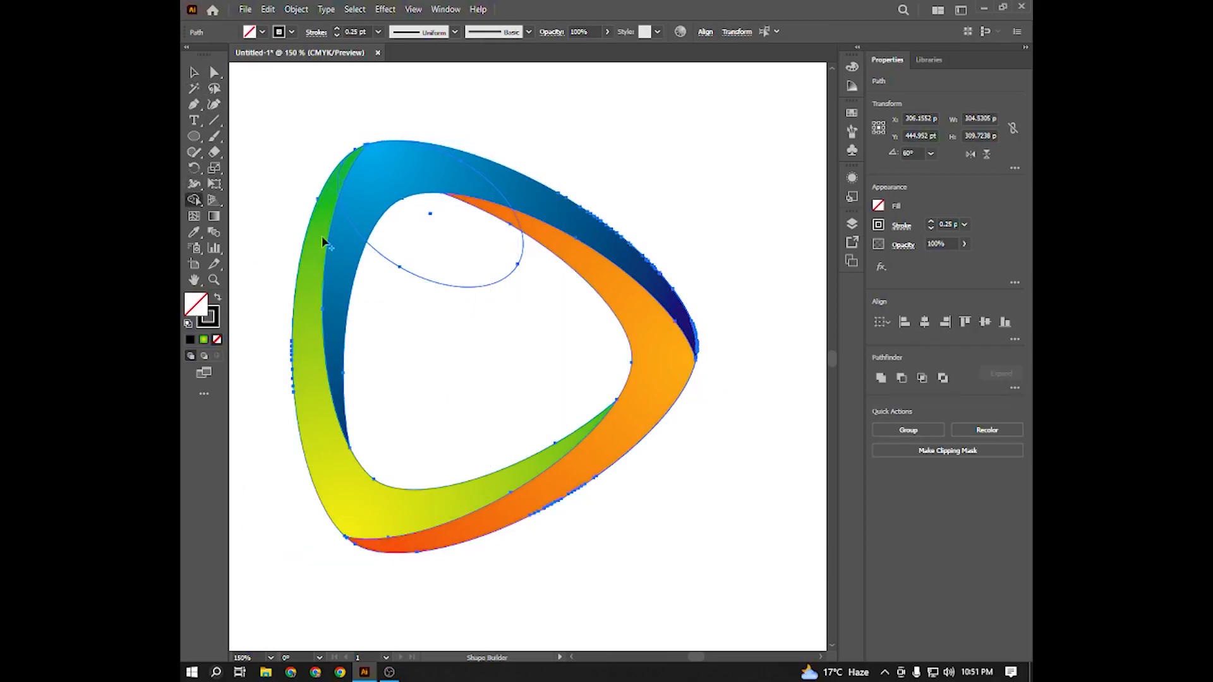
click(429, 253)
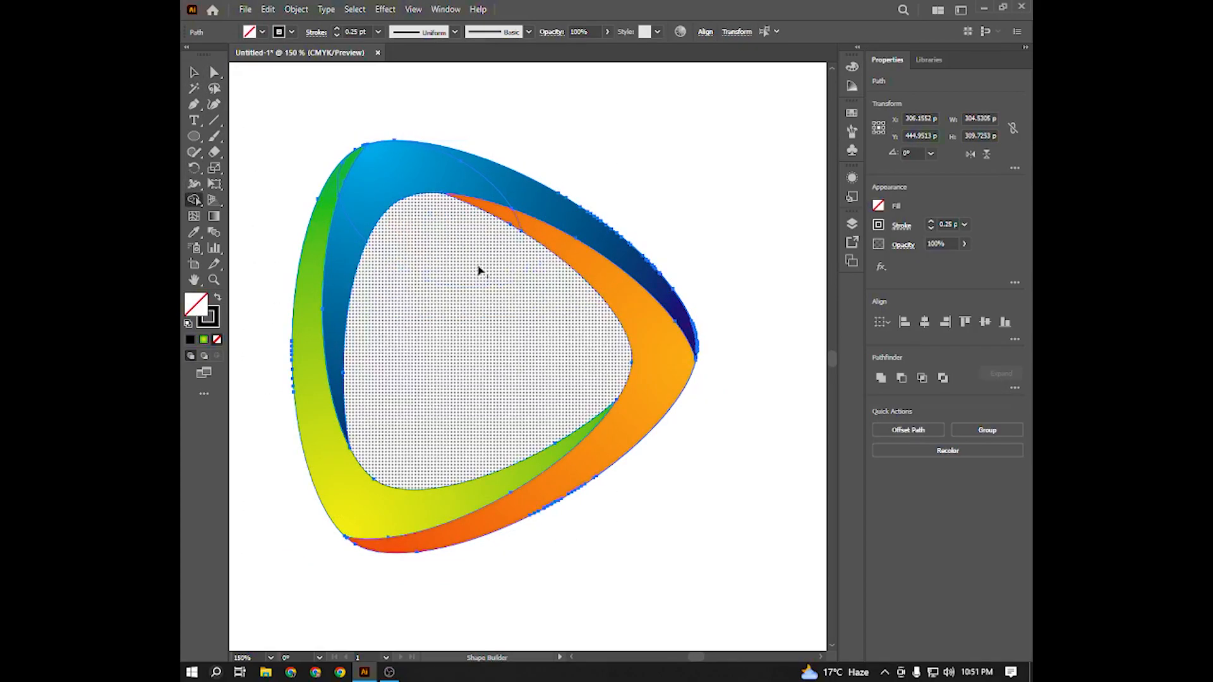
Step: Merge the orange crescent's pieces into one shape with Shape Builder, undoing the same merge on the green crescent
alt+click(554, 237)
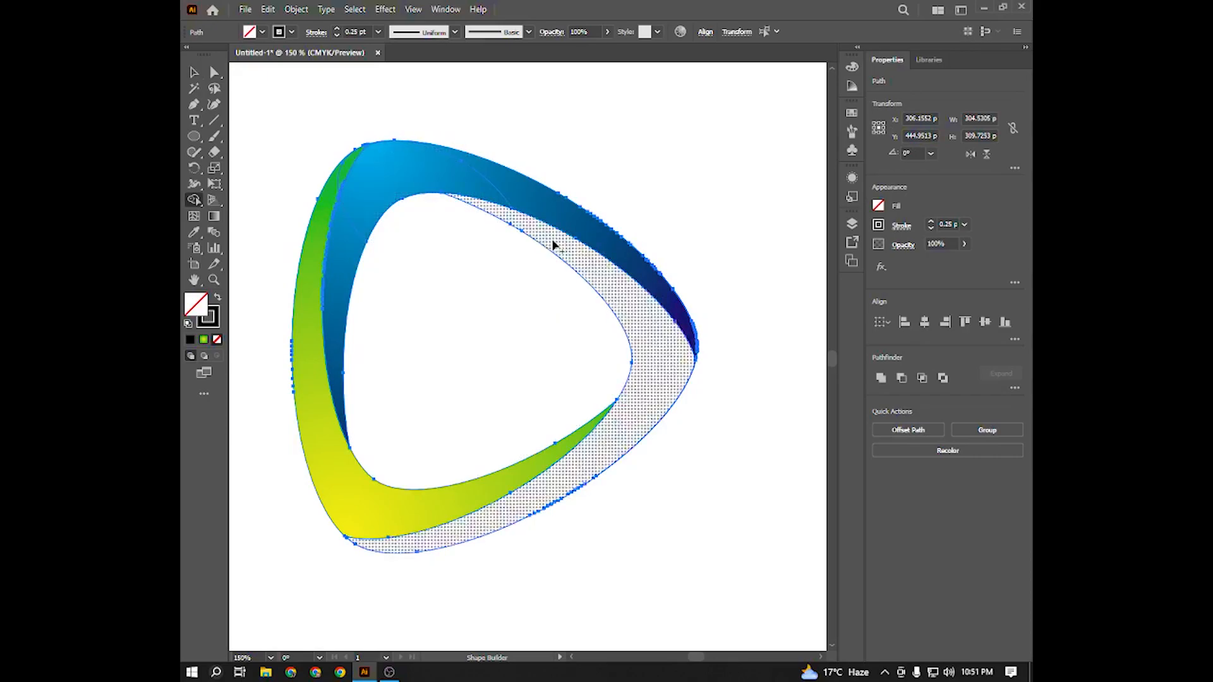
alt+click(343, 177)
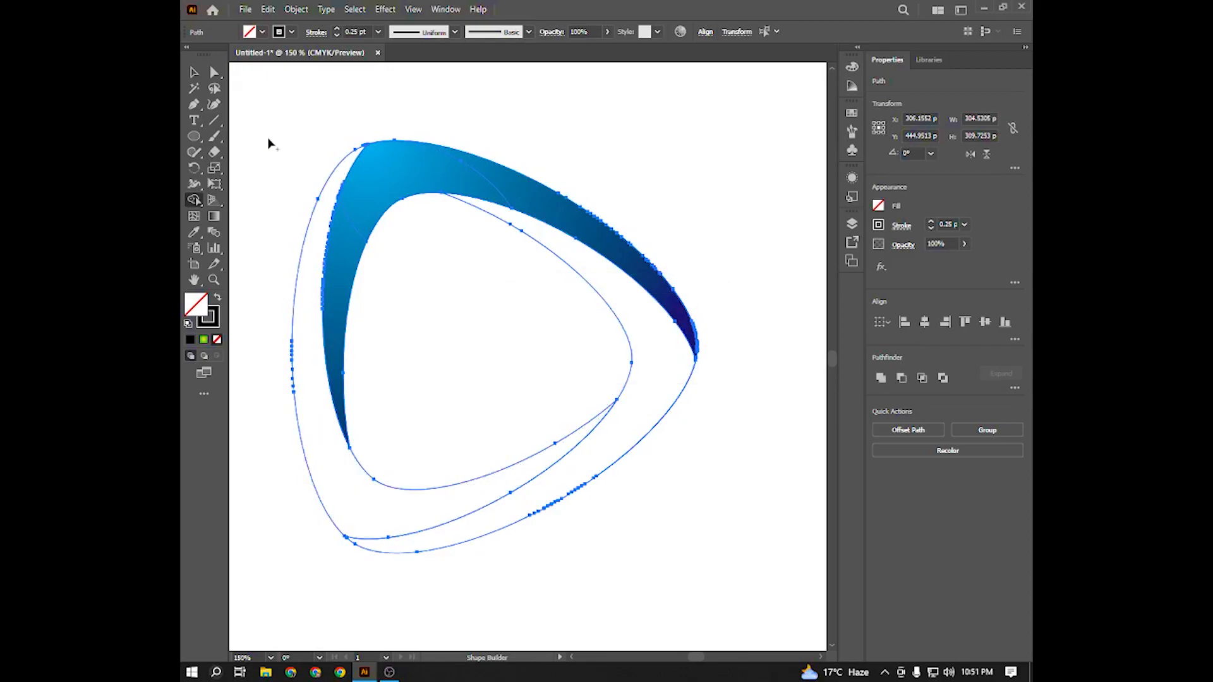
key(ctrl+z)
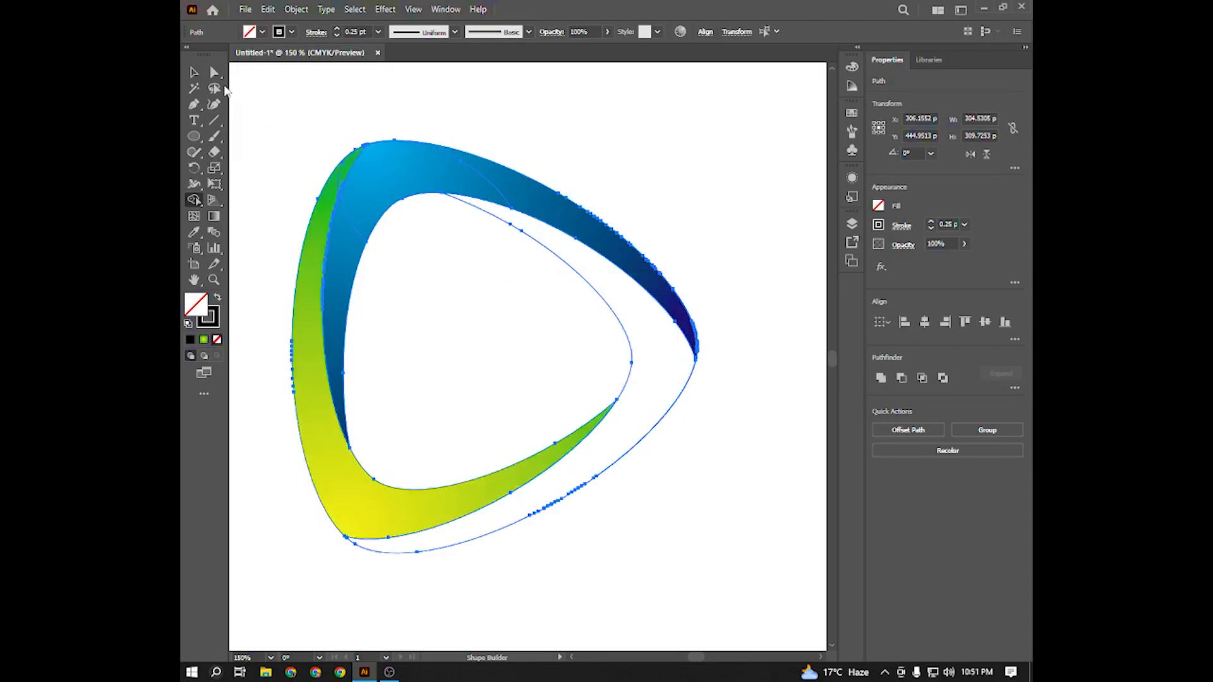
key(ctrl+z)
drag(542, 246, 503, 221)
click(194, 73)
click(691, 113)
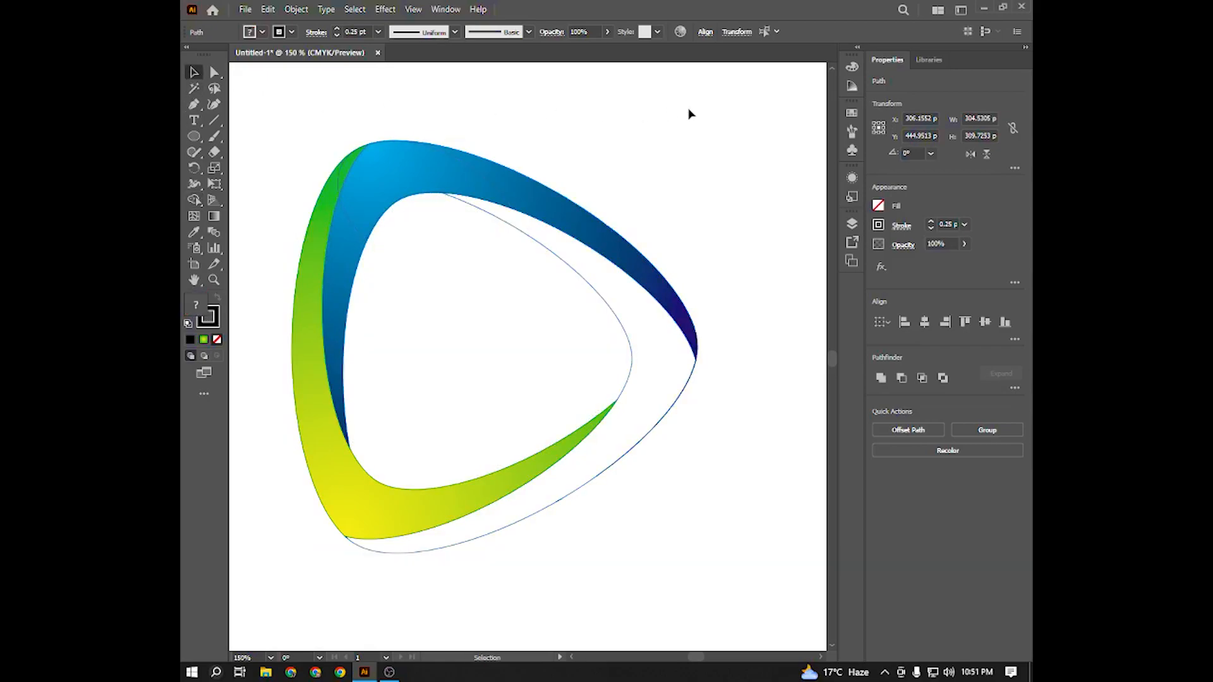
Step: Fill the unfilled crescent with the yellow-to-red gradient swatch and reduce the gradient to one yellow and one orange stop
click(675, 406)
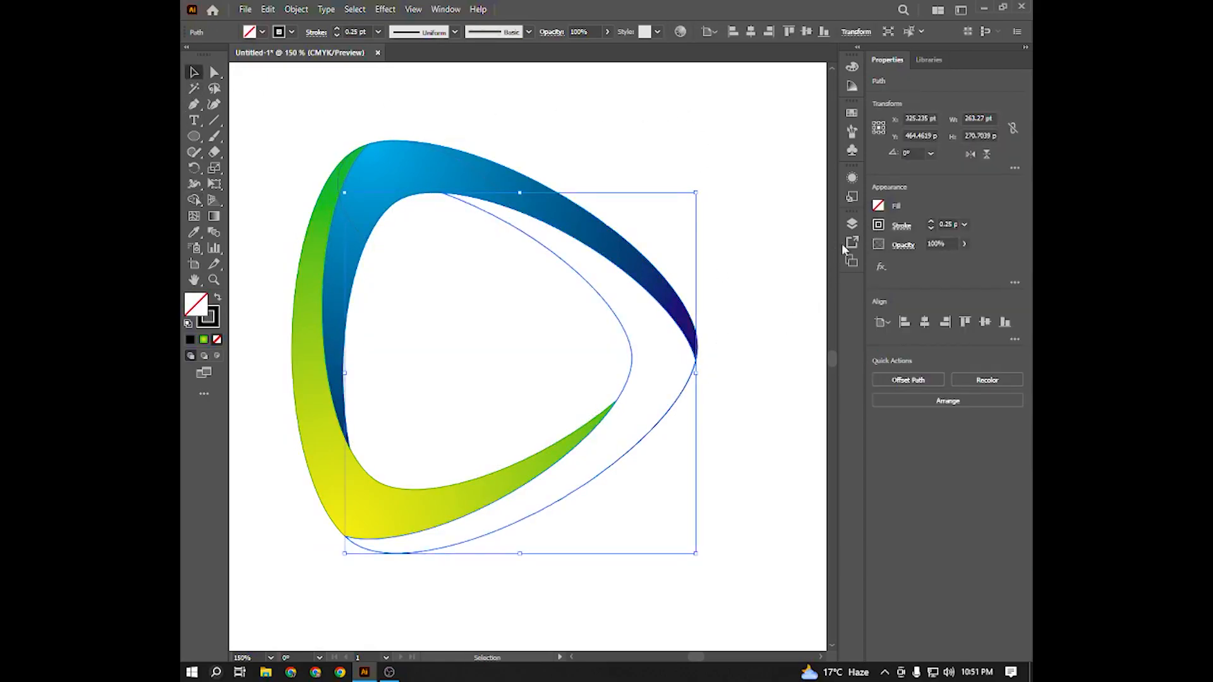
click(878, 206)
click(854, 271)
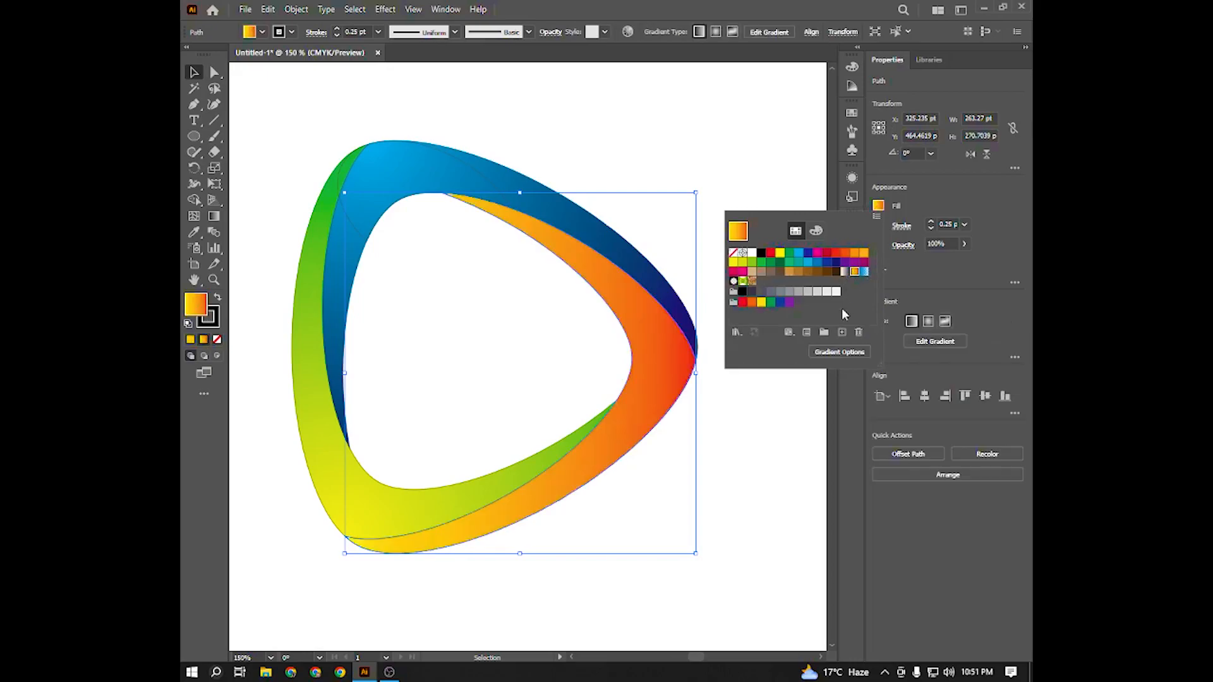
click(840, 352)
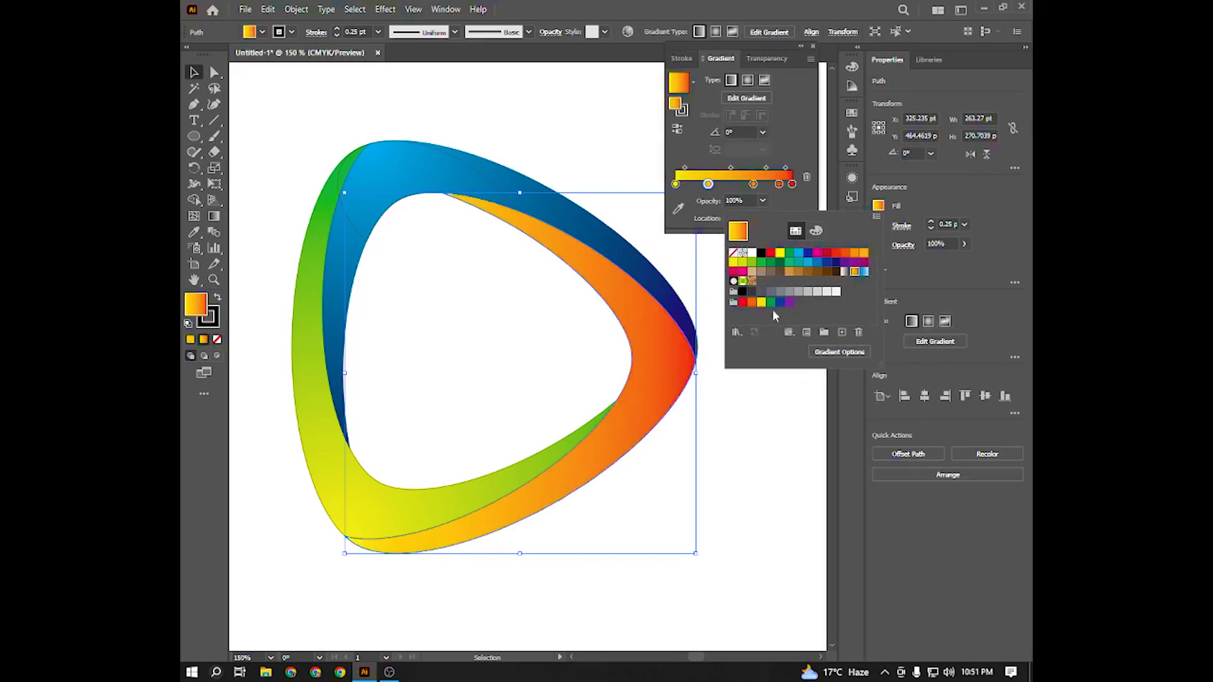
click(709, 184)
drag(708, 196, 720, 225)
drag(753, 186, 797, 188)
click(792, 186)
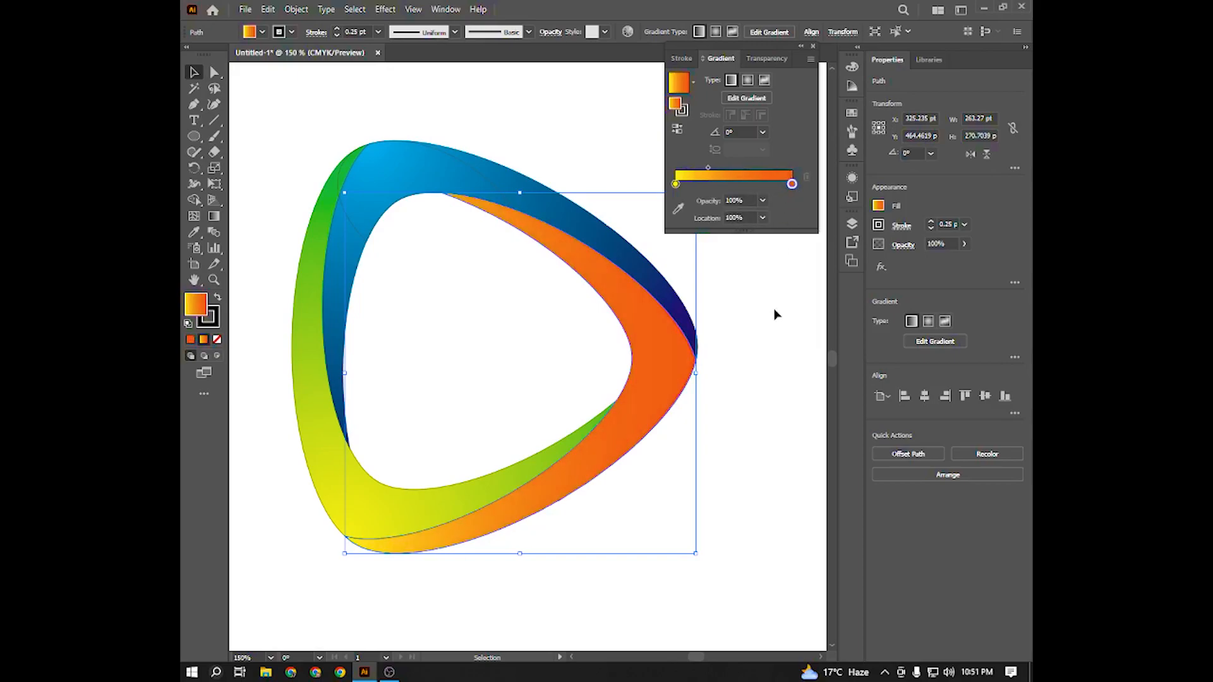
Step: Make the crescent's gradient radial with its midpoint at about 58.73%, running from the crescent's outer tip across to the logo's opposite side
drag(709, 168, 744, 167)
click(746, 80)
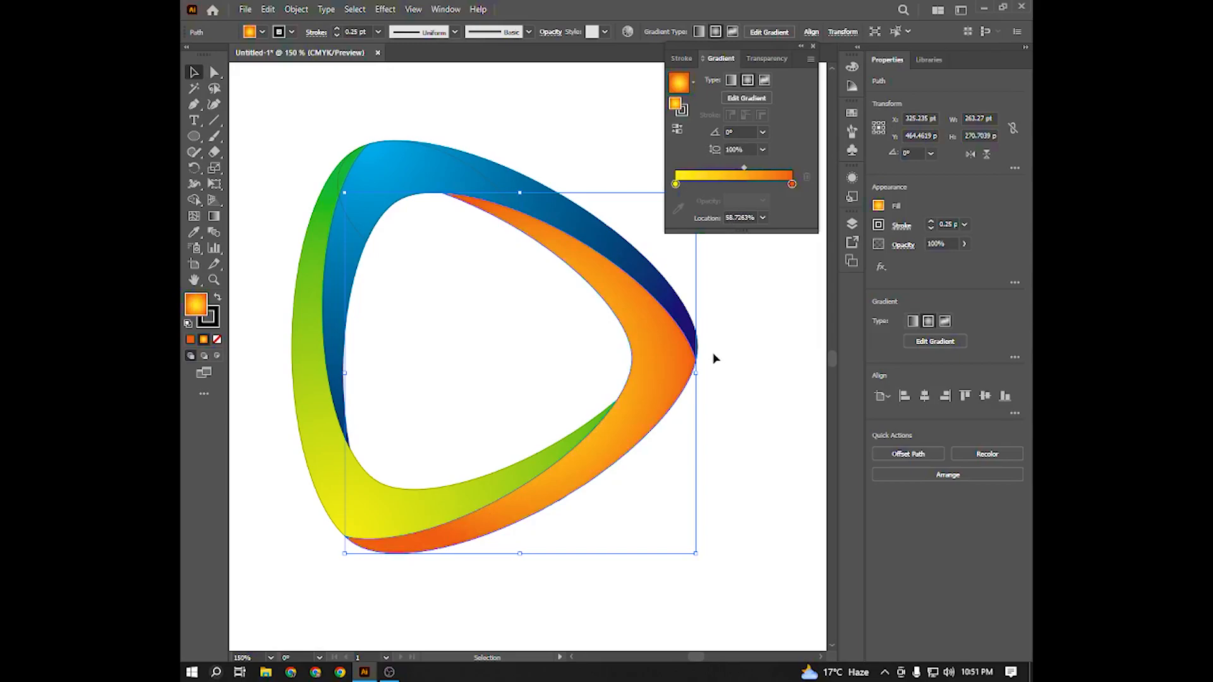
key(g)
drag(695, 360, 337, 349)
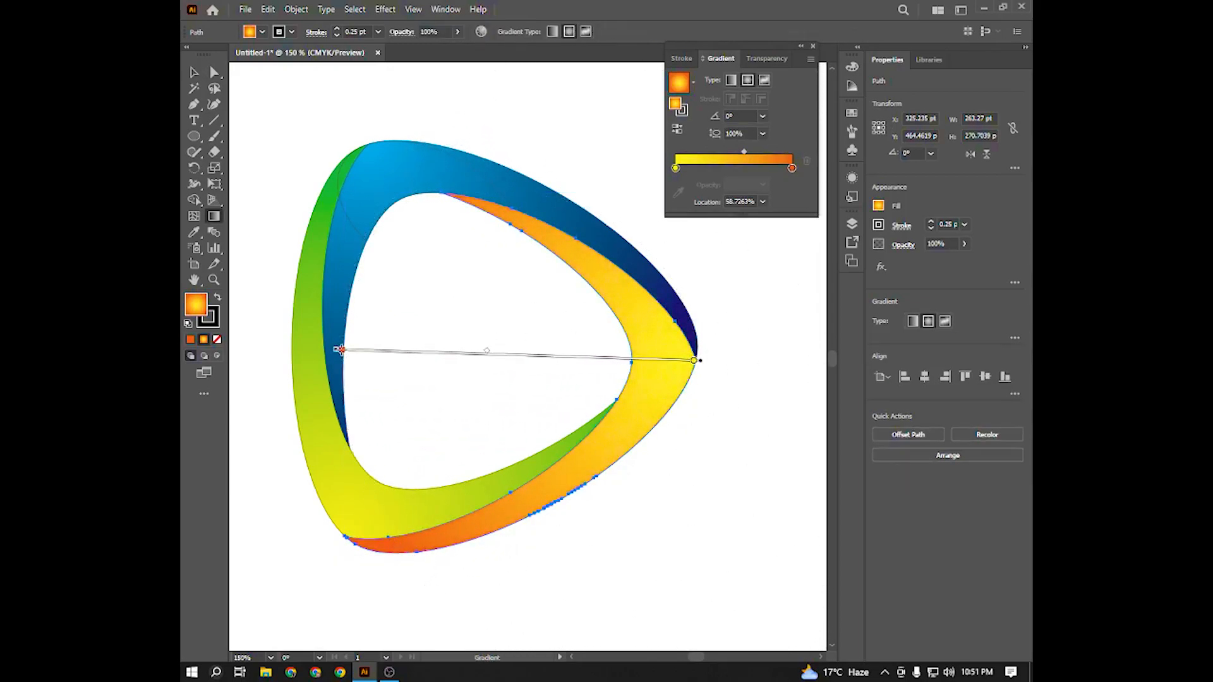
click(194, 73)
click(303, 120)
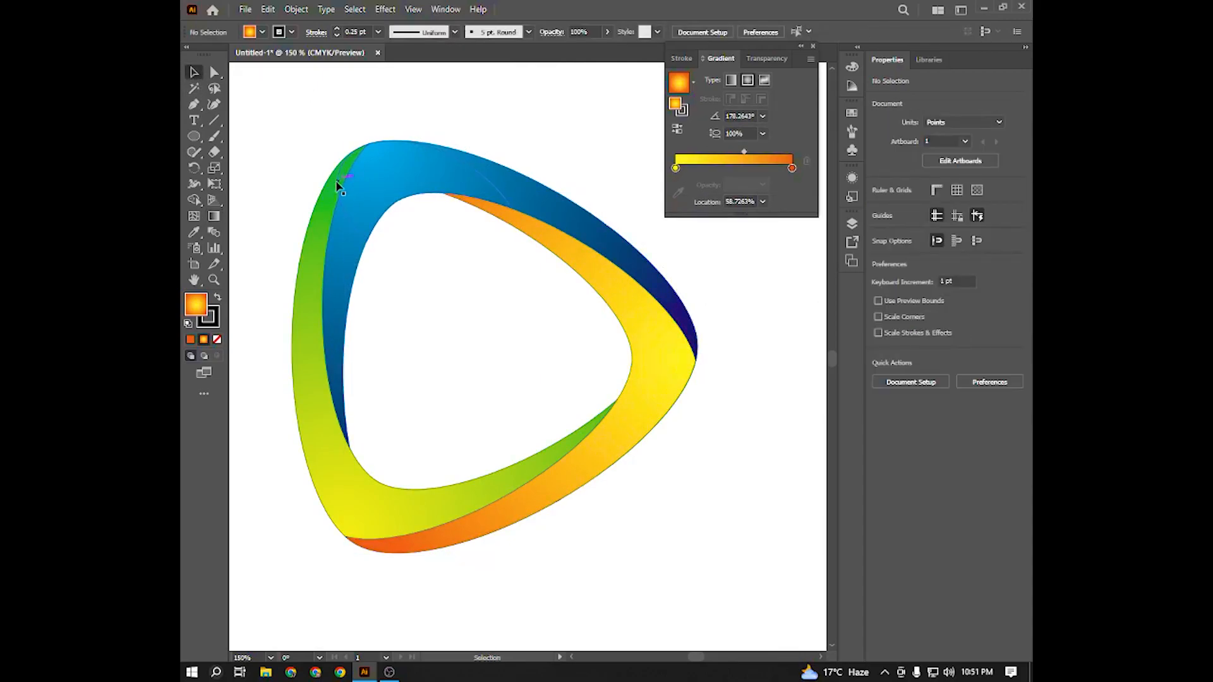
Step: Copy the blue crescent's gradient onto the ellipse-cut shape at the logo's upper-left corner
click(338, 184)
key(i)
click(569, 202)
click(189, 75)
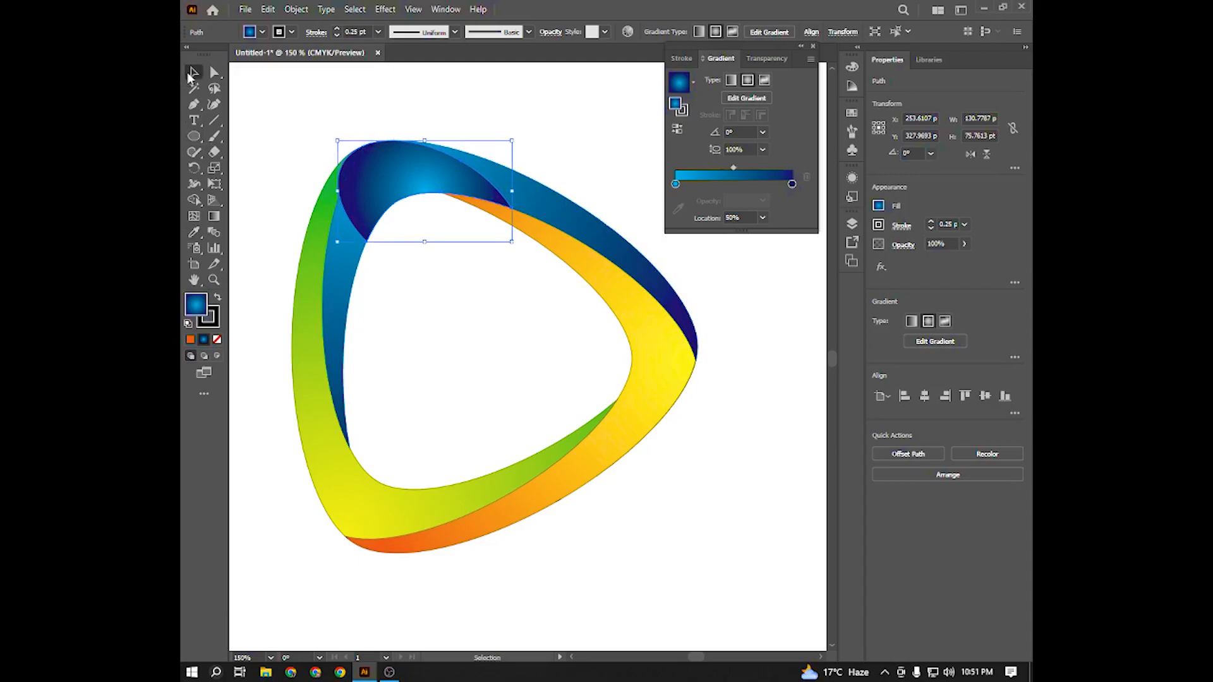
click(677, 131)
click(678, 131)
Step: Redirect the corner shape's radial gradient diagonally from its outer upper-left edge toward the logo's centre, at about -55°
key(g)
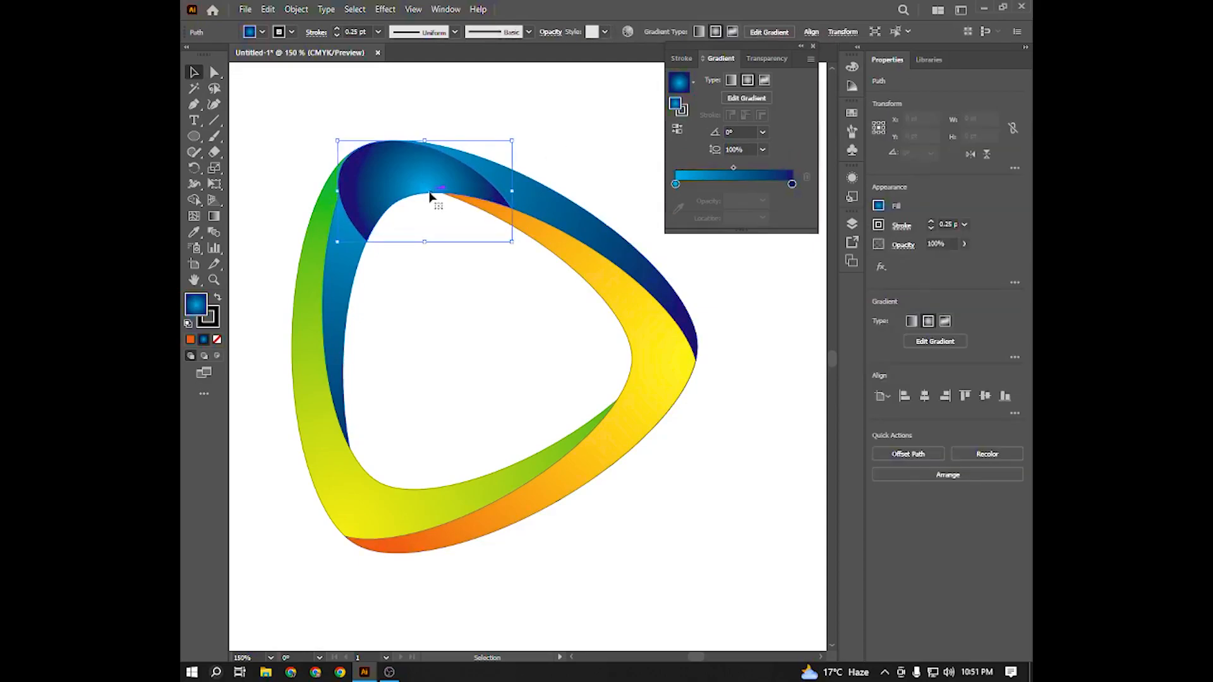
drag(357, 146, 430, 250)
drag(432, 252, 434, 252)
key(v)
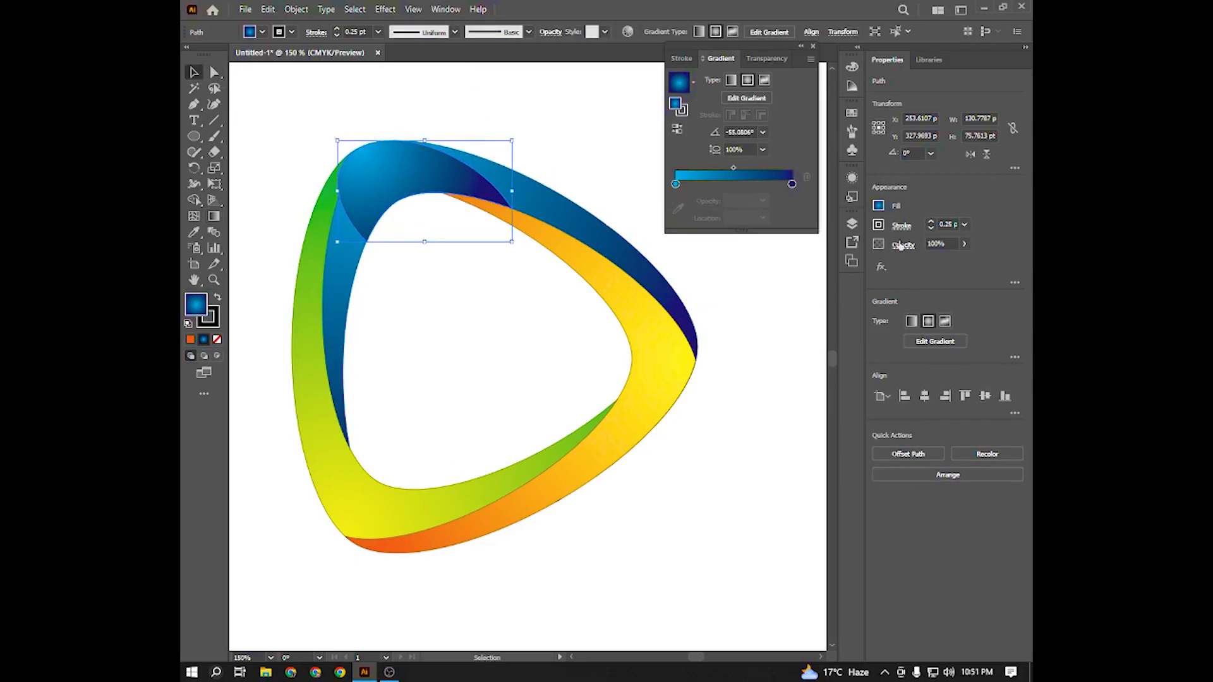
Step: Set the corner shape's opacity to 50% and its blending mode to Multiply, trying Screen first
click(904, 246)
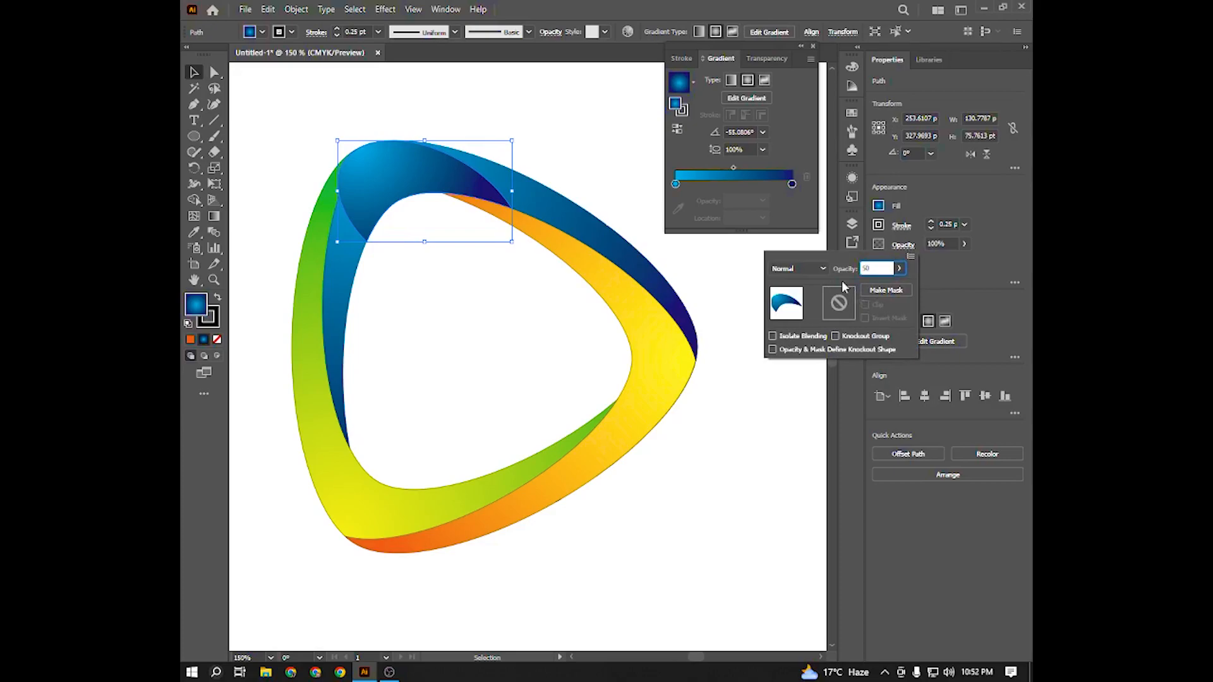
text(50)
click(798, 269)
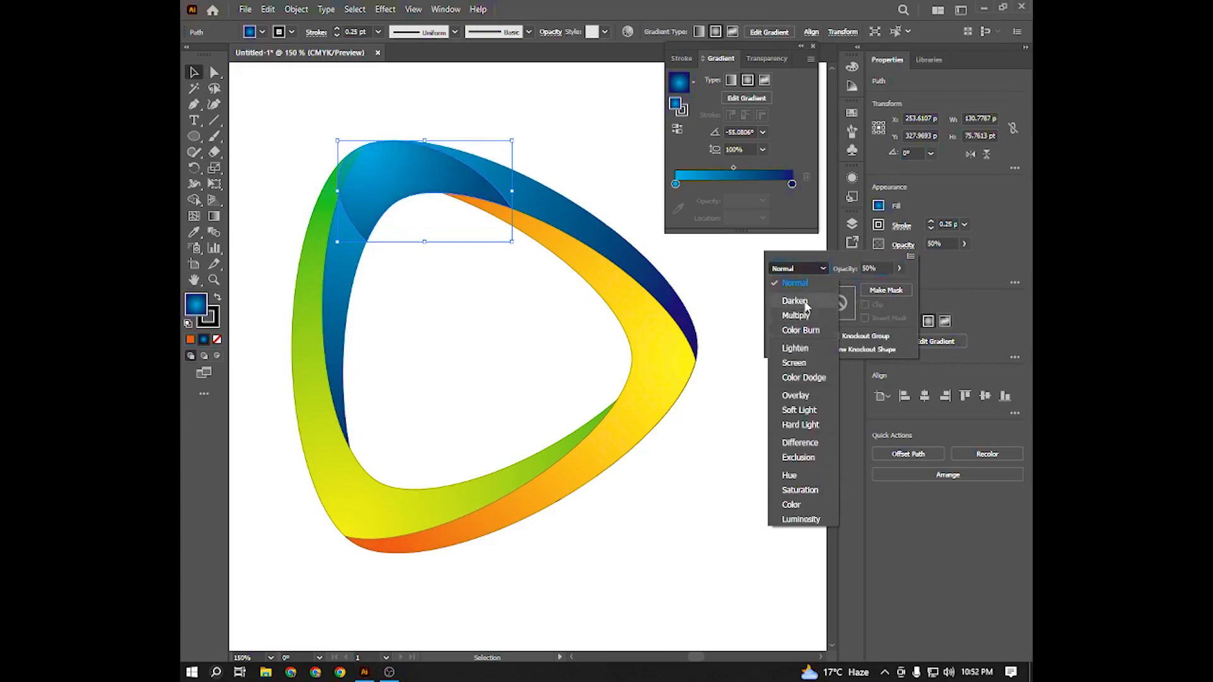
click(802, 360)
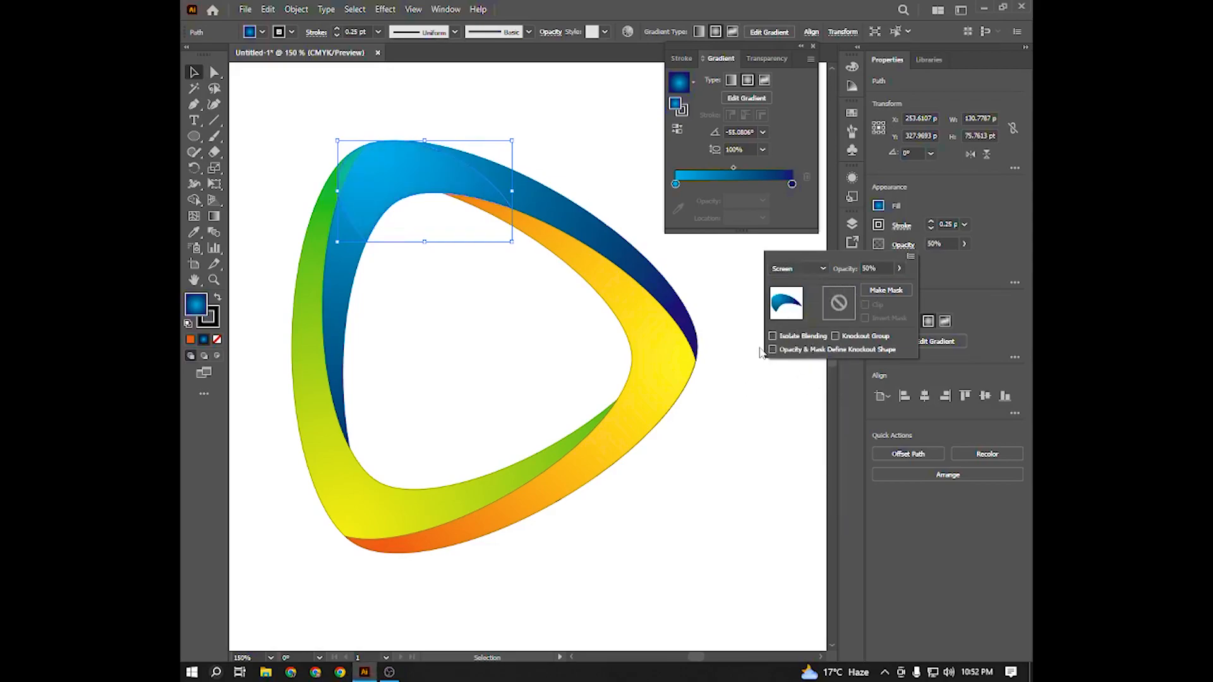
click(800, 268)
click(802, 308)
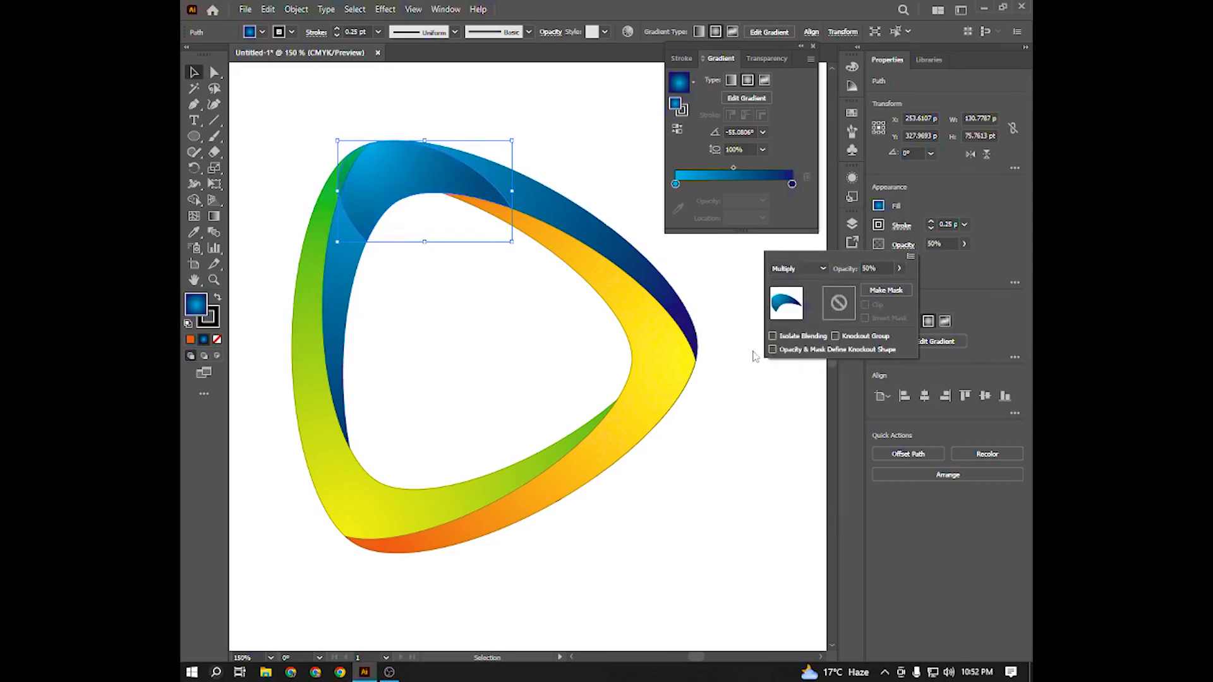
click(700, 282)
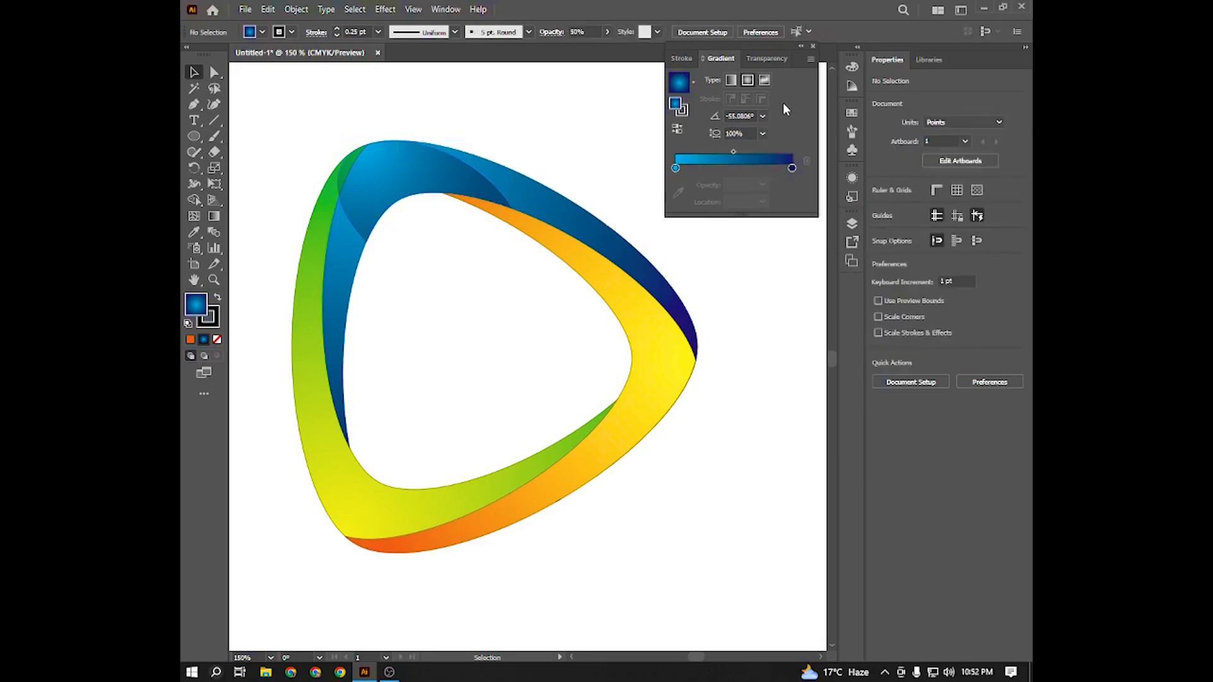
click(813, 49)
Step: Redraw the corner shape's radial gradient from its inner edge out to the logo's upper-left corner
click(388, 183)
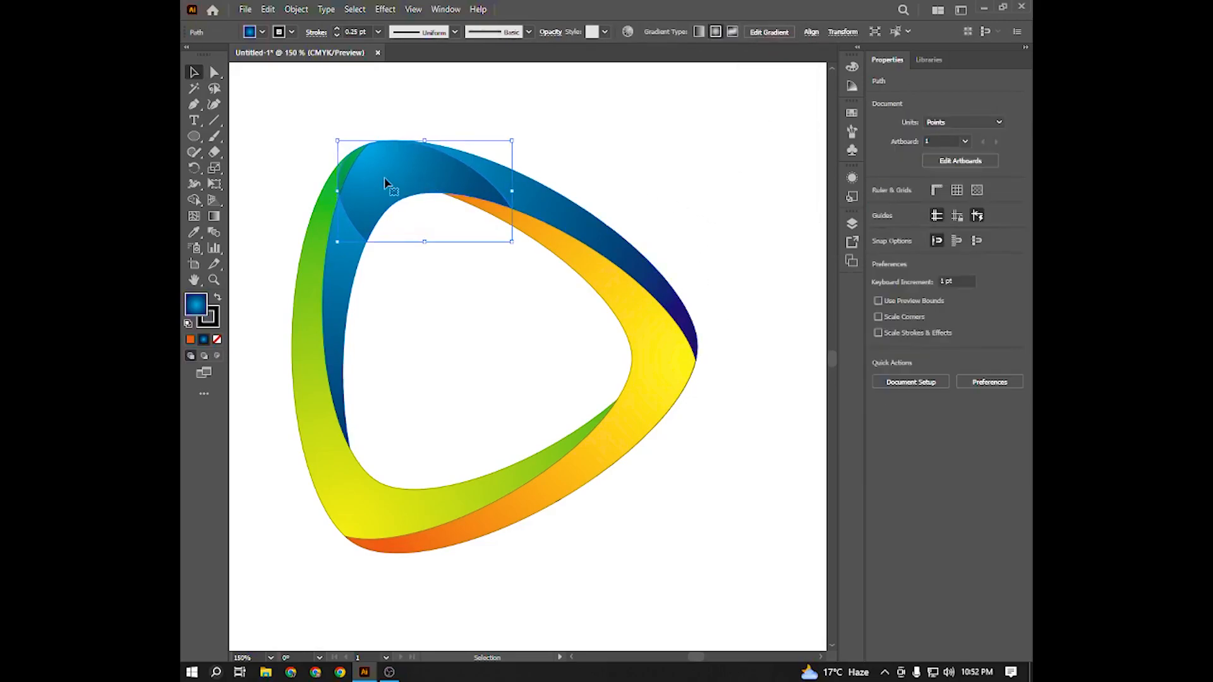
key(g)
mouse_move(372, 147)
drag(367, 147, 398, 209)
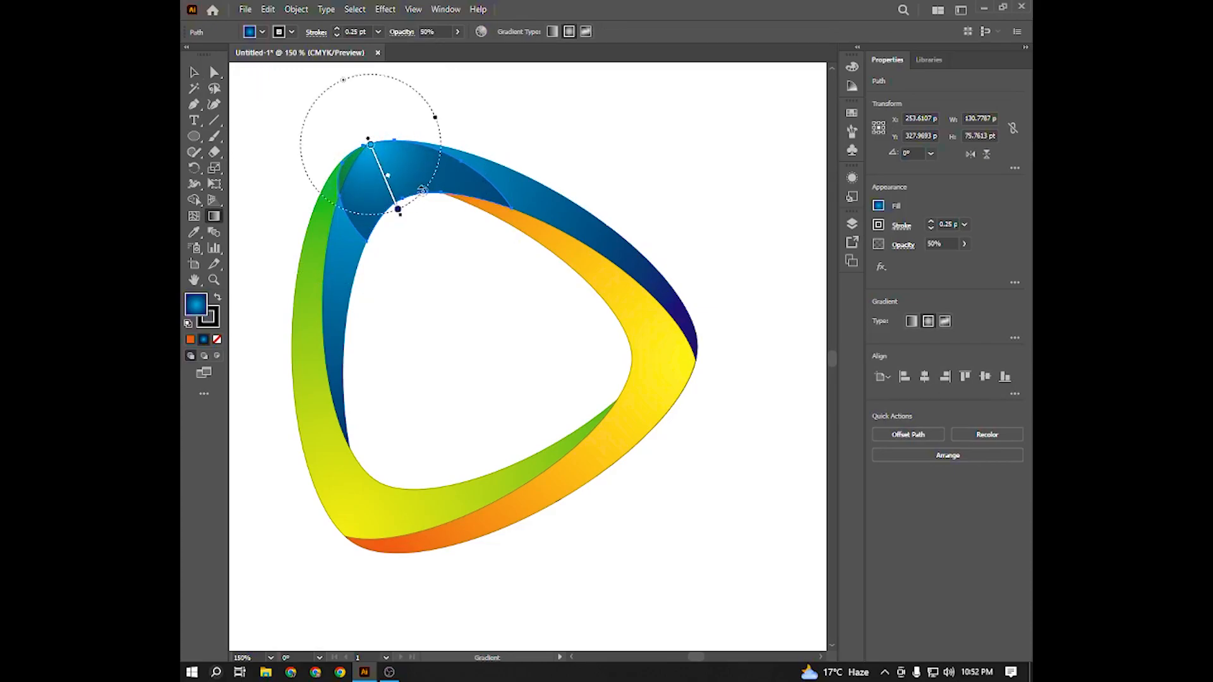
drag(403, 195, 364, 144)
click(194, 72)
click(309, 92)
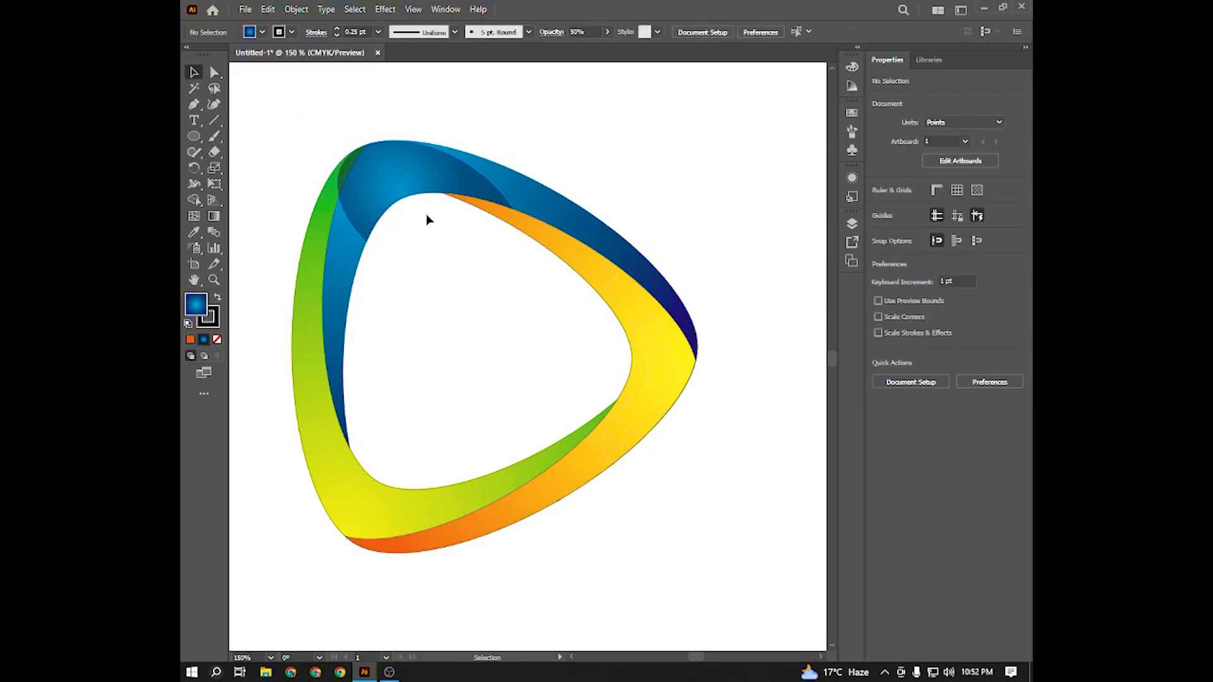
Step: Apply a Transform effect to the corner shape with a 120° rotation and 2 copies
click(402, 188)
click(386, 10)
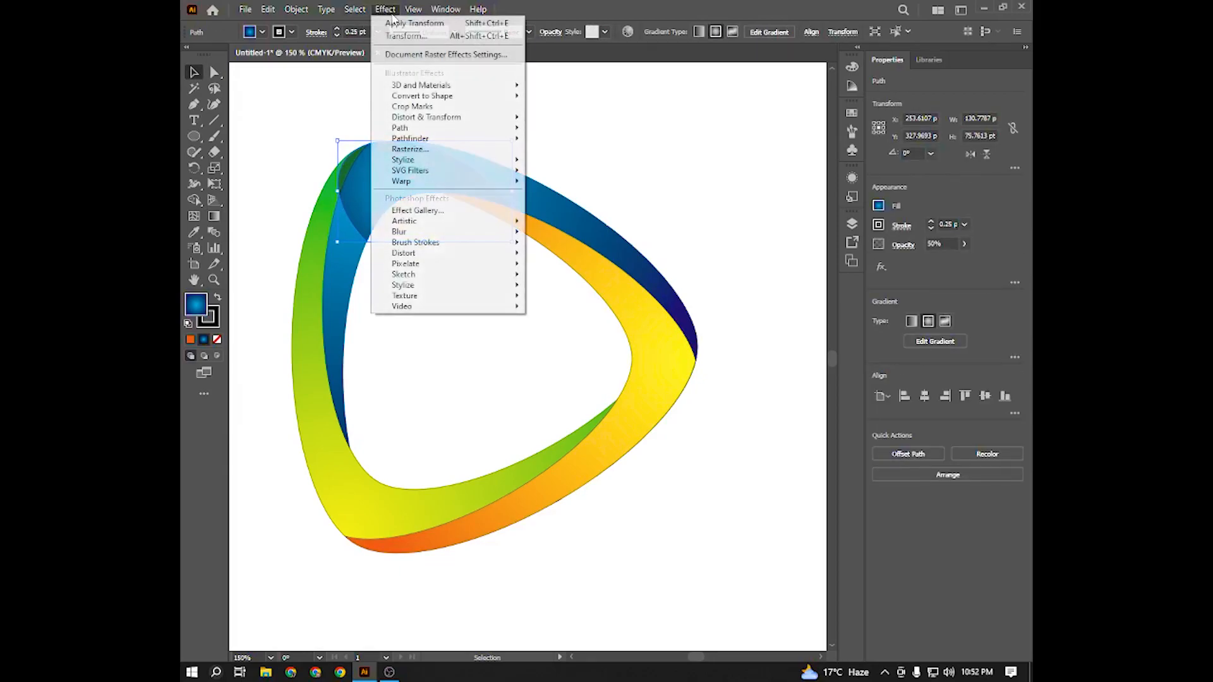
mouse_move(443, 117)
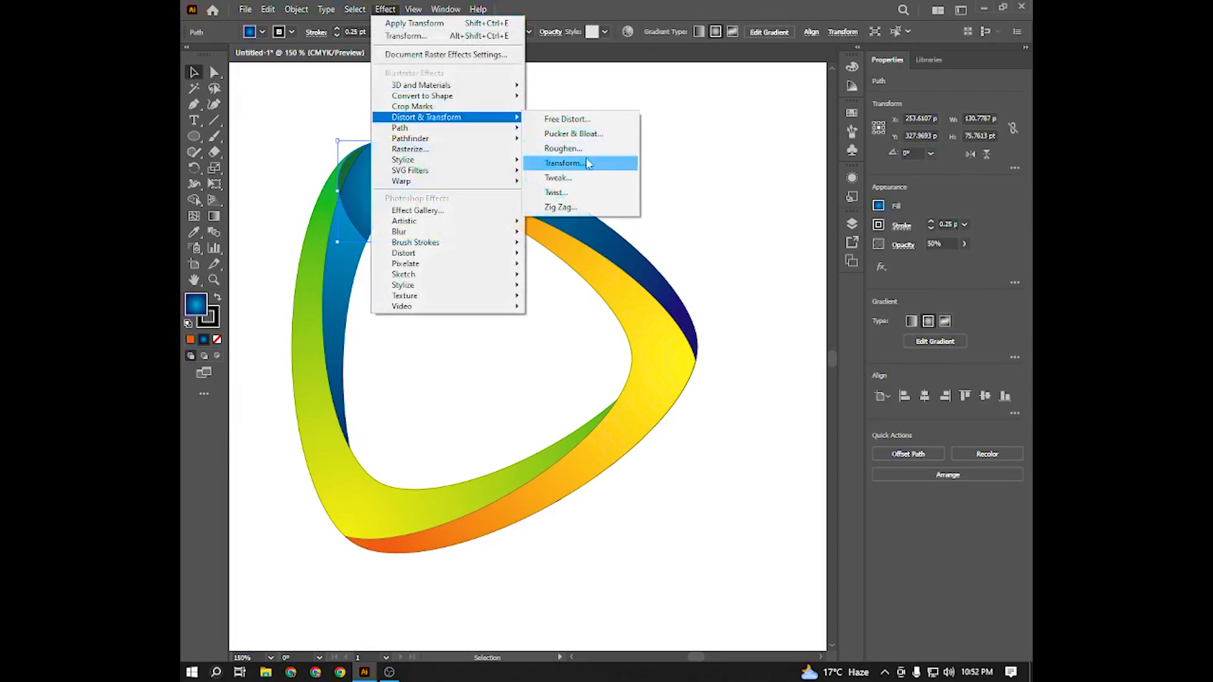
click(565, 163)
click(795, 439)
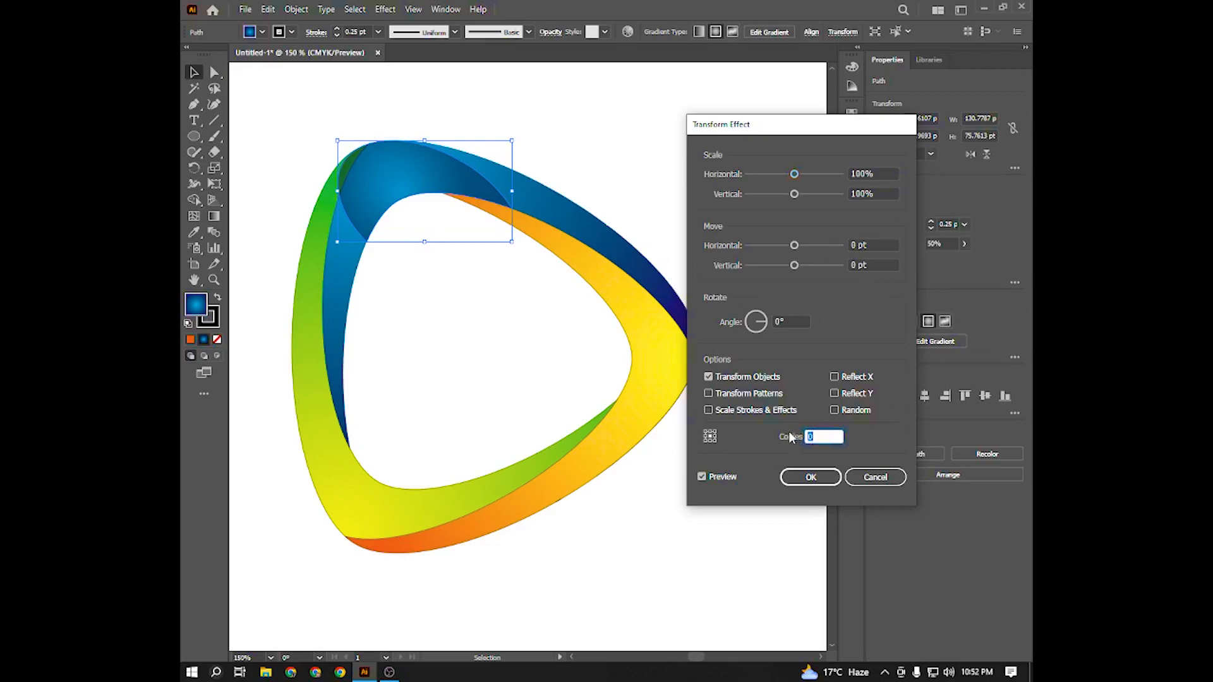
click(750, 328)
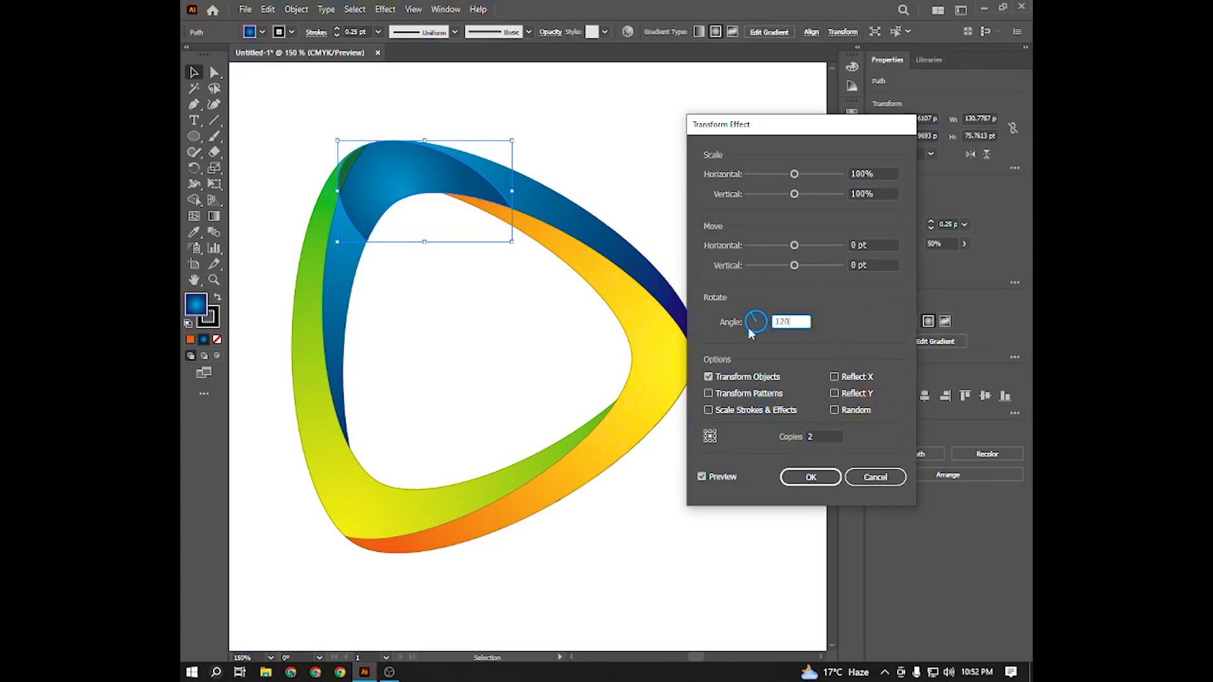
click(818, 479)
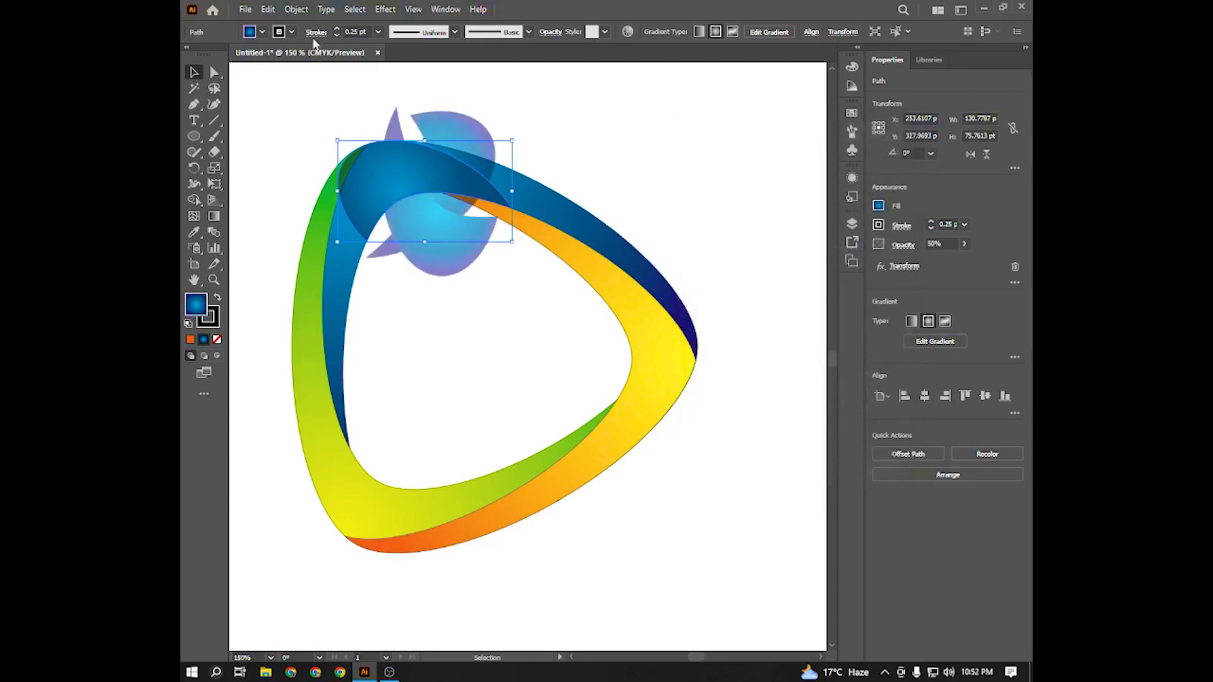
Step: Expand the corner shape's appearance and ungroup the result twice to get separate shapes
click(296, 9)
click(356, 178)
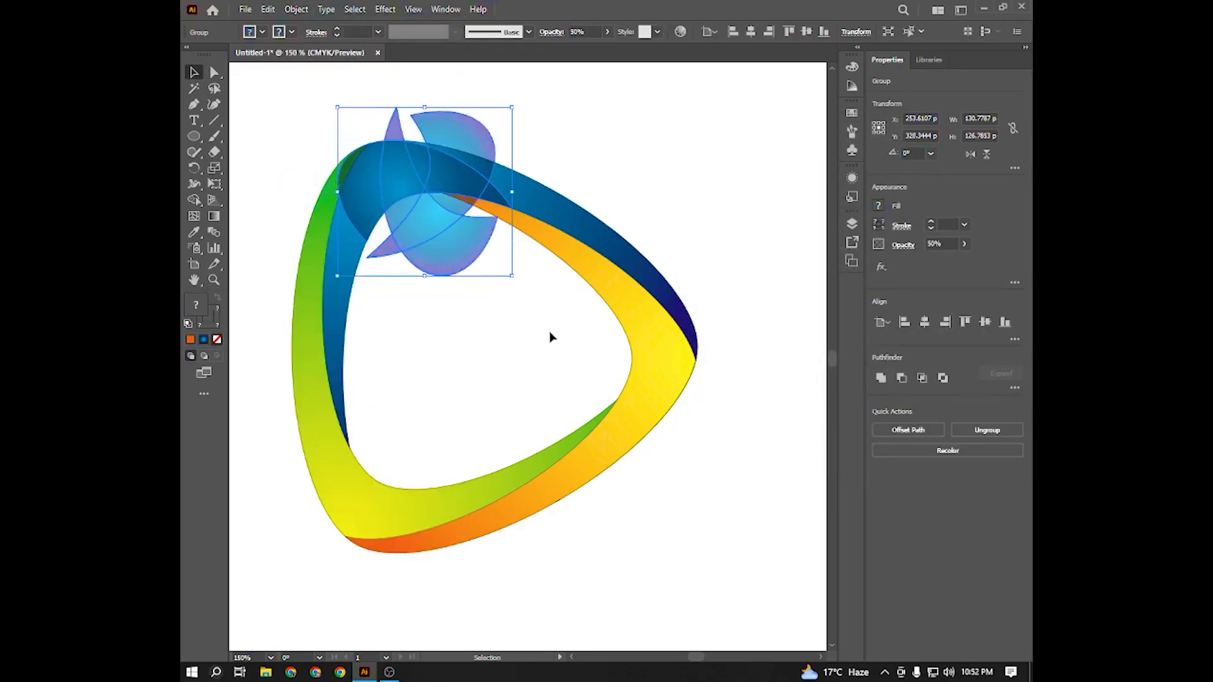
right_click(454, 160)
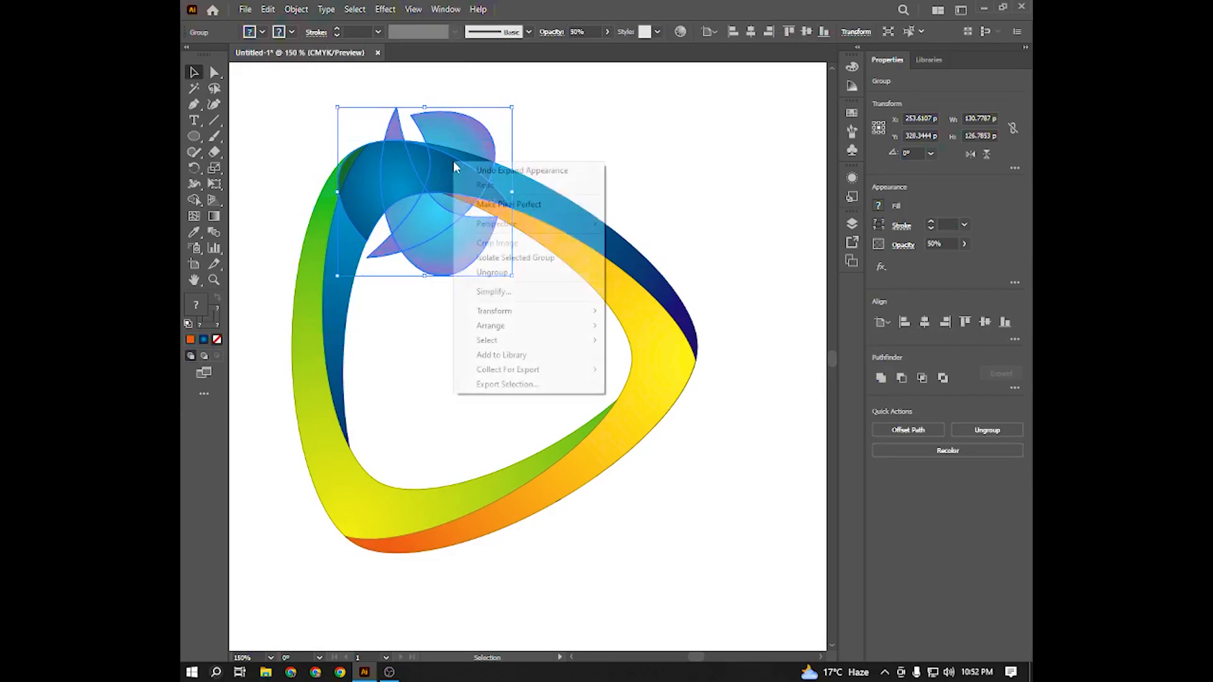
click(487, 270)
right_click(451, 174)
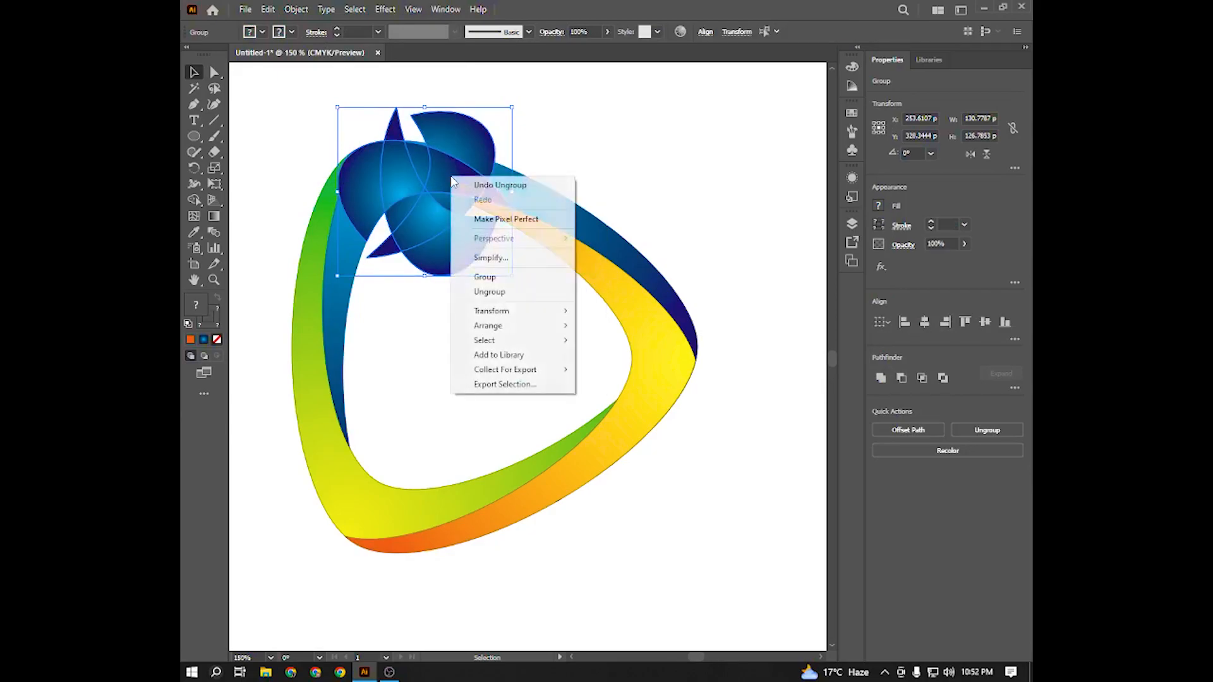
click(500, 293)
click(685, 156)
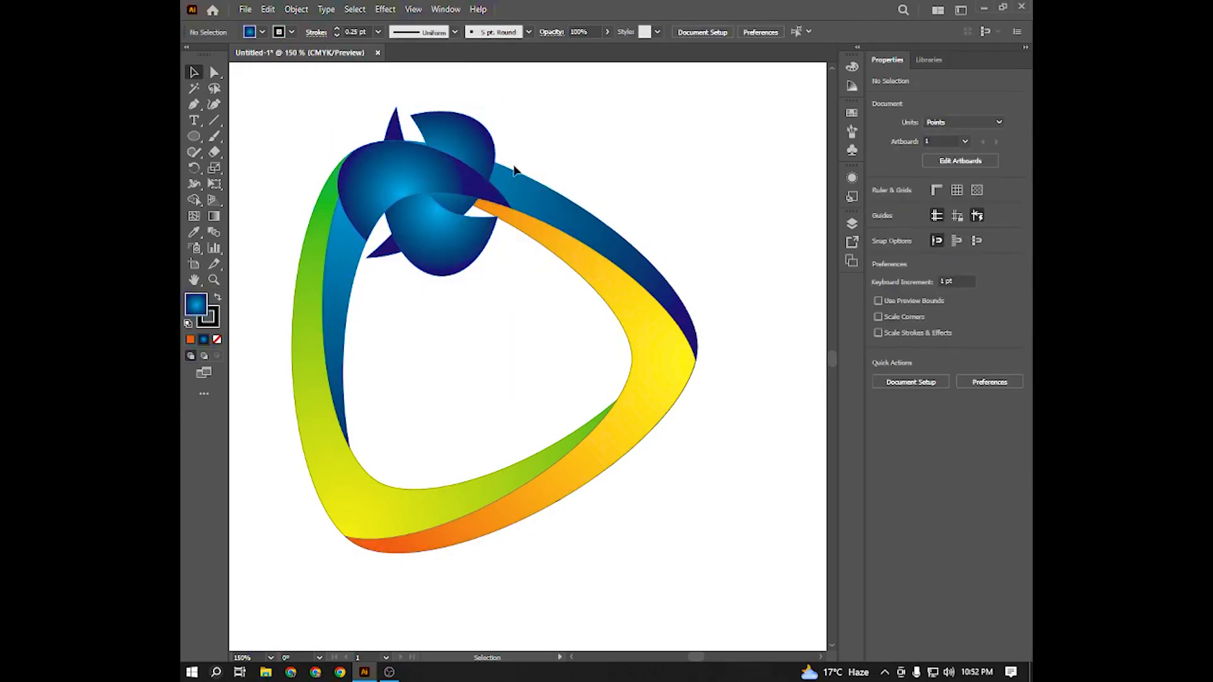
Step: Move one rotated copy onto the logo's right corner and the other onto its lower-left corner
drag(490, 159, 691, 352)
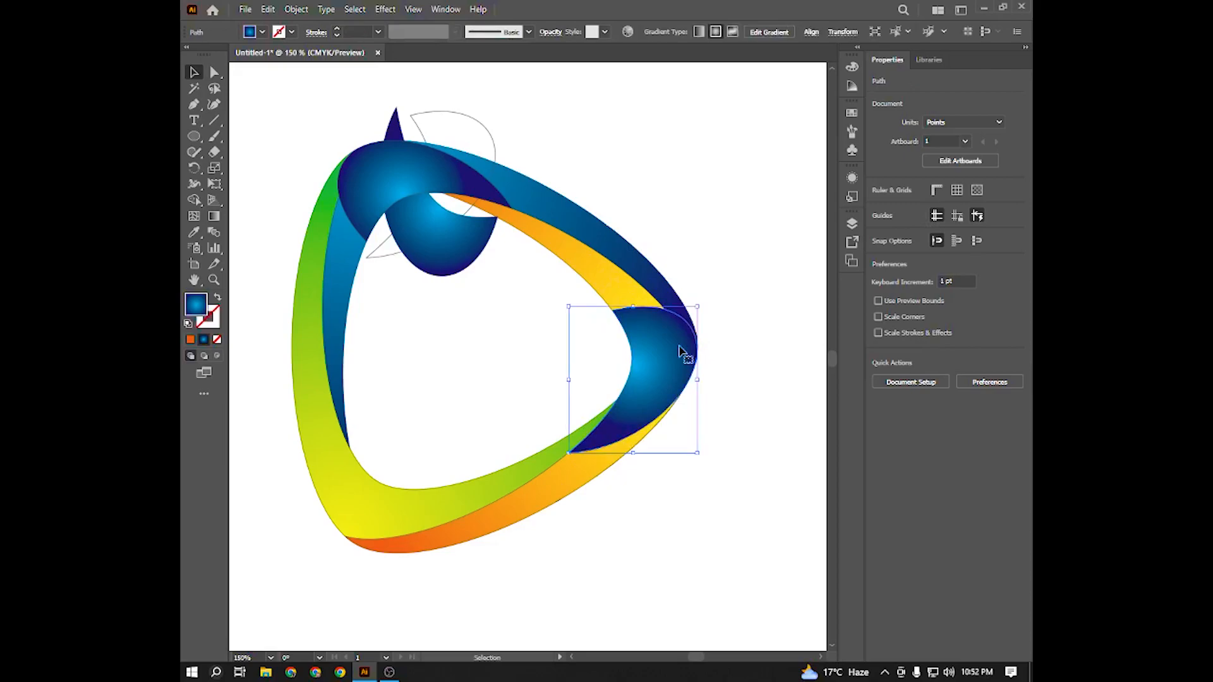
drag(455, 256, 388, 529)
click(620, 547)
Step: Delete the two leftover copy outlines that remain around the logo's upper-left corner
drag(440, 247, 669, 218)
key(Delete)
drag(460, 268, 756, 217)
key(Delete)
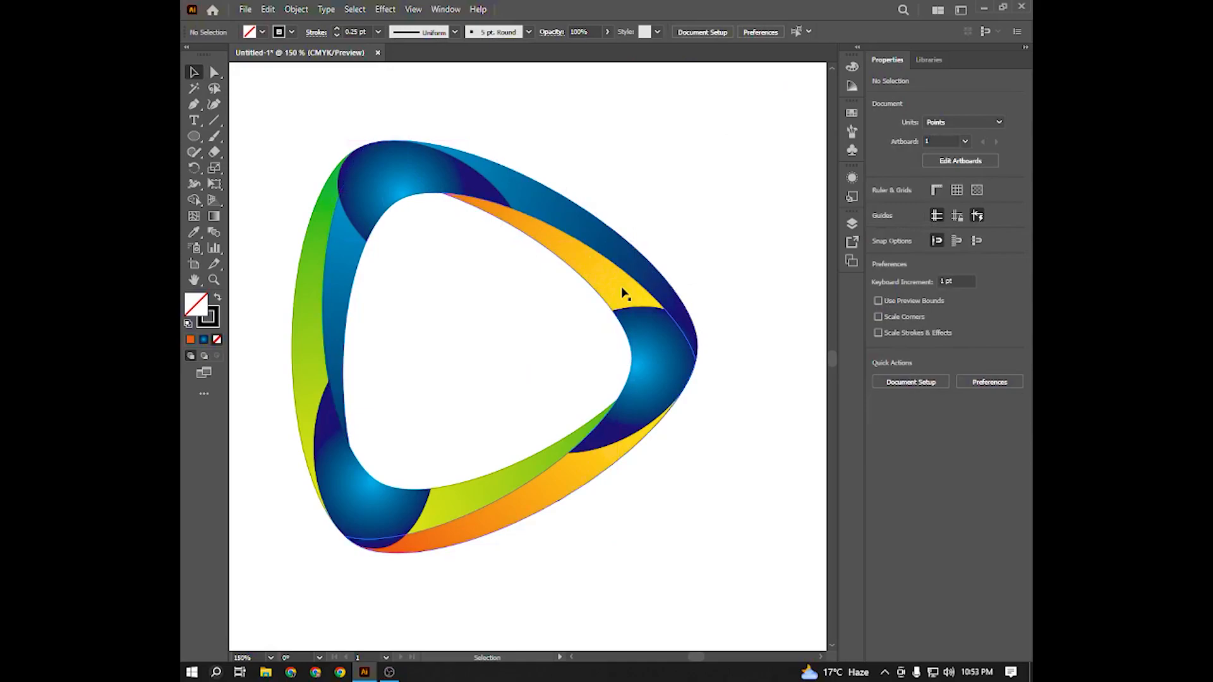
Step: Bring the right and lower-left blue corner shapes to the front of the logo
click(658, 359)
right_click(657, 359)
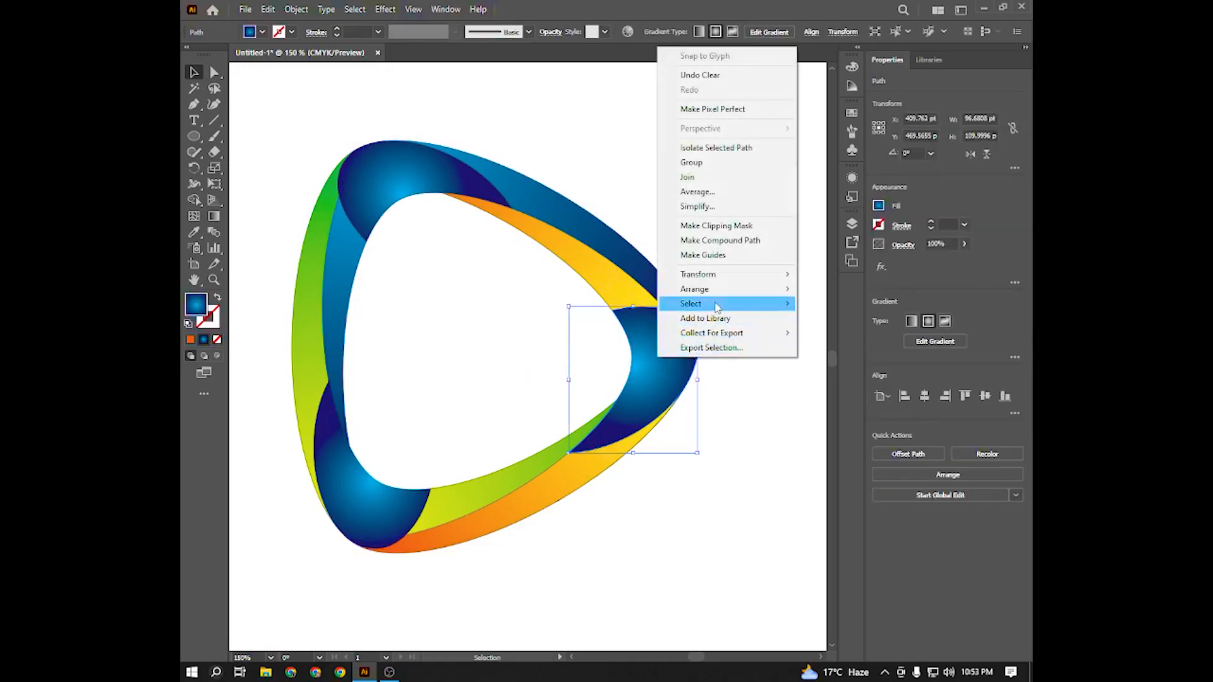
mouse_move(722, 290)
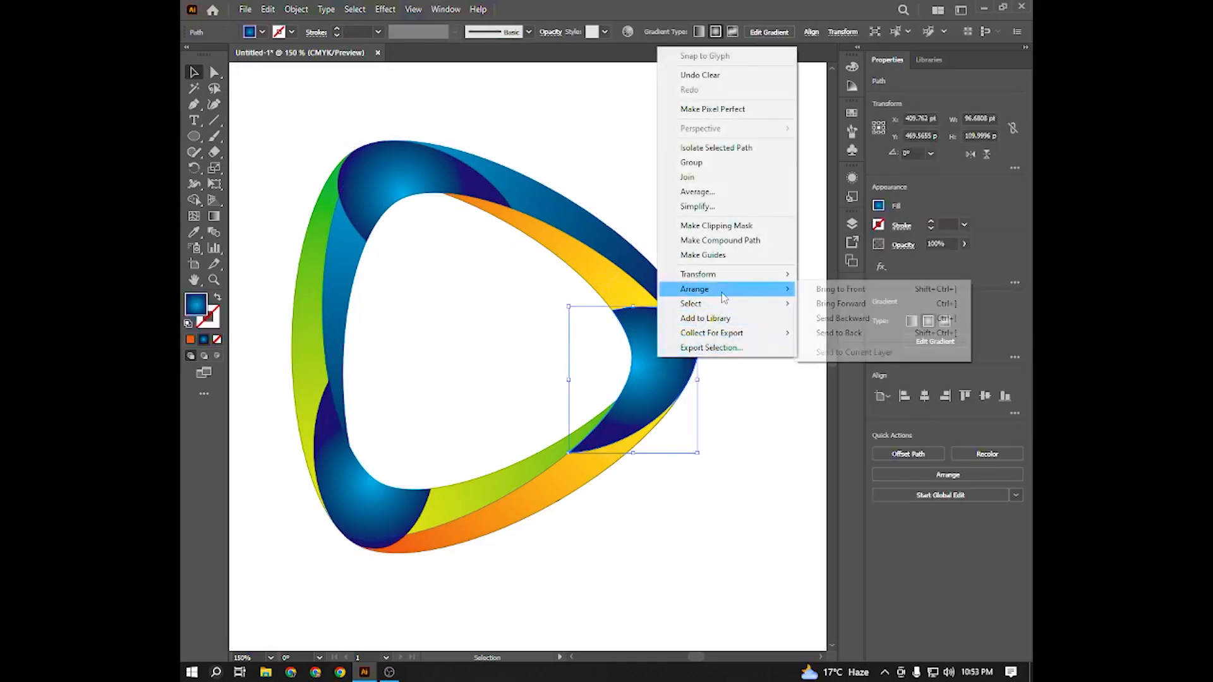
click(847, 296)
click(785, 388)
right_click(328, 499)
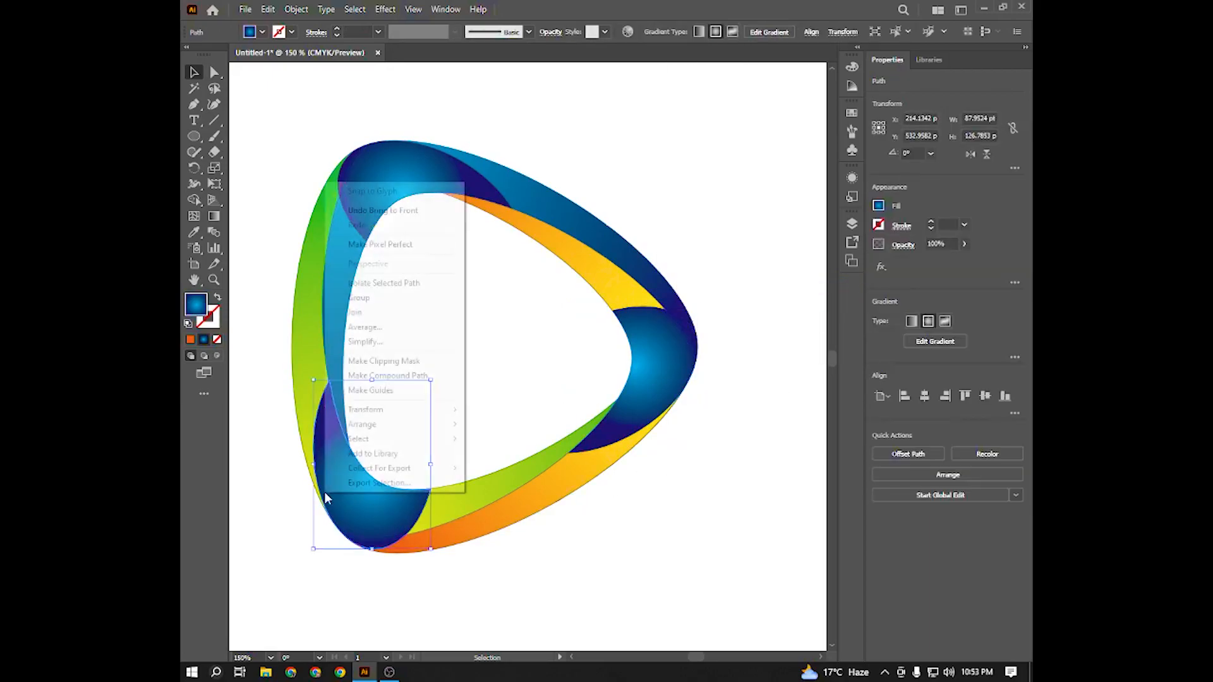
mouse_move(408, 424)
click(496, 422)
click(693, 444)
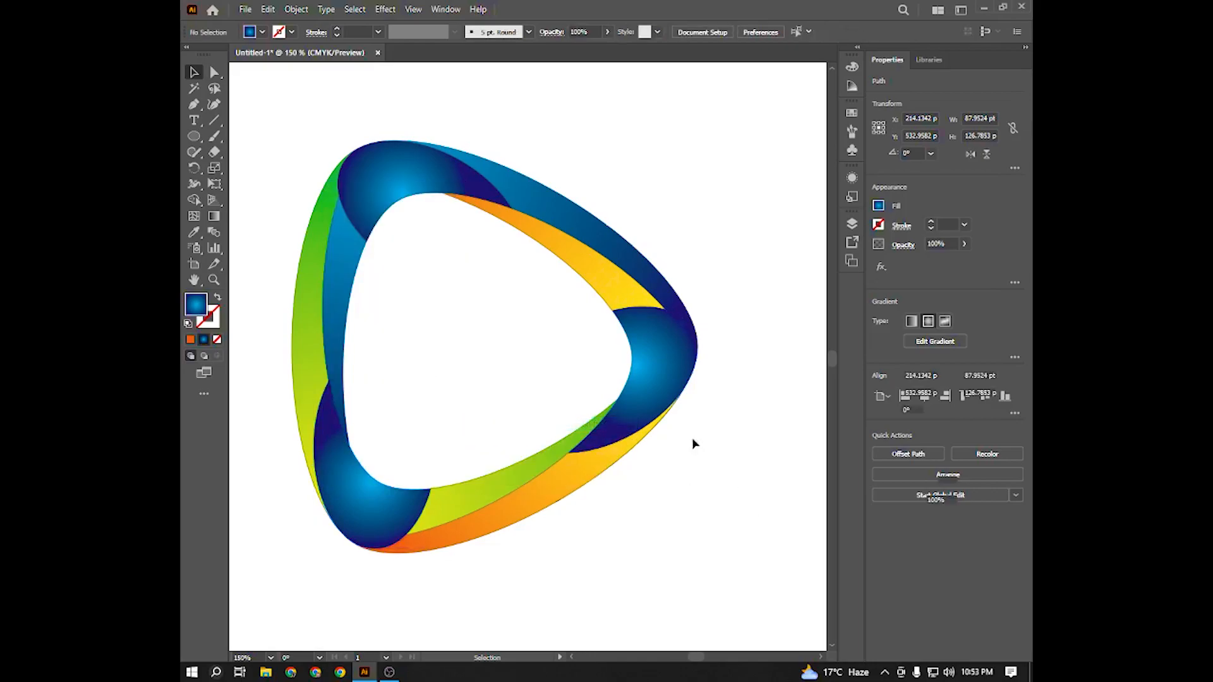
Step: Recolor the right corner shape by sampling the orange crescent's gradient with the Eyedropper
click(660, 371)
key(i)
click(595, 469)
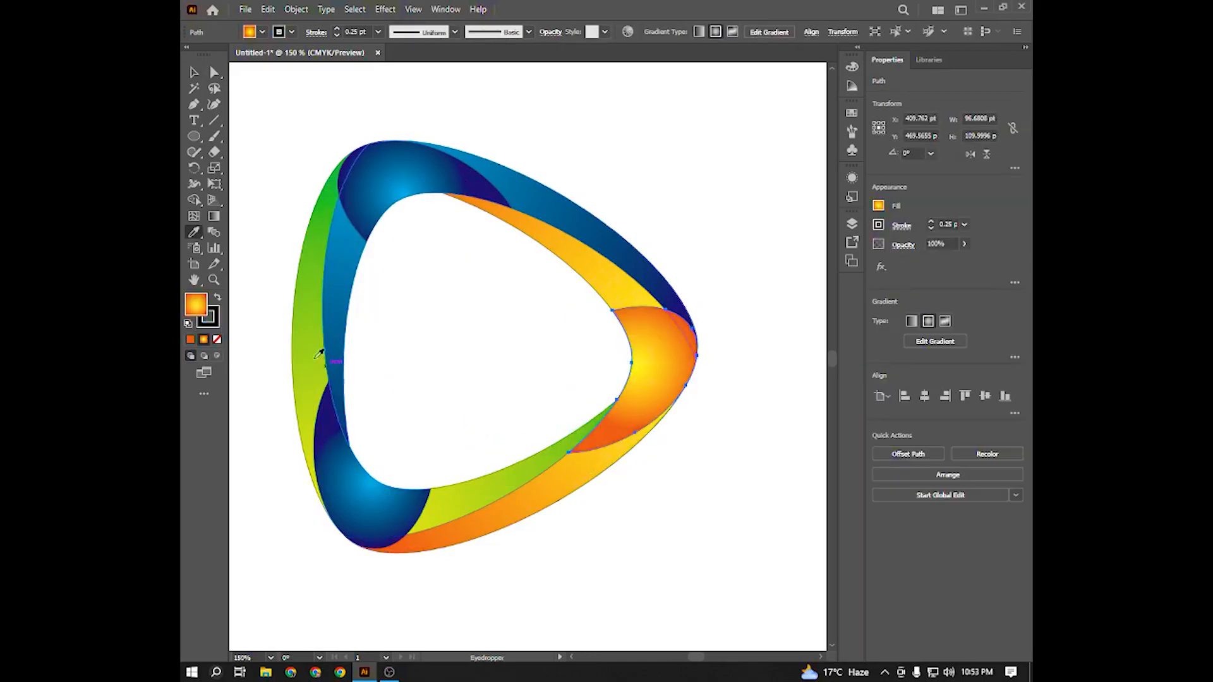
key(v)
click(416, 307)
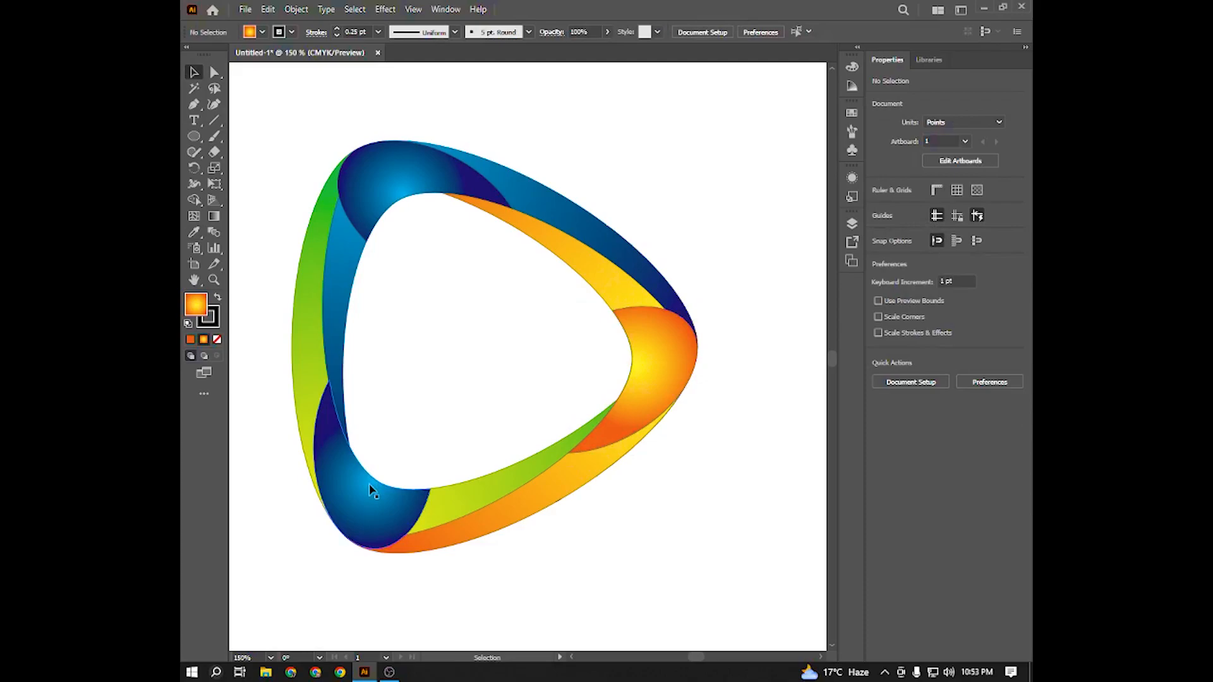
Step: Recolor the lower-left corner shape by sampling the green crescent's gradient with the Eyedropper
click(378, 497)
key(i)
click(507, 487)
click(194, 74)
click(303, 93)
Step: Match the upper-left corner shape to the blue crescent's appearance with the Eyedropper
click(436, 169)
key(i)
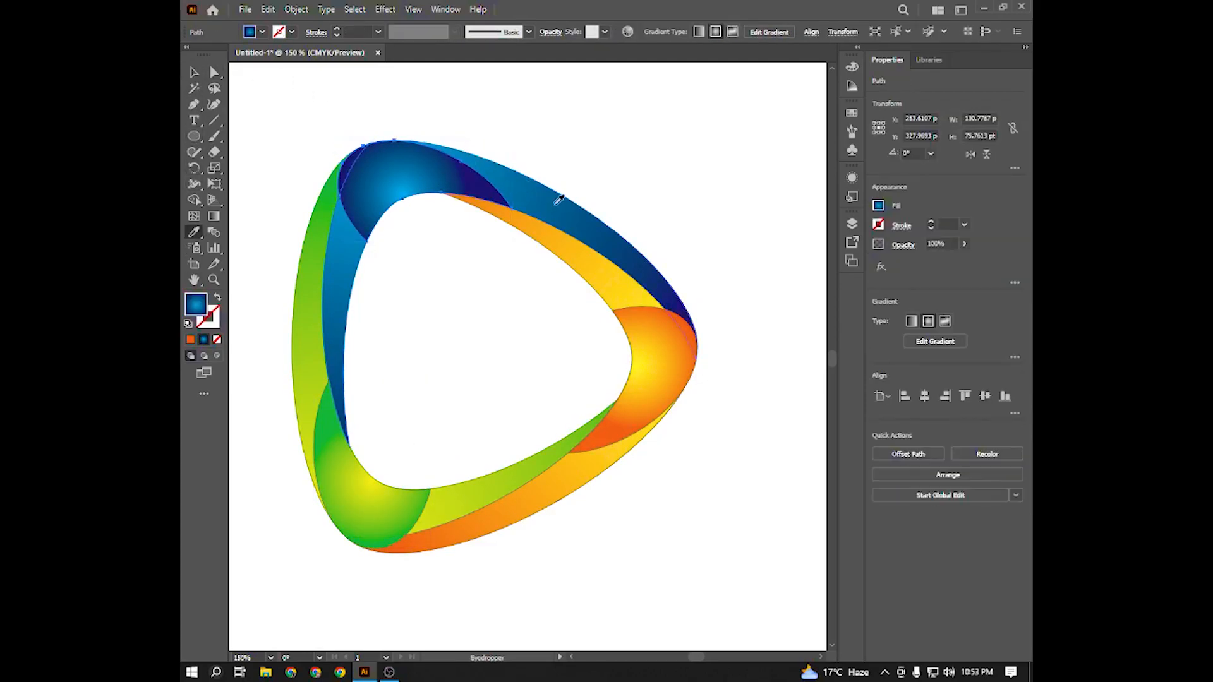
click(556, 203)
click(195, 72)
click(339, 85)
Step: Select all three corner shapes together and set their opacity to 50%
click(428, 163)
shift+click(653, 352)
shift+click(386, 496)
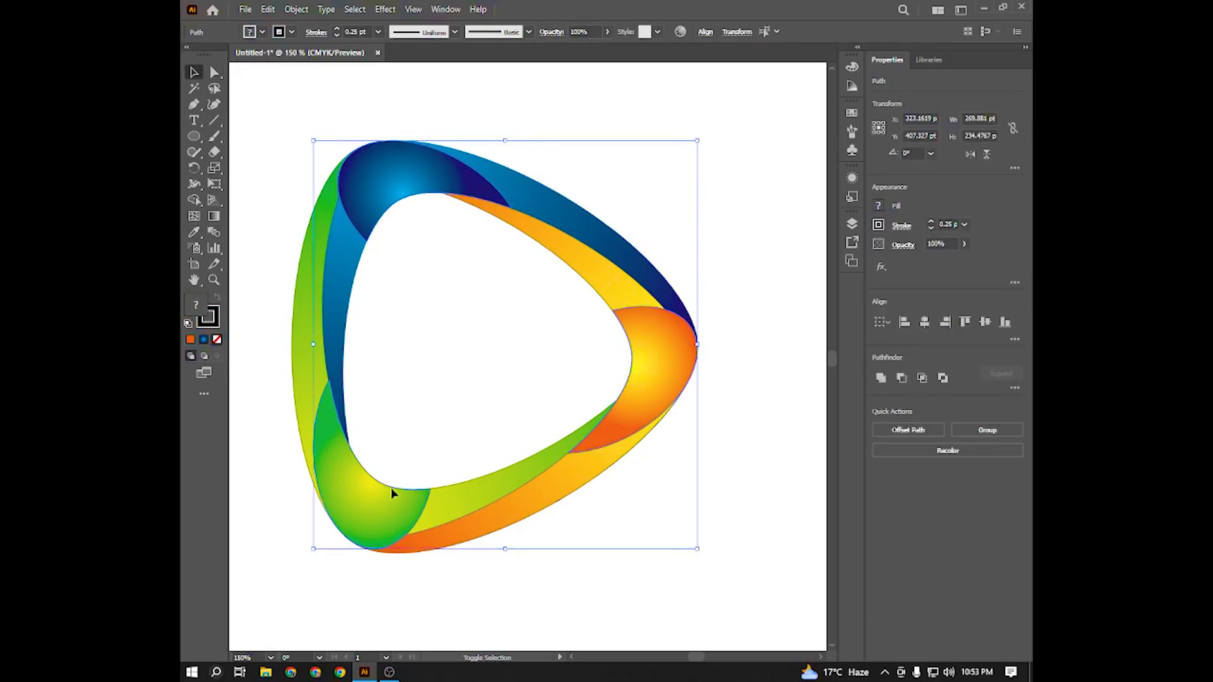
click(902, 247)
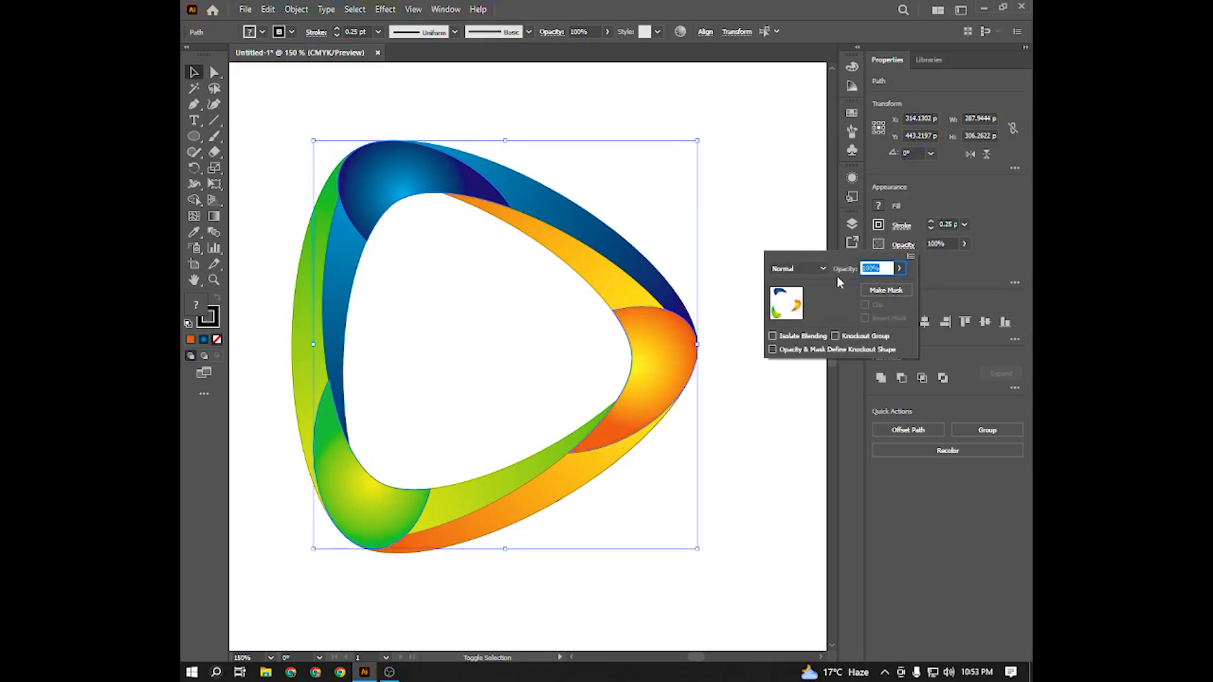
click(791, 273)
click(807, 315)
click(722, 416)
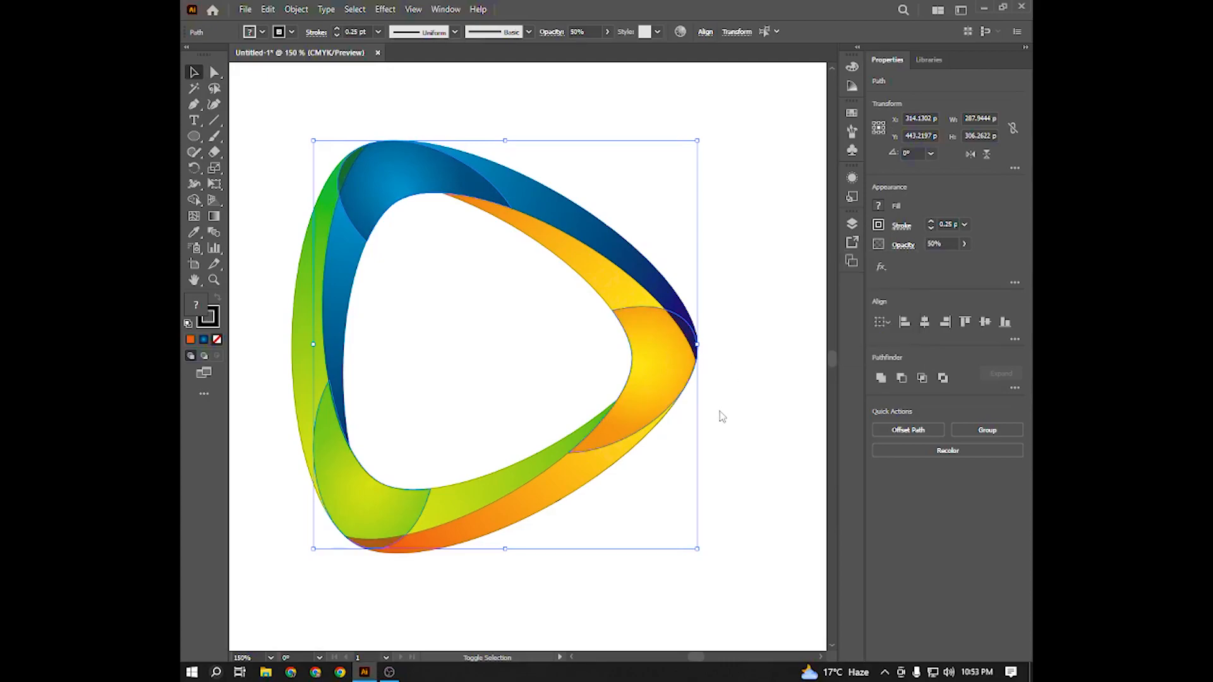
click(722, 405)
Step: Redraw the right corner shape's radial gradient from just inside its inner edge out to the logo's tip
click(667, 388)
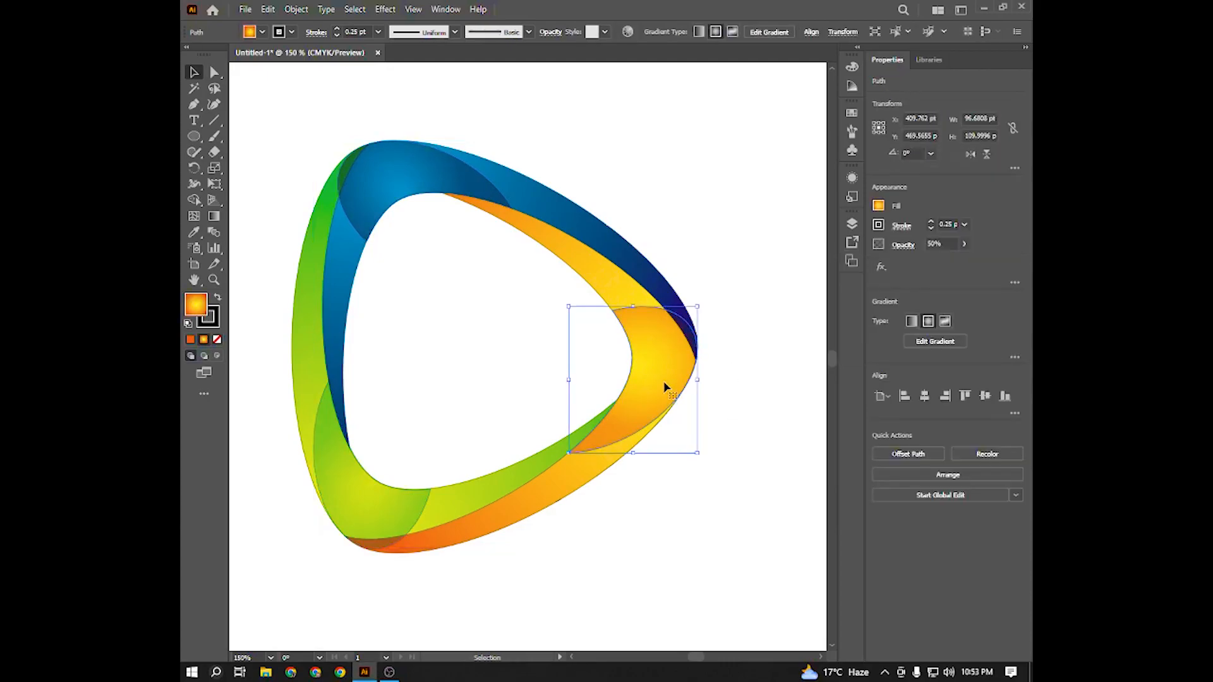
key(g)
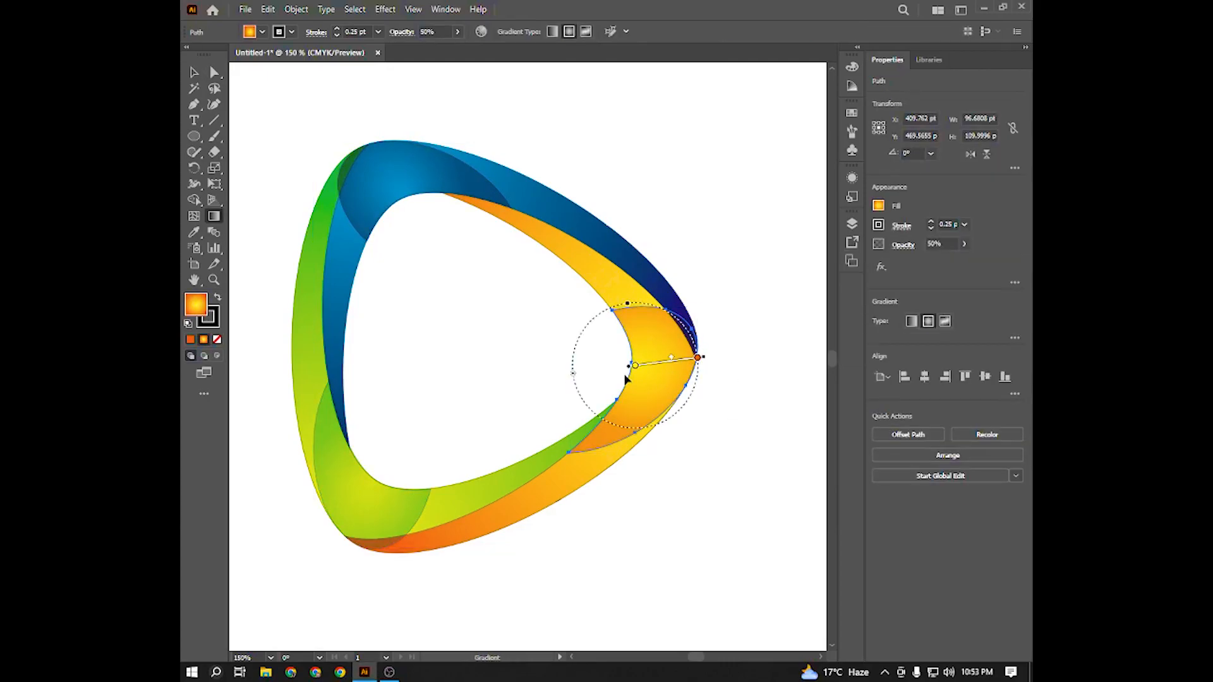
drag(617, 372, 698, 359)
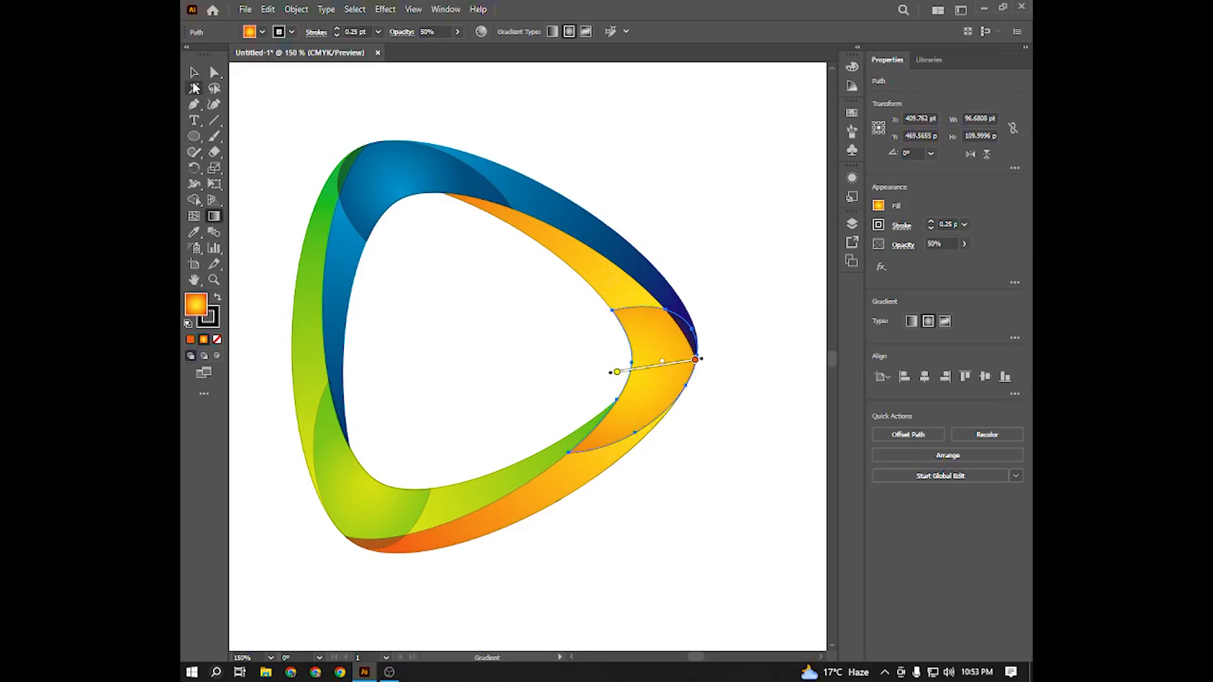
click(195, 79)
Step: Redraw the upper-left corner shape's radial gradient from its inner edge to the outer corner
click(410, 164)
key(g)
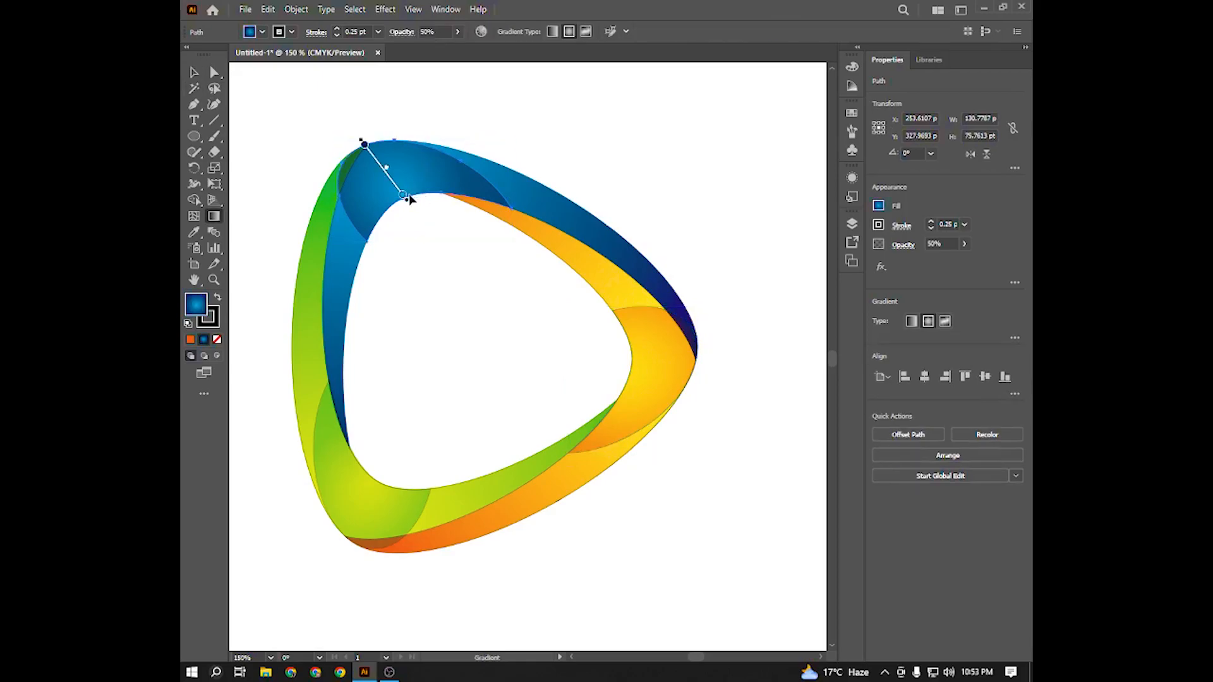
drag(419, 195, 367, 146)
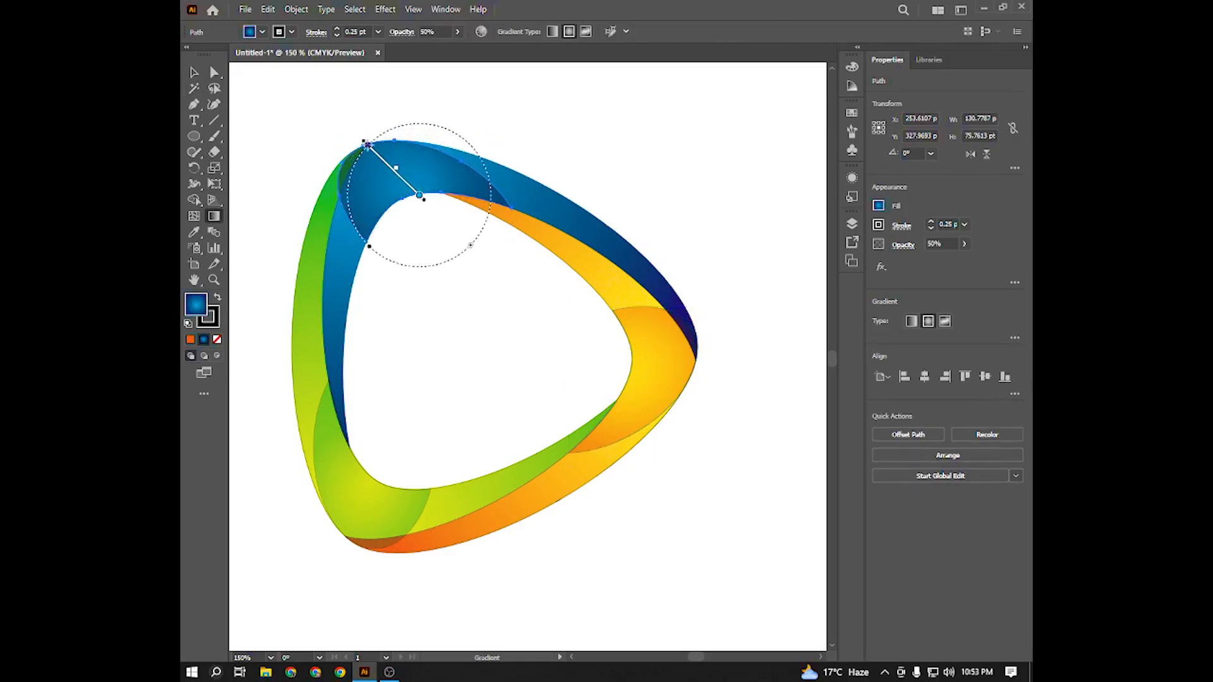
click(194, 71)
click(333, 114)
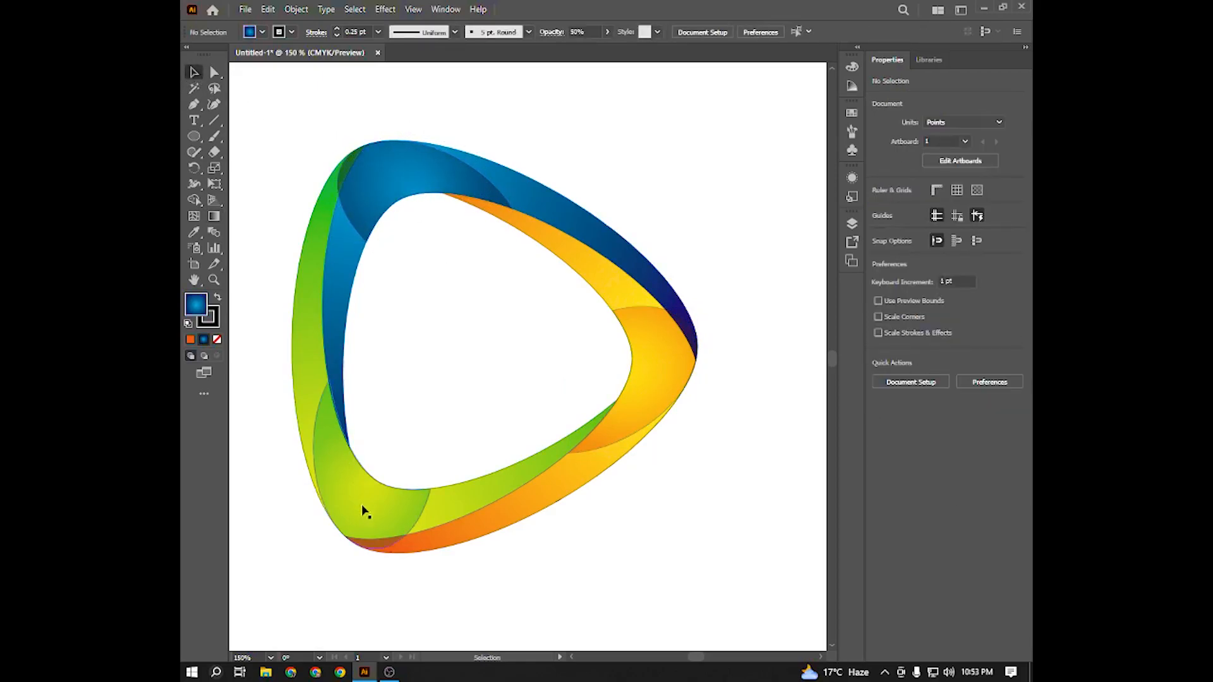
Step: Redraw the lower-left corner shape's radial gradient from its inner edge to the outer corner
click(377, 529)
key(g)
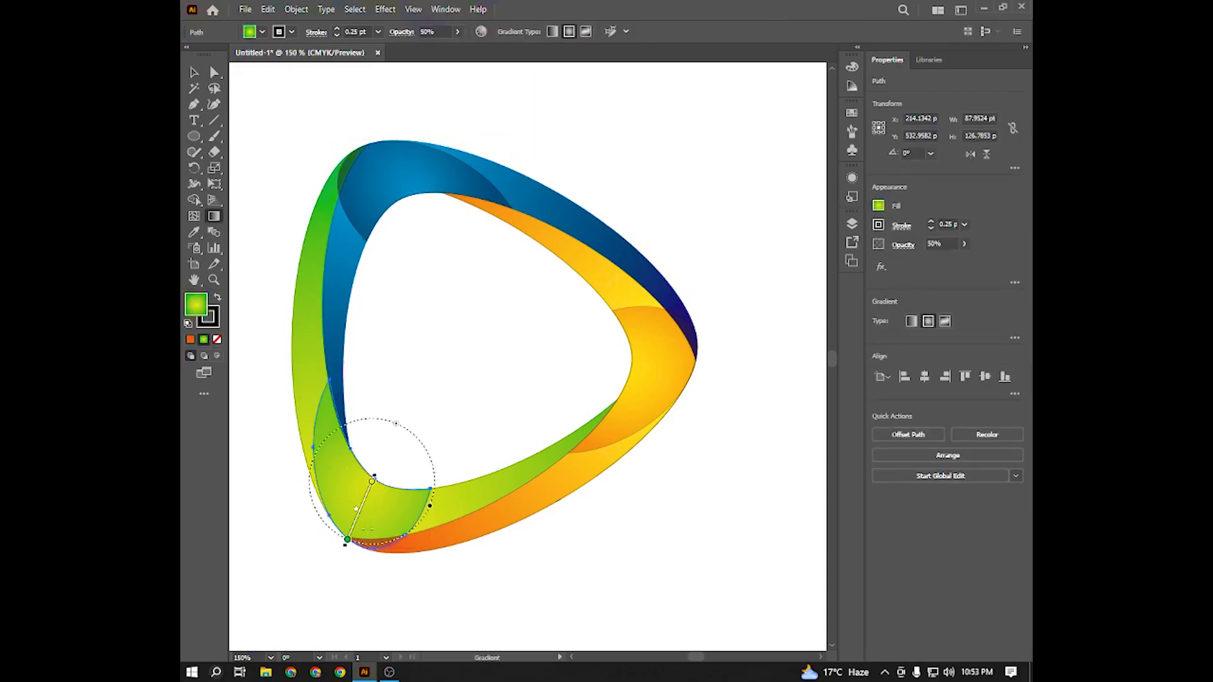
drag(384, 485, 354, 546)
drag(372, 477, 346, 541)
click(194, 72)
click(278, 94)
Step: Select the whole logo and remove the stroke from all its shapes
key(ctrl+a)
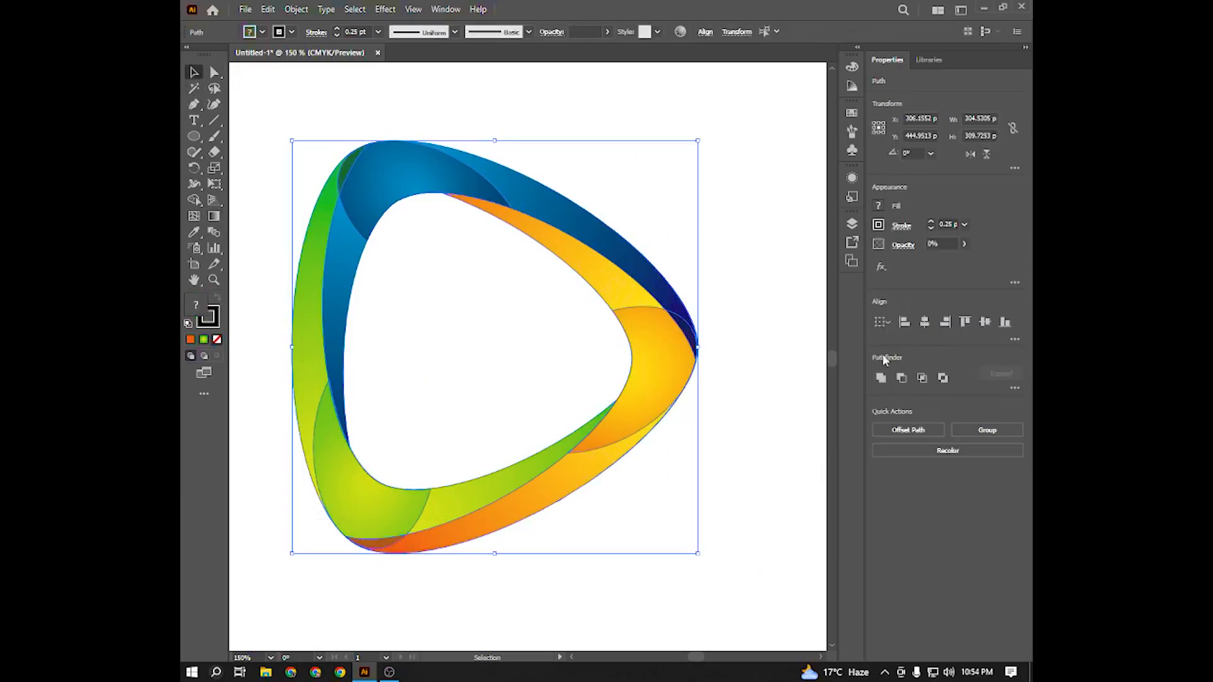
click(879, 225)
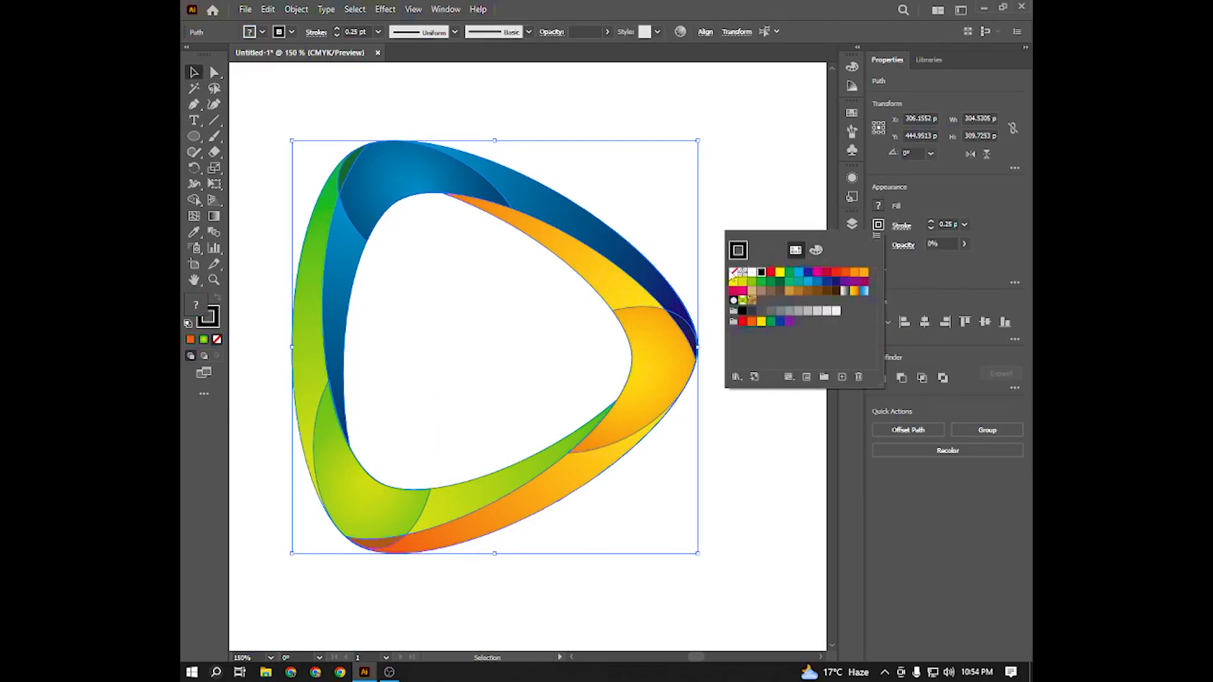
click(732, 272)
click(722, 189)
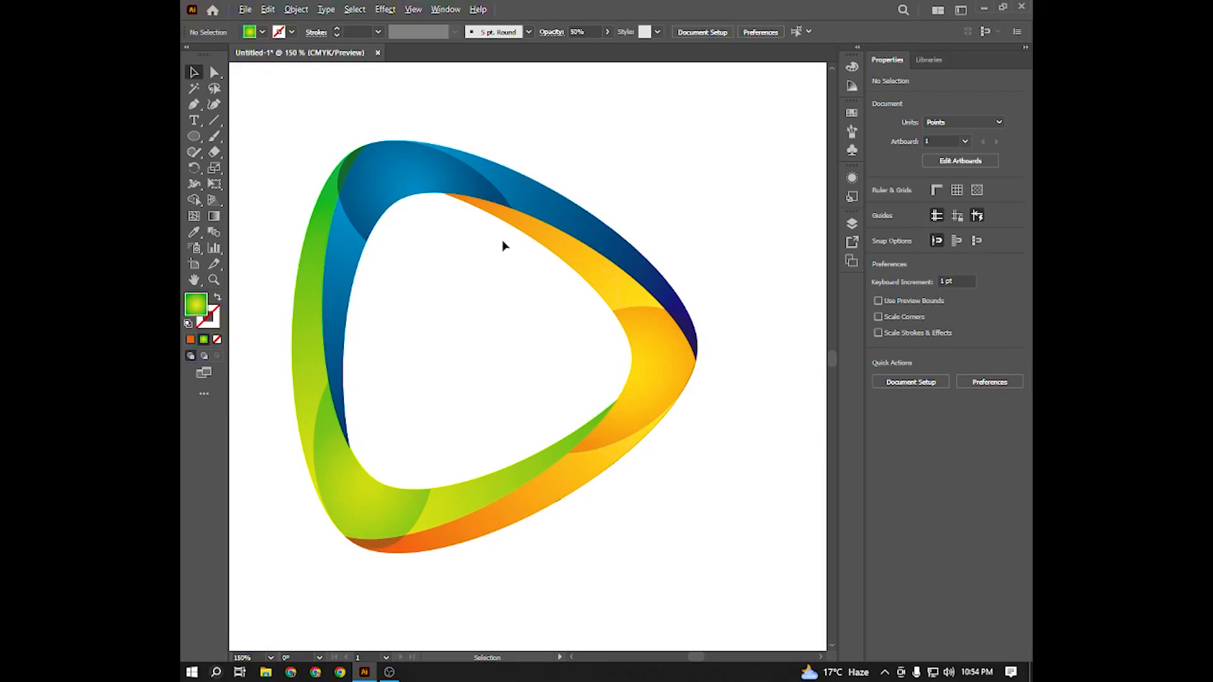
scroll(503, 245, down, 1)
drag(651, 333, 655, 425)
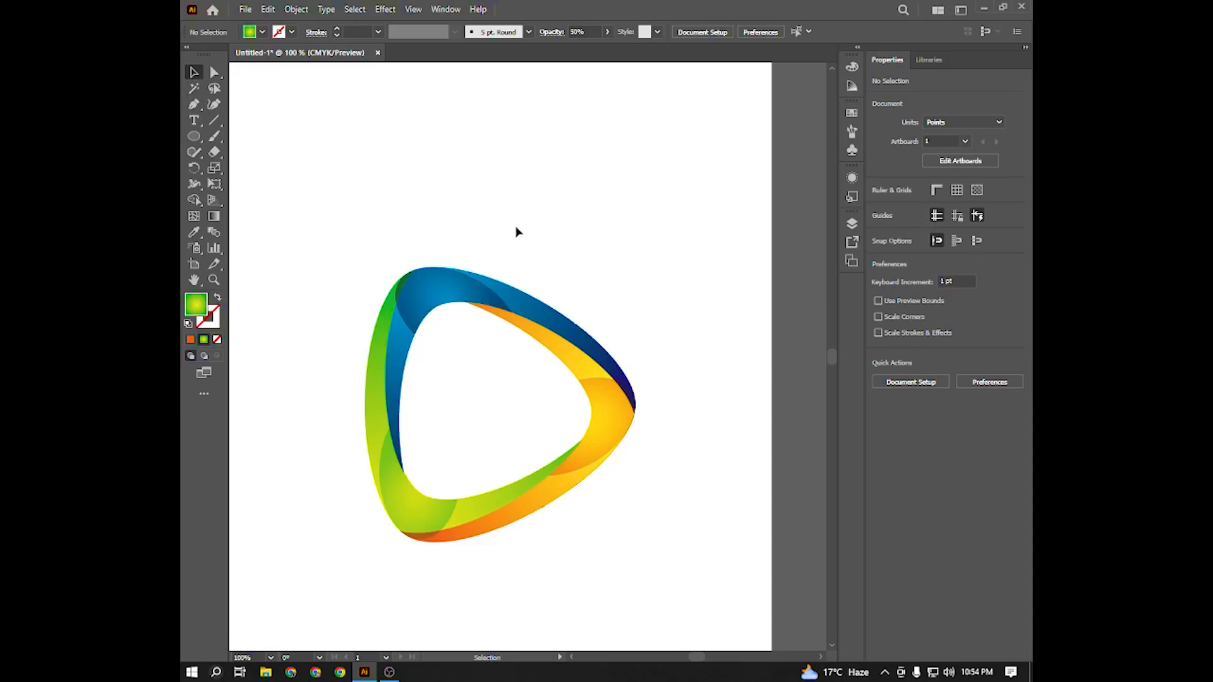
scroll(386, 204, down, 2)
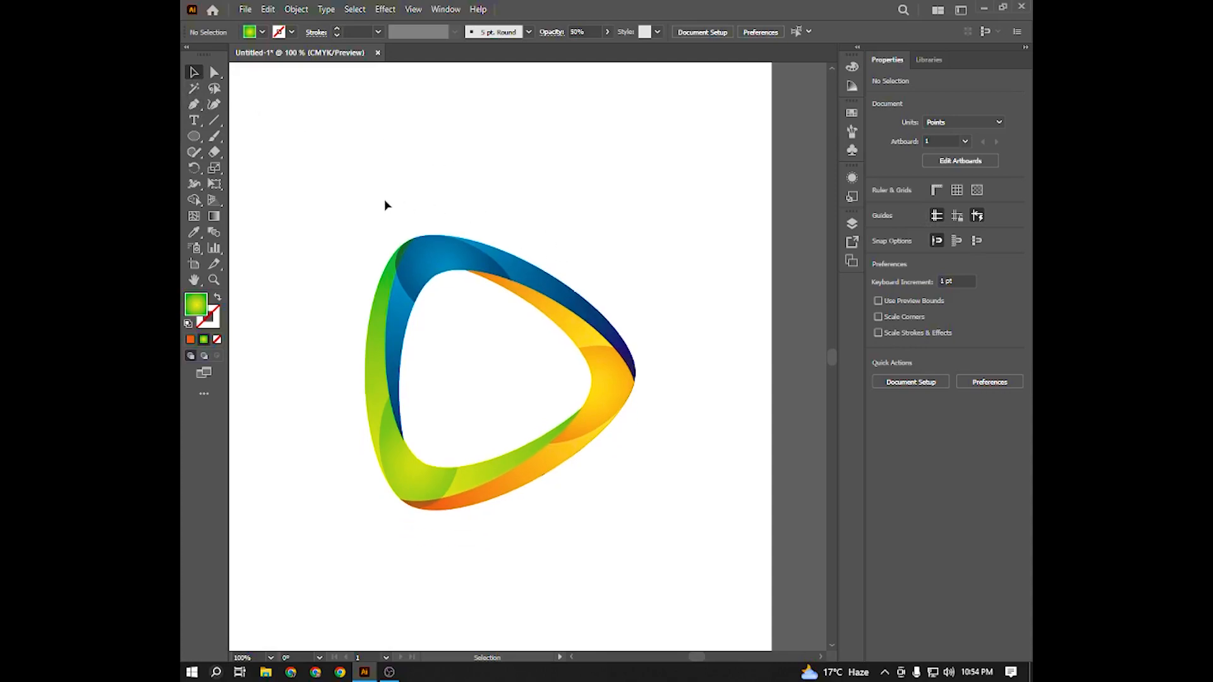
scroll(386, 205, down, 1)
Step: Export the logo to the Desktop as a PNG named Oval, at High (300 ppi) with a transparent background
click(243, 10)
mouse_move(339, 267)
click(509, 285)
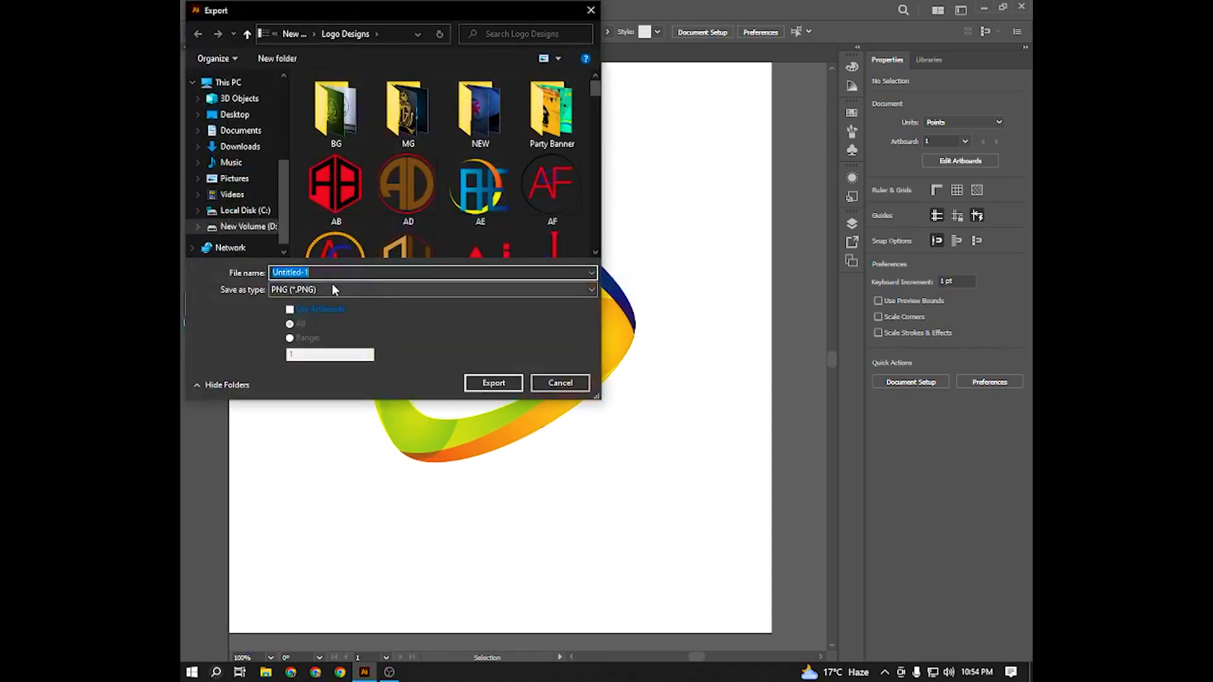
scroll(237, 196, up, 2)
click(239, 216)
click(415, 272)
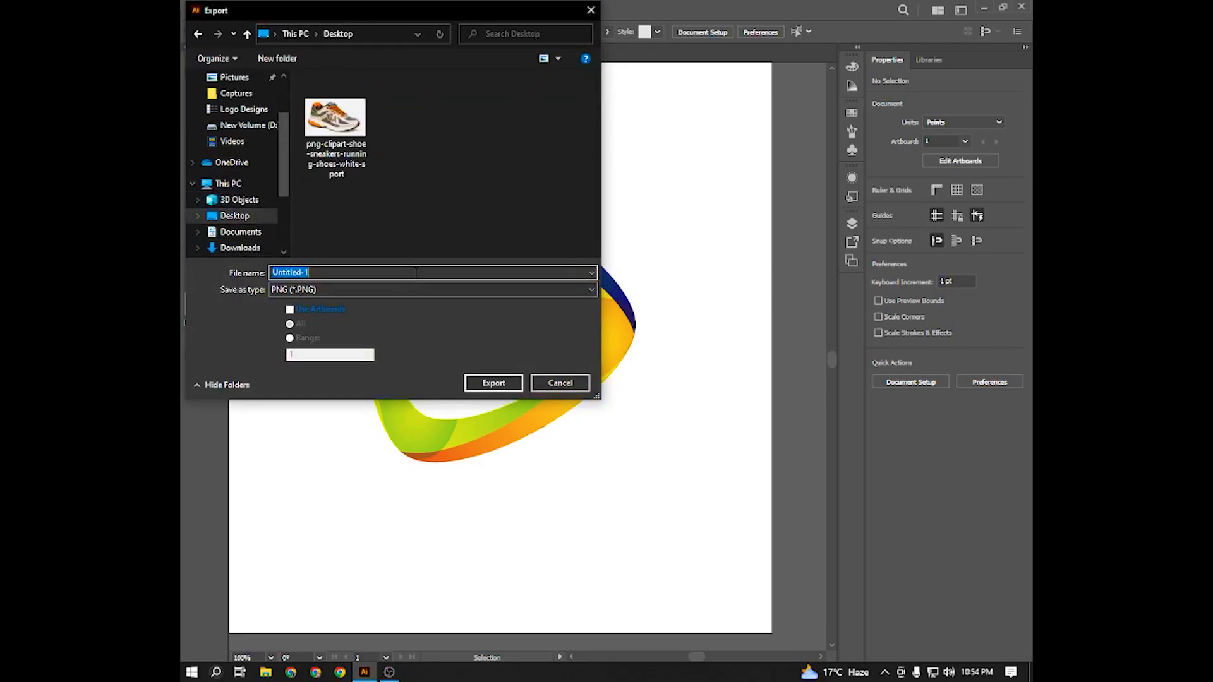
text(Ova)
click(494, 383)
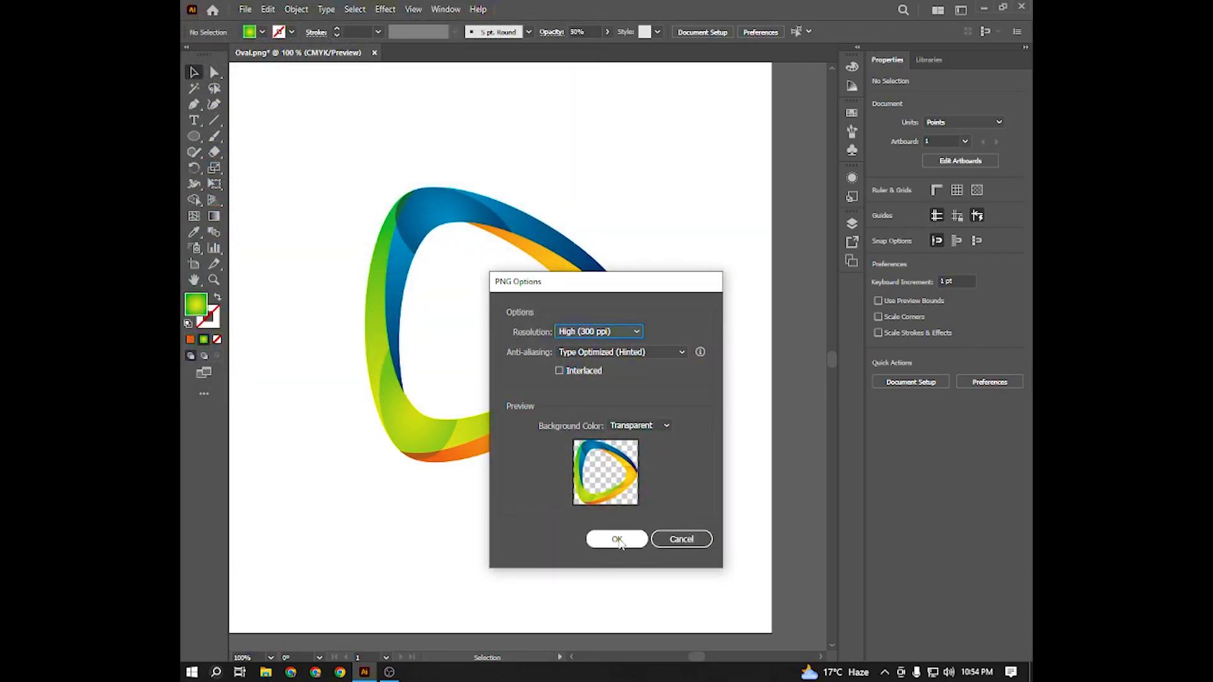
click(617, 540)
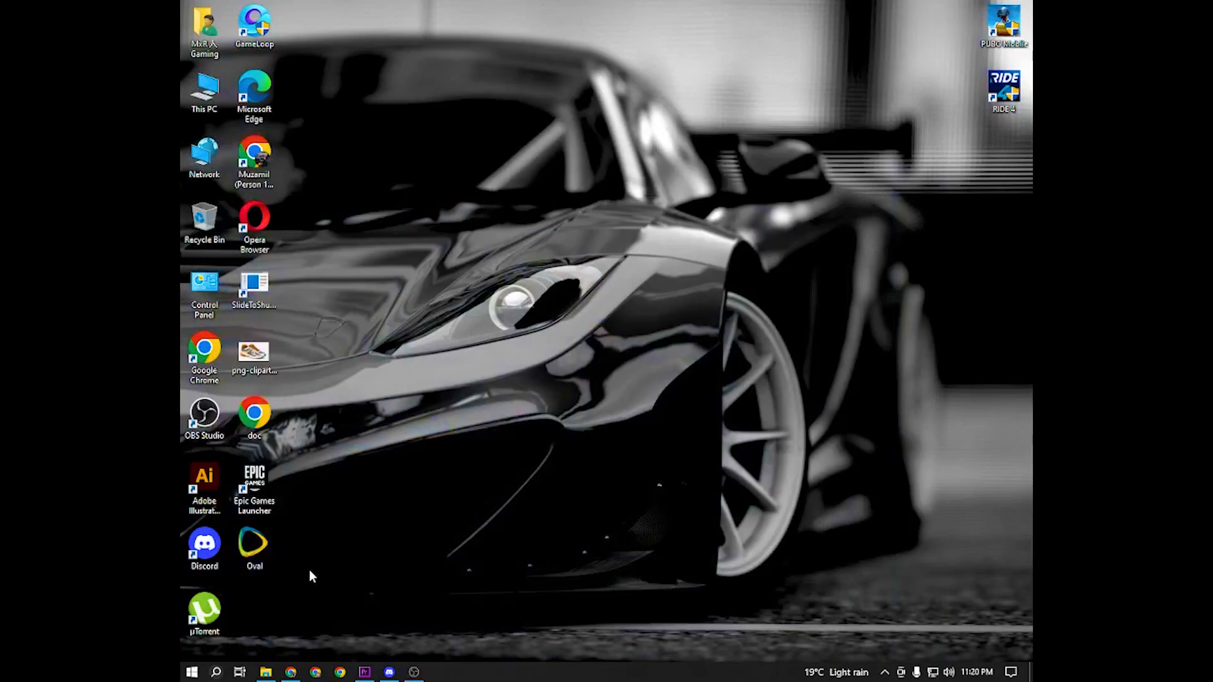
Step: Open the exported Oval image from the desktop to examine the finished logo, and close the image viewer
double_click(240, 548)
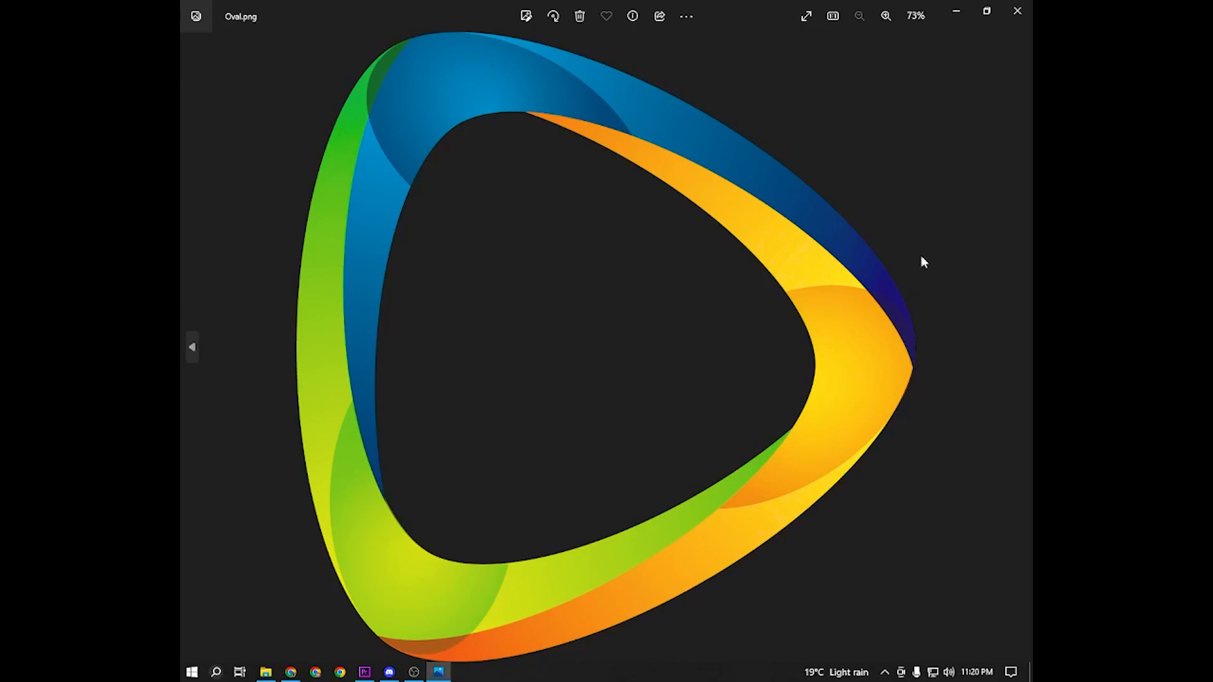
click(1017, 10)
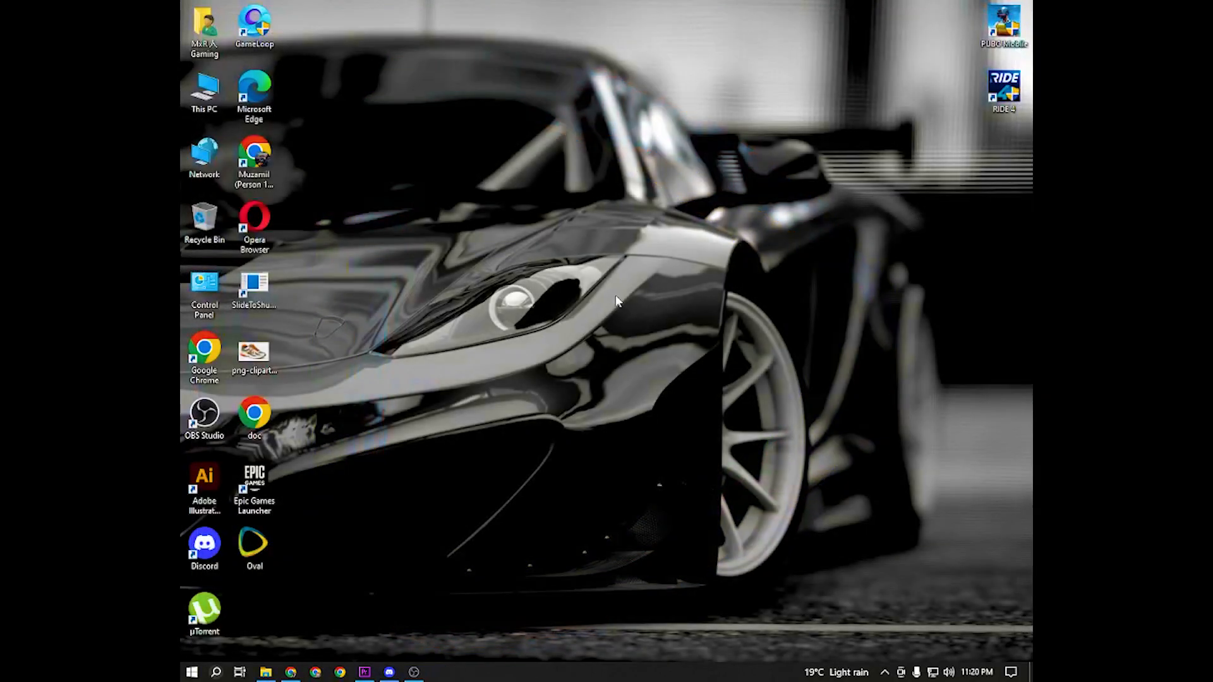